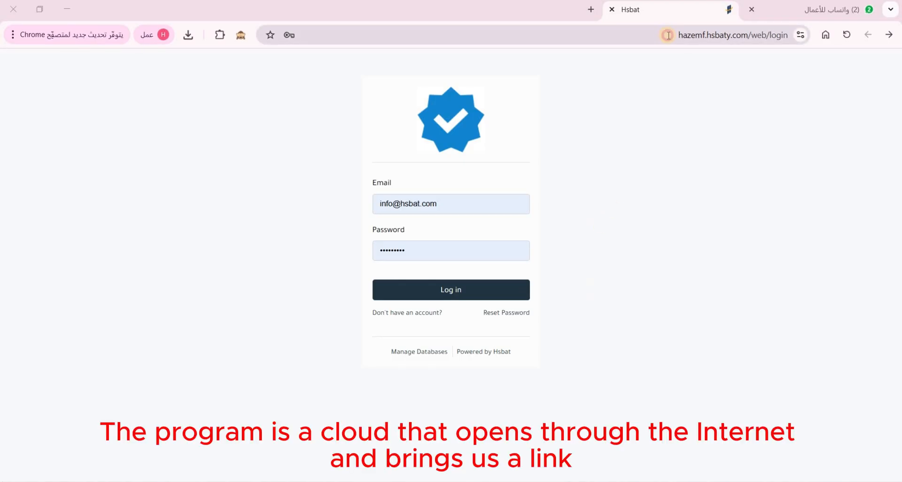
Reload the Hsbat login page and sign in with the saved credentials
{"action": "left_click", "coordinate": [738, 38]}
{"action": "left_click_drag", "start_coordinate": [737, 37], "coordinate": [741, 57]}
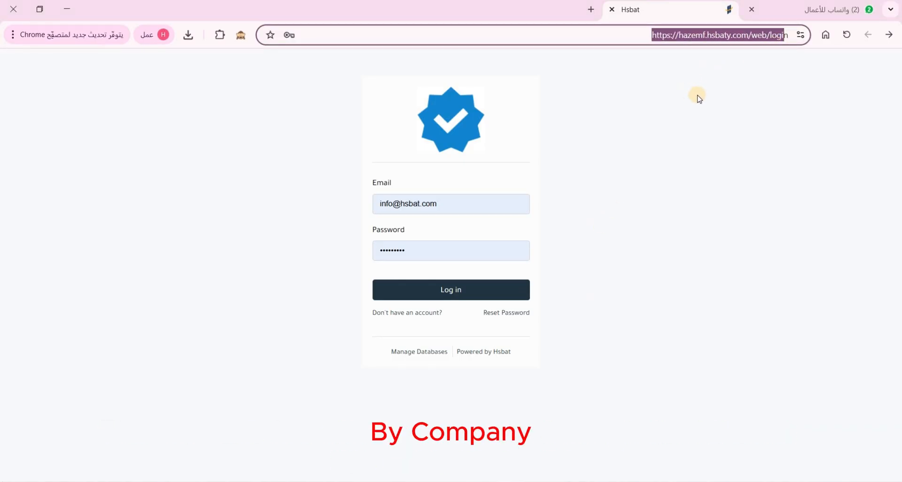
{"action": "key", "text": "Return"}
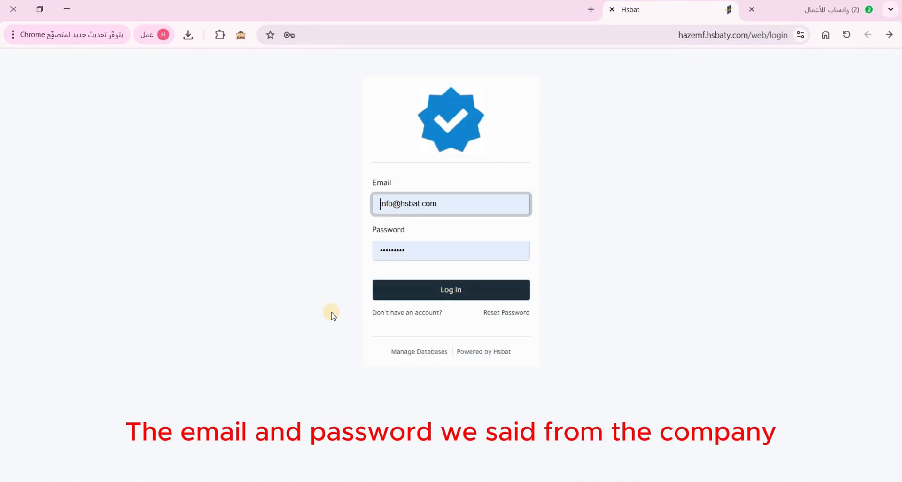
{"action": "key", "text": "Return"}
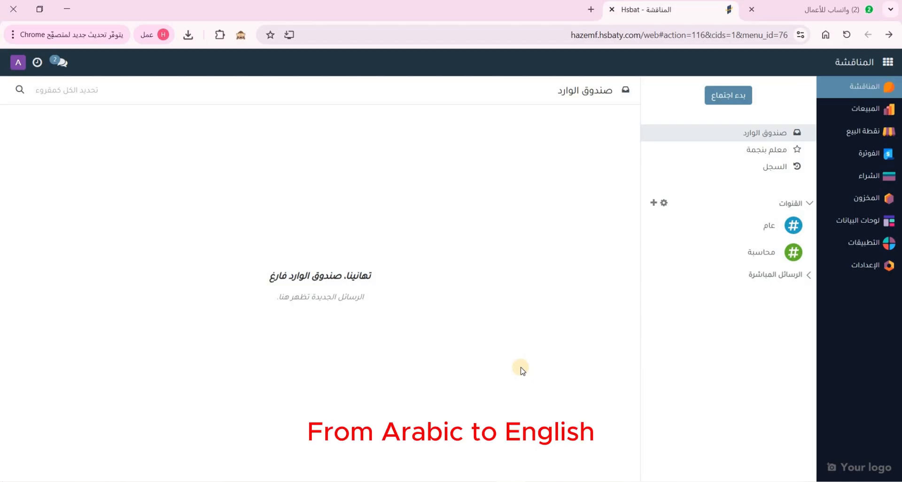
Change the profile's language to English (US) and save the profile
{"action": "left_click", "coordinate": [17, 65]}
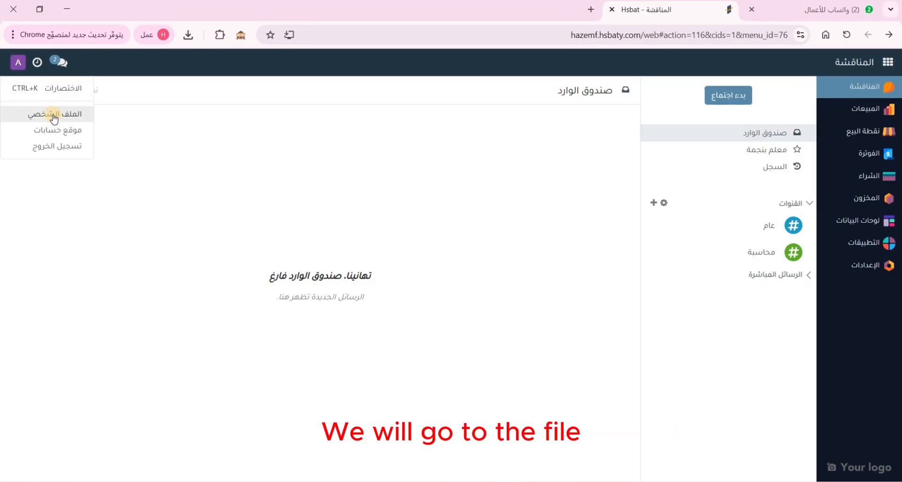
{"action": "left_click", "coordinate": [53, 116]}
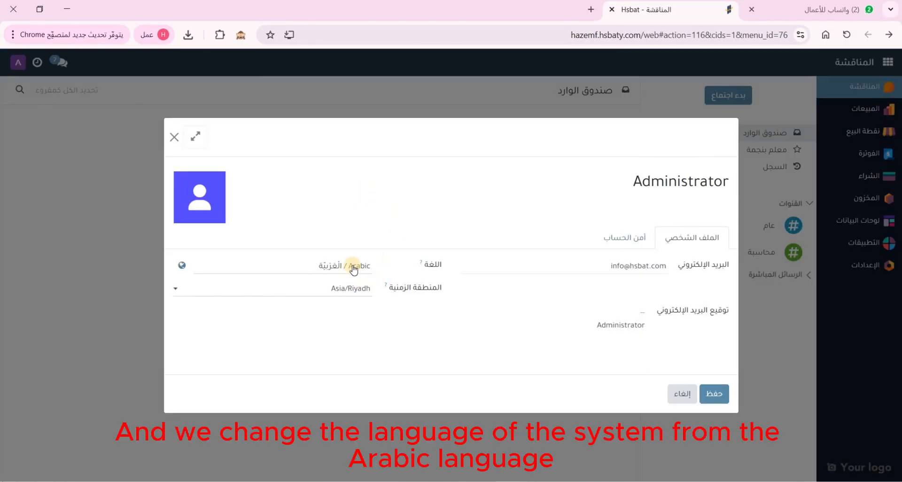
{"action": "left_click", "coordinate": [353, 269]}
{"action": "left_click", "coordinate": [349, 298]}
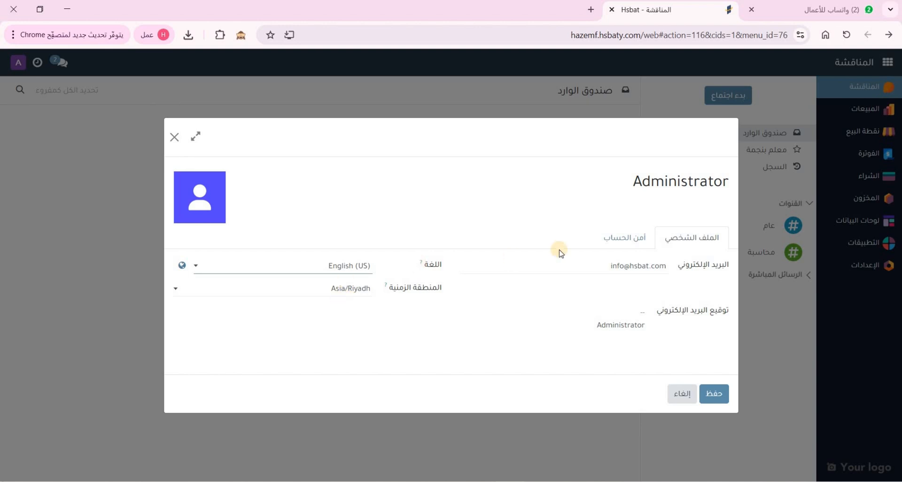
{"action": "left_click", "coordinate": [628, 244]}
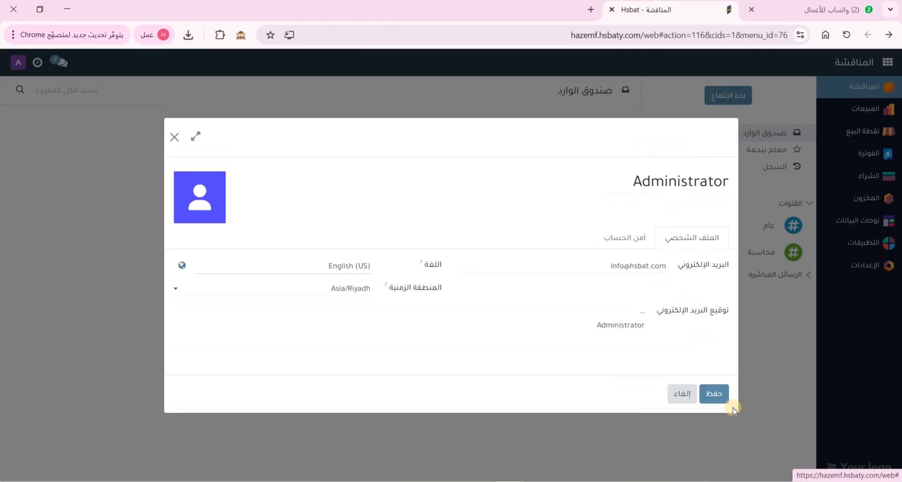
{"action": "left_click", "coordinate": [713, 394]}
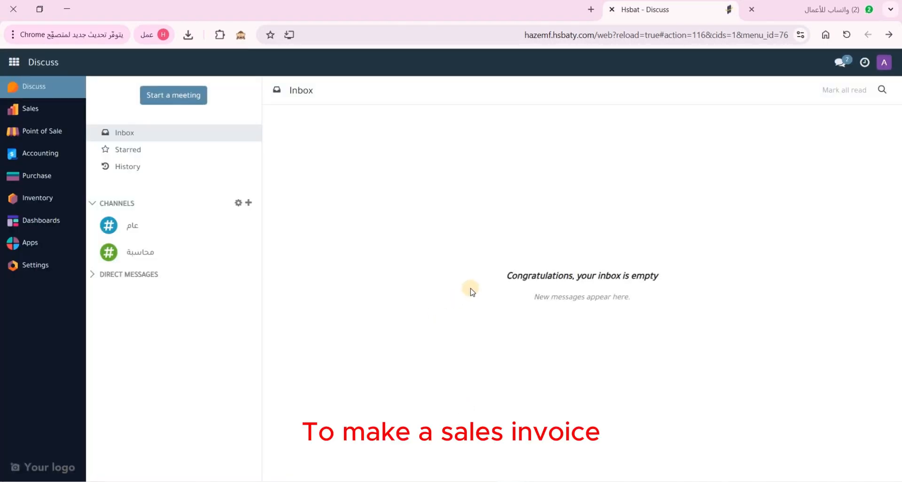
Go to Accounting's Customers > Invoices list
{"action": "left_click", "coordinate": [47, 157]}
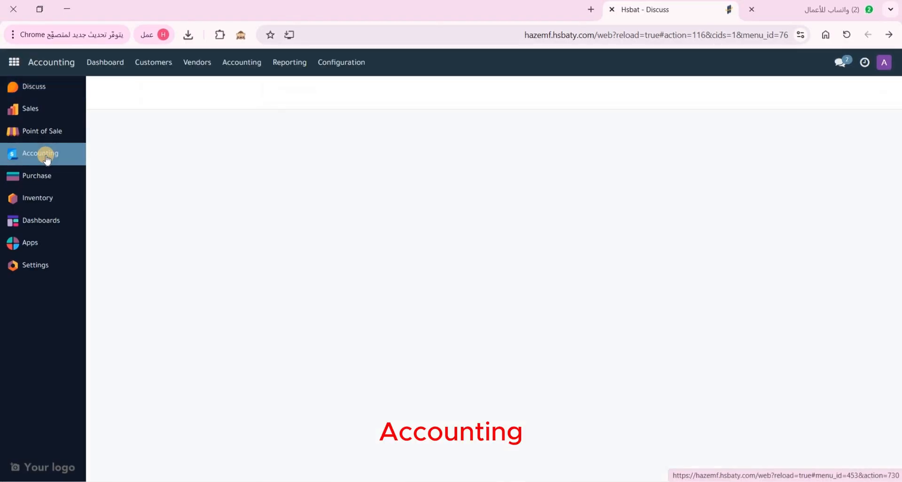
{"action": "left_click", "coordinate": [160, 70]}
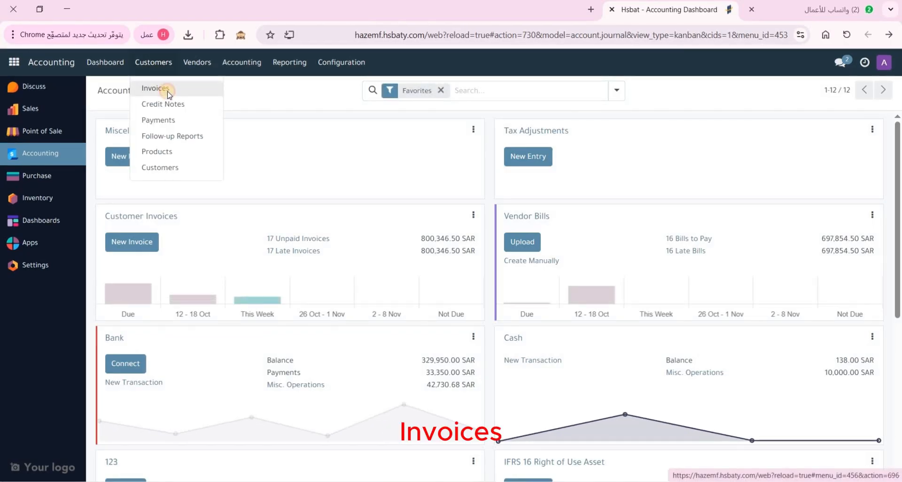
{"action": "left_click", "coordinate": [165, 89]}
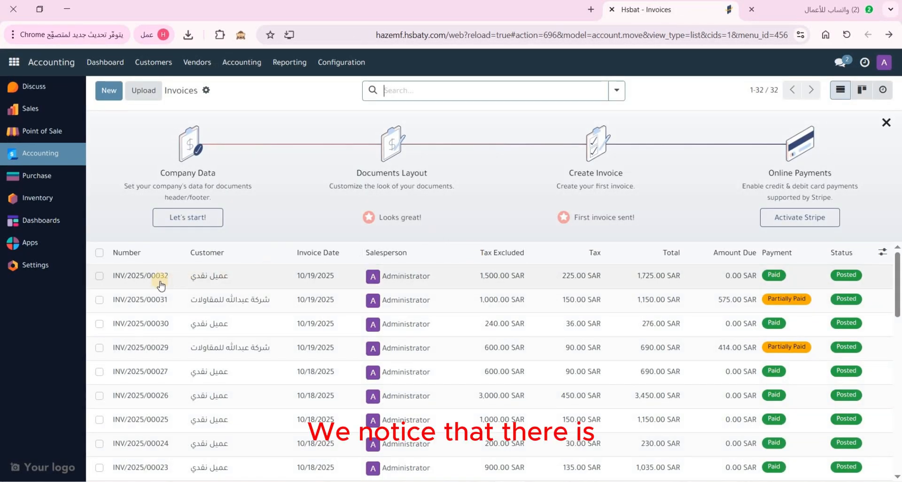
{"action": "scroll", "coordinate": [316, 327], "scroll_direction": "down", "scroll_amount": 6}
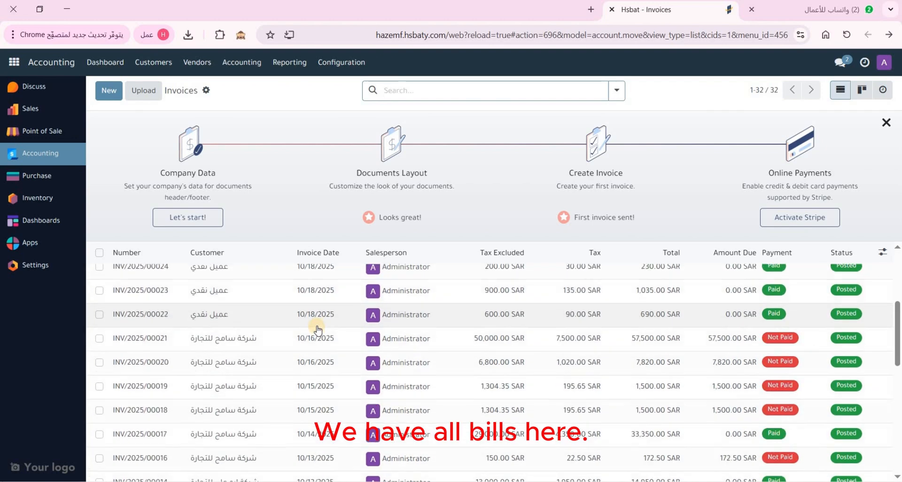
{"action": "scroll", "coordinate": [317, 330], "scroll_direction": "up", "scroll_amount": 6}
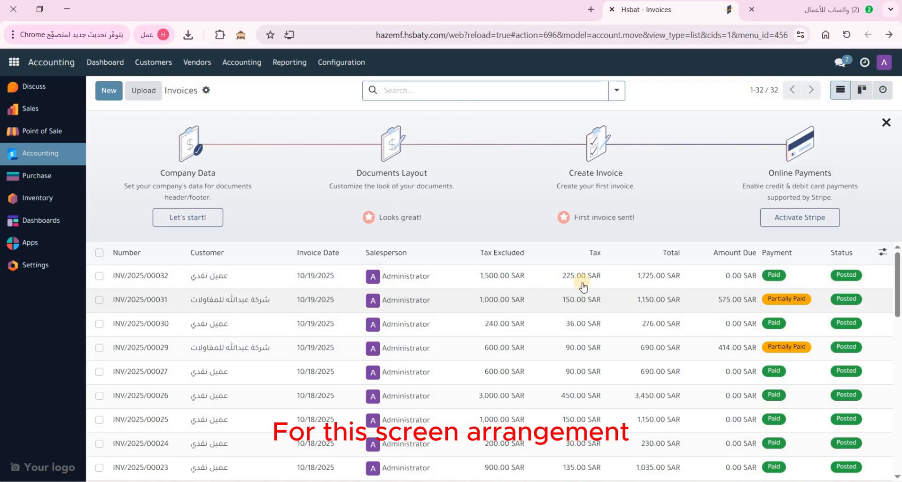
Toggle the optional Tax Excluded and Tax columns off and back on
{"action": "left_click", "coordinate": [883, 255]}
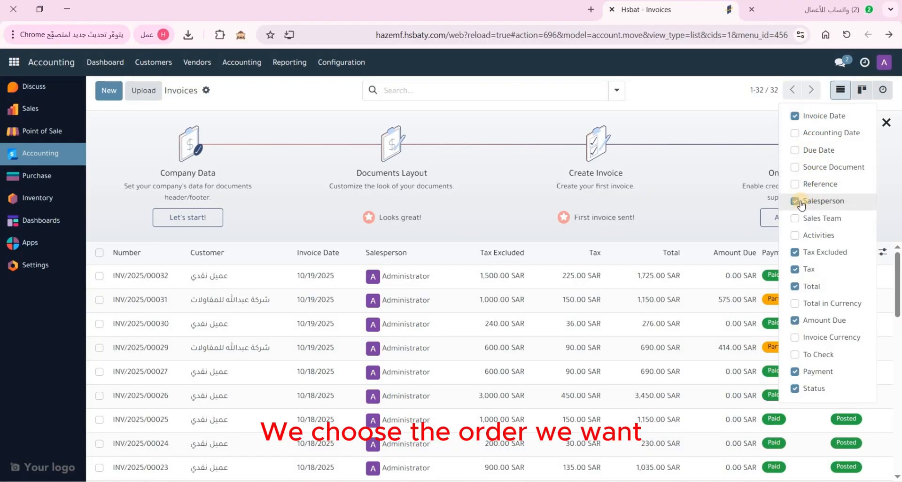
{"action": "left_click", "coordinate": [819, 258]}
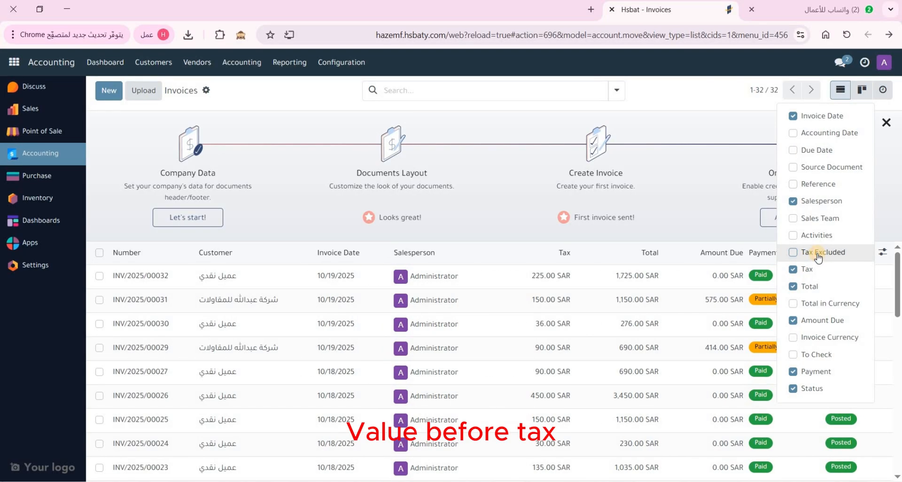
{"action": "left_click", "coordinate": [818, 257]}
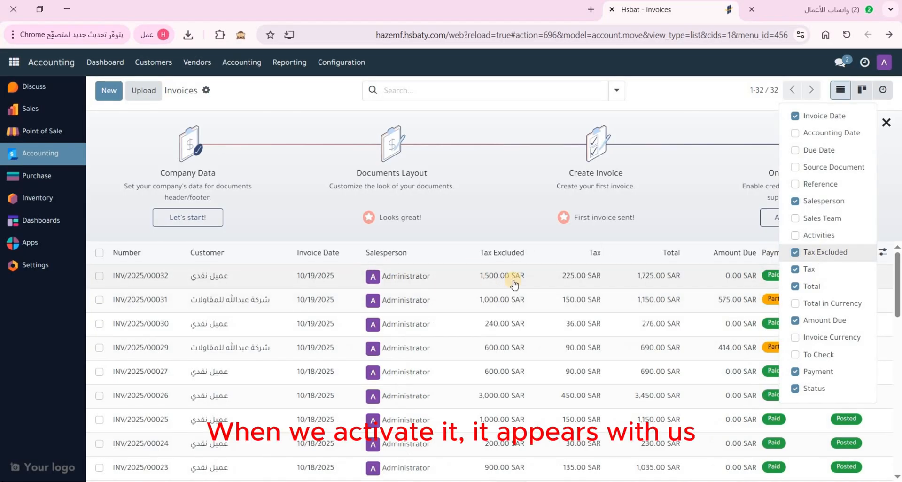
{"action": "left_click", "coordinate": [807, 269]}
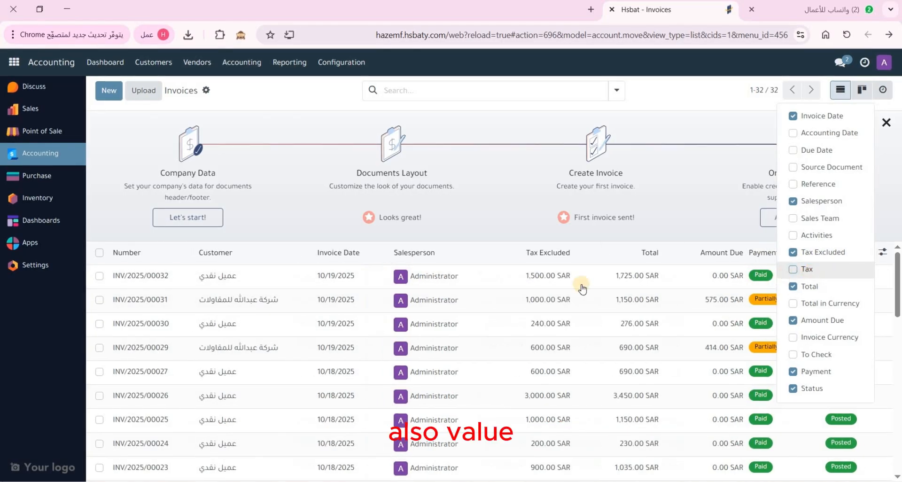
{"action": "left_click", "coordinate": [807, 269]}
{"action": "left_click", "coordinate": [835, 96]}
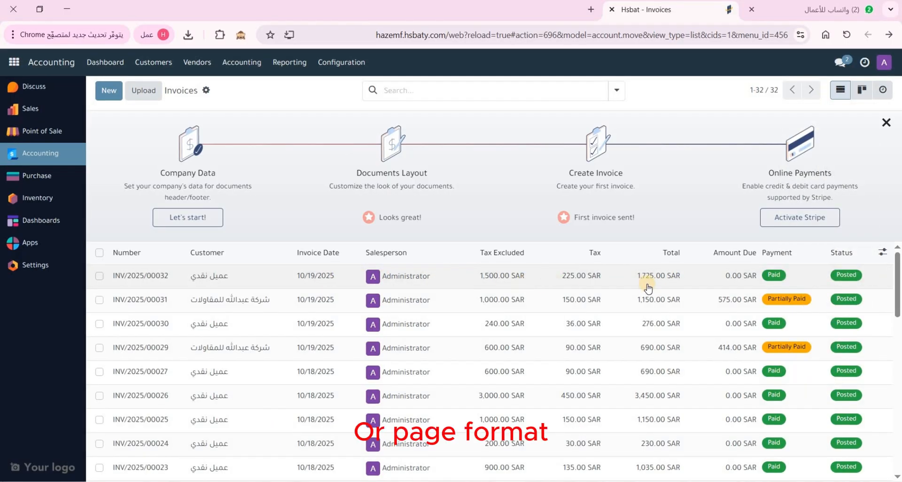
Check the import/export options and review the 1,284,893.50 SAR totals row
{"action": "scroll", "coordinate": [270, 371], "scroll_direction": "down", "scroll_amount": 10}
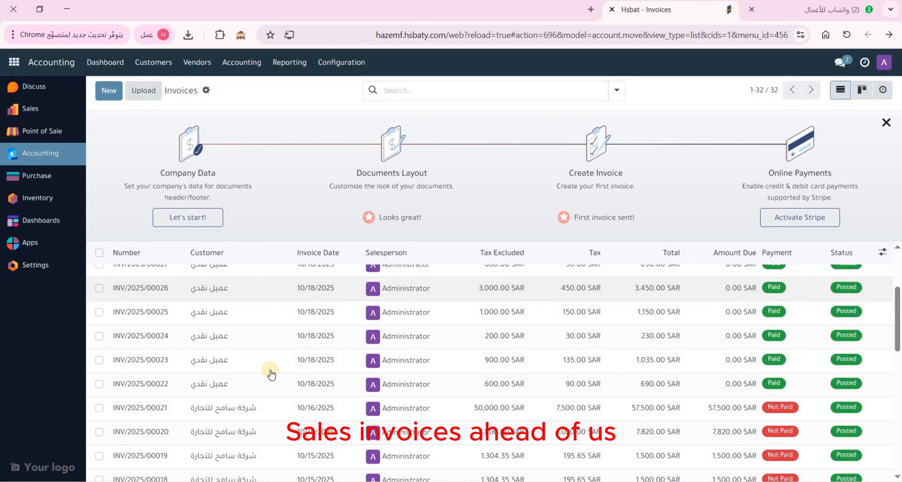
{"action": "scroll", "coordinate": [270, 370], "scroll_direction": "up", "scroll_amount": 10}
{"action": "scroll", "coordinate": [362, 309], "scroll_direction": "down", "scroll_amount": 10}
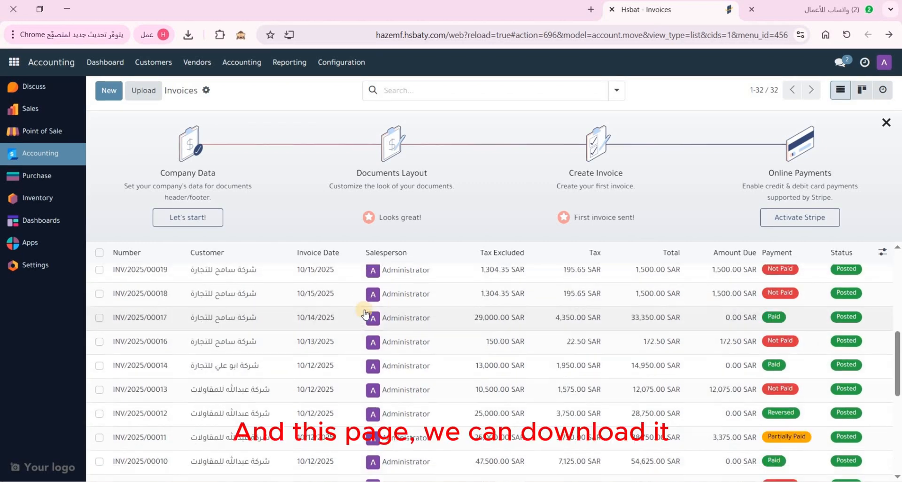
{"action": "scroll", "coordinate": [262, 156], "scroll_direction": "up", "scroll_amount": 10}
{"action": "left_click", "coordinate": [206, 91]}
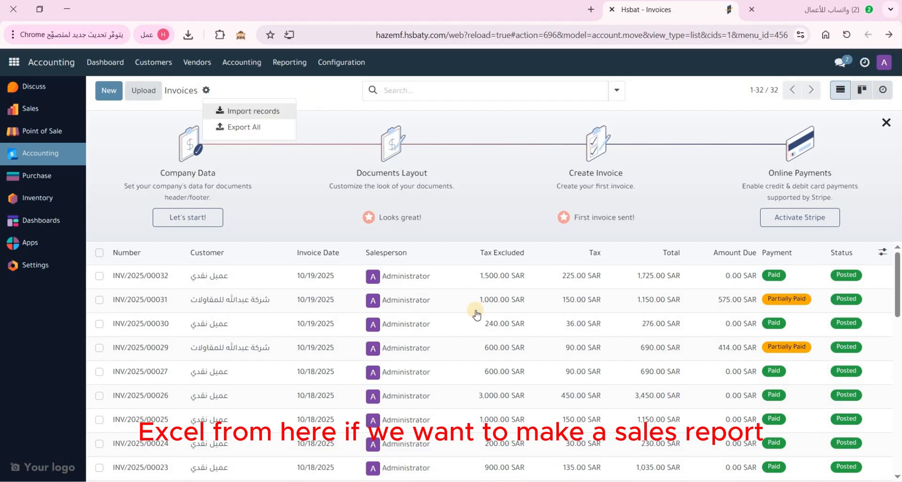
{"action": "scroll", "coordinate": [484, 338], "scroll_direction": "down", "scroll_amount": 10}
{"action": "left_click_drag", "start_coordinate": [471, 471], "coordinate": [782, 474]}
{"action": "left_click", "coordinate": [782, 474]}
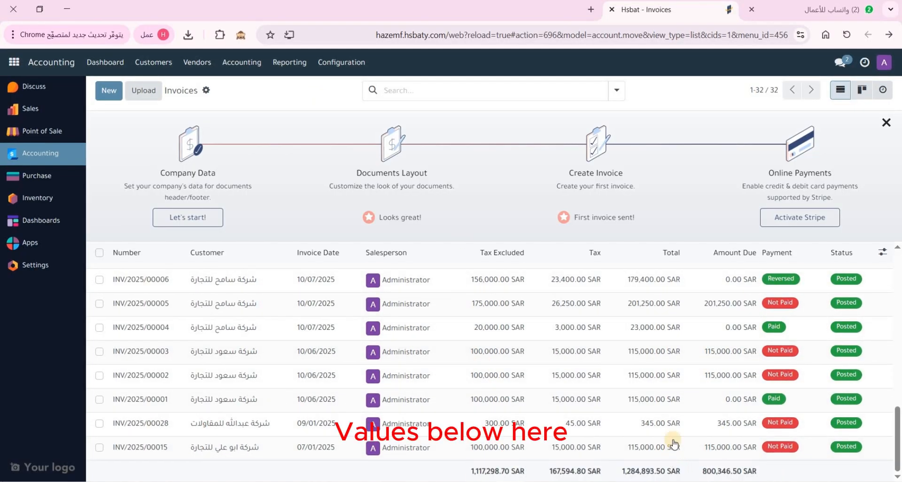
{"action": "scroll", "coordinate": [672, 451], "scroll_direction": "up", "scroll_amount": 10}
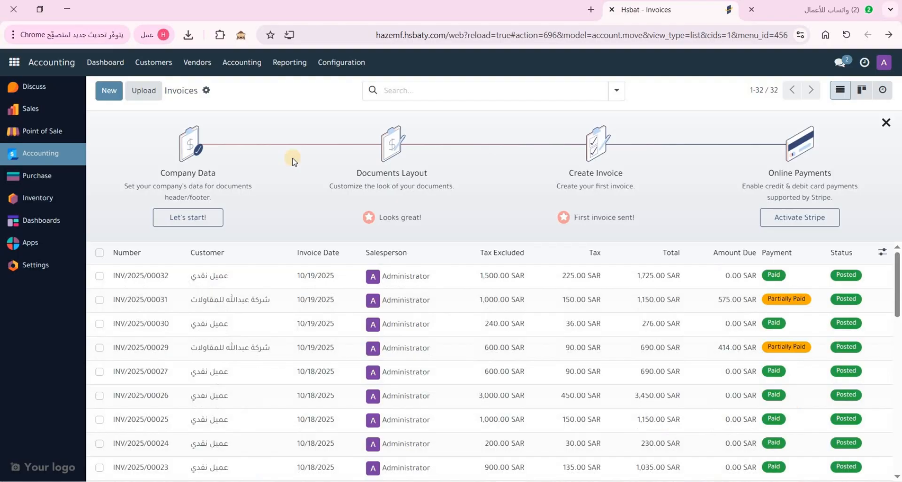
Start a new invoice and create a new customer from the typed contracting company name
{"action": "left_click", "coordinate": [108, 91]}
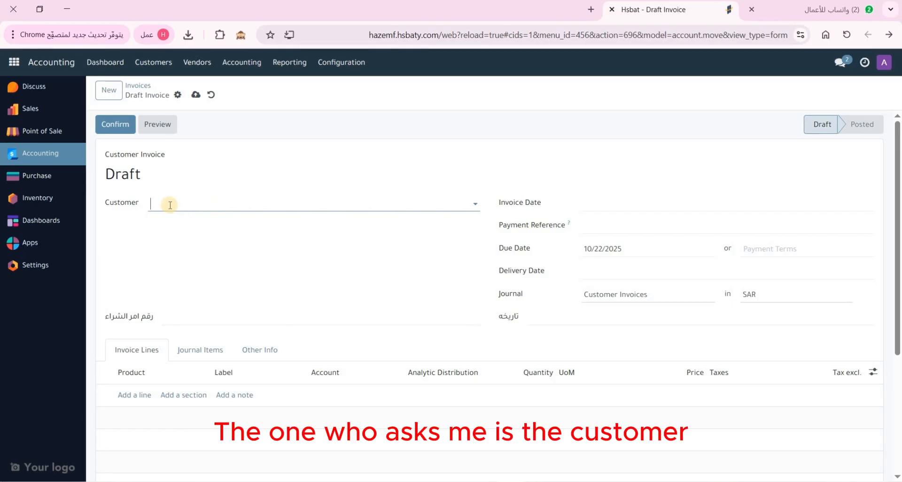
{"action": "left_click", "coordinate": [166, 204]}
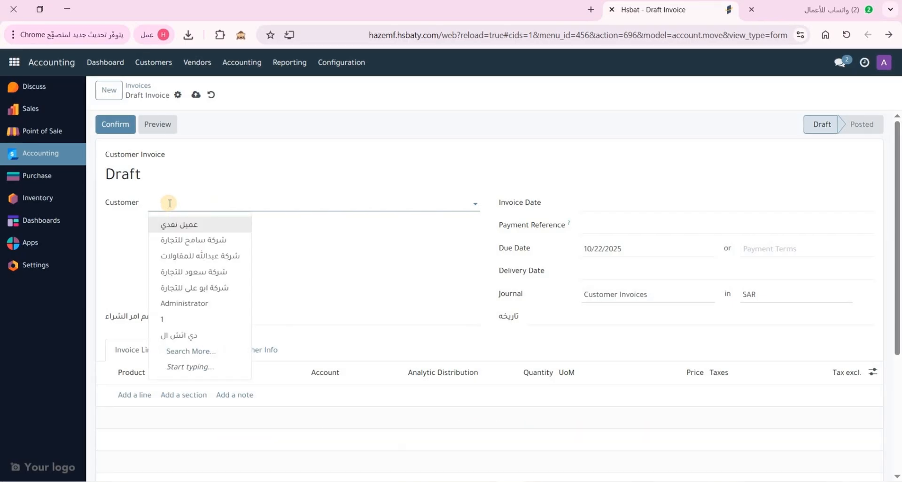
{"action": "left_click", "coordinate": [204, 204]}
{"action": "left_click", "coordinate": [204, 204]}
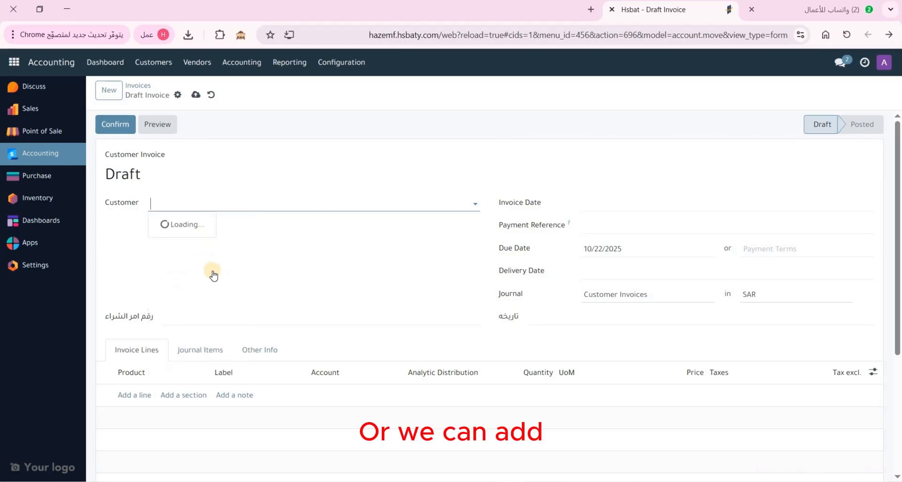
{"action": "left_click", "coordinate": [236, 204]}
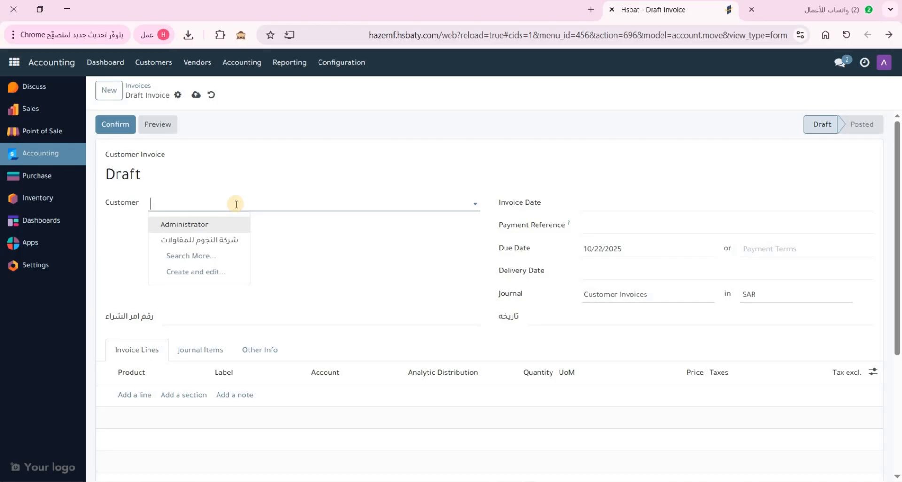
{"action": "type", "text": "شركة محمود"}
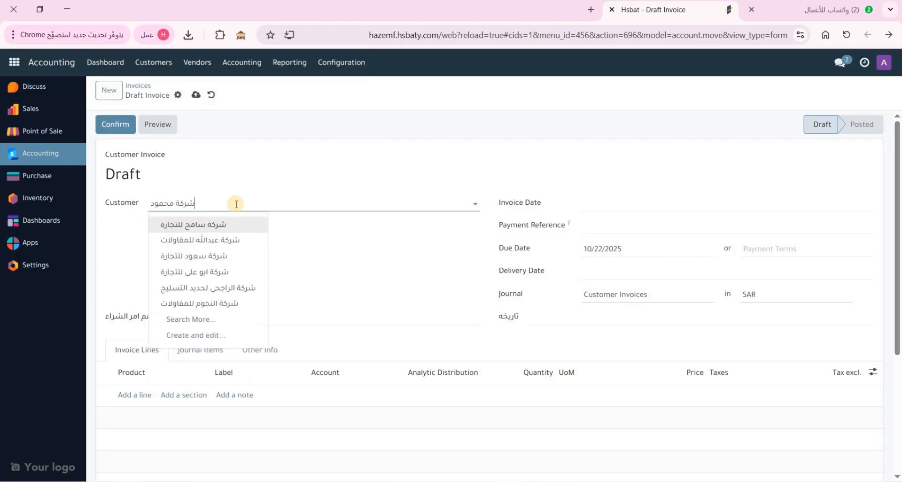
{"action": "type", "text": " للمقاولات"}
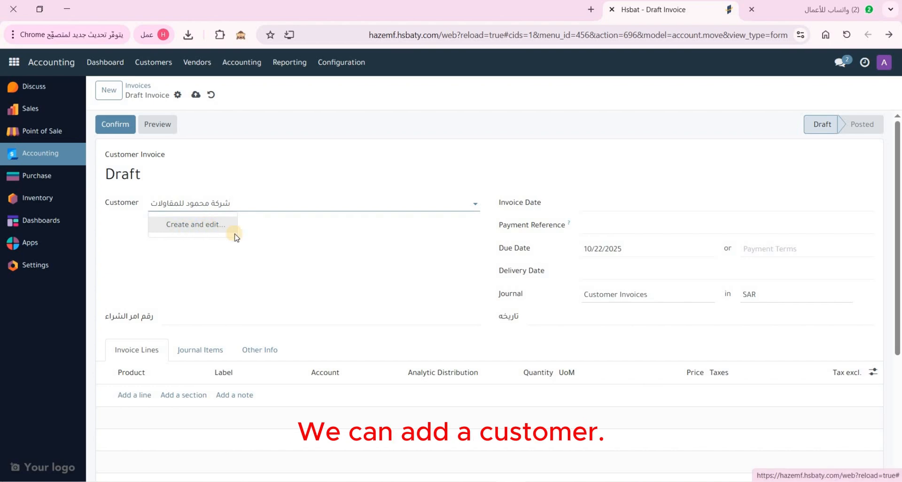
{"action": "left_click", "coordinate": [234, 230]}
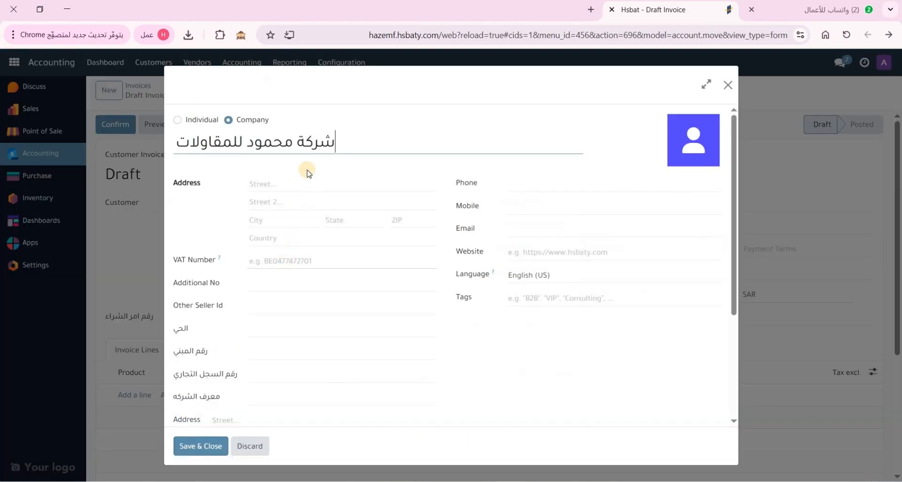
Enter the company's street, second street line and city, with Saudi Arabia as country
{"action": "left_click", "coordinate": [273, 184]}
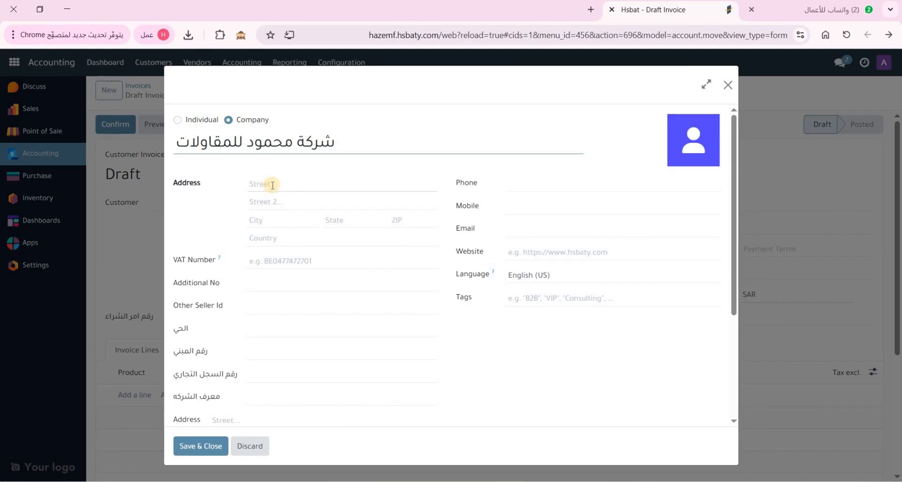
{"action": "left_click", "coordinate": [265, 220]}
{"action": "left_click", "coordinate": [343, 240]}
{"action": "left_click", "coordinate": [292, 260]}
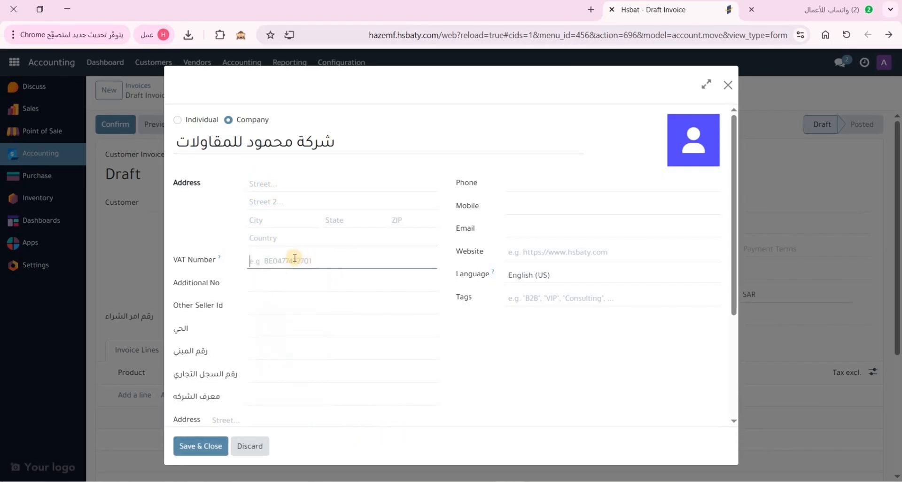
{"action": "left_click", "coordinate": [265, 186]}
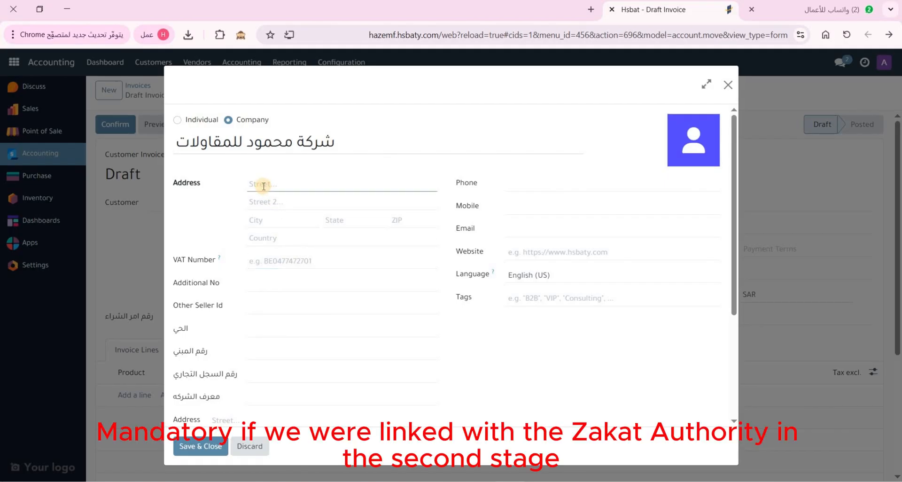
{"action": "type", "text": "طريق الملك فهد"}
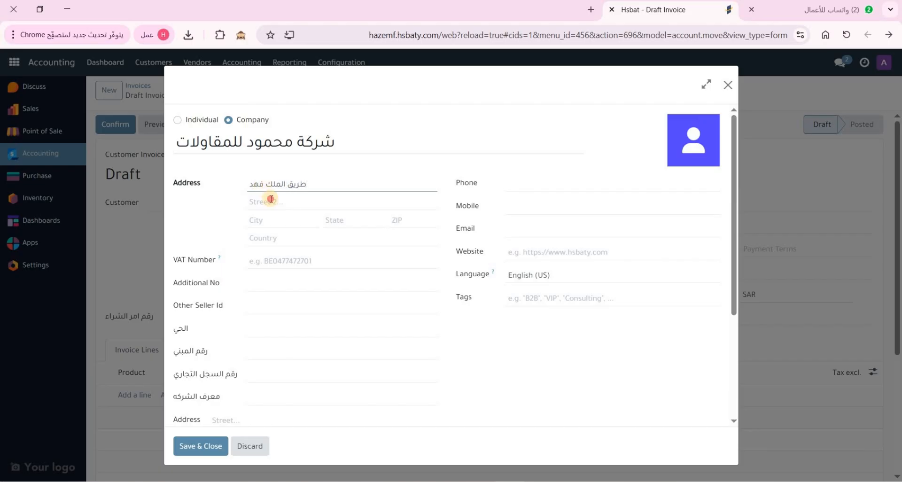
{"action": "left_click", "coordinate": [271, 199]}
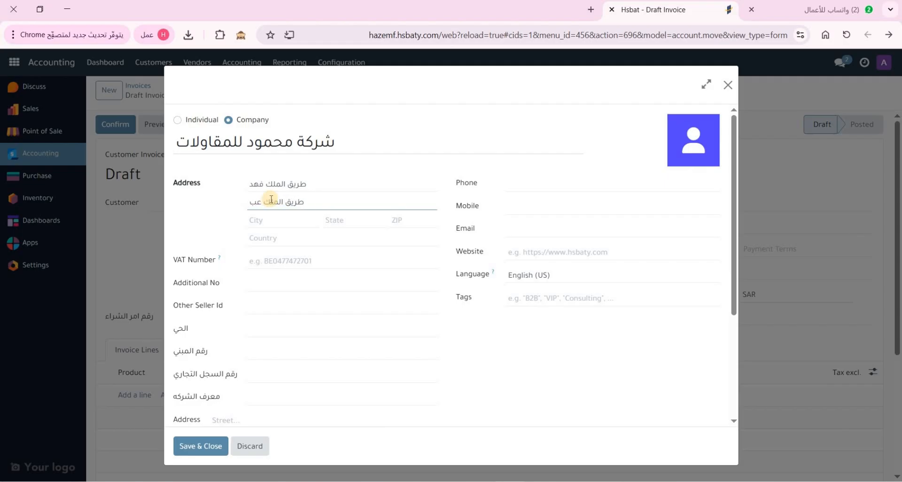
{"action": "left_click", "coordinate": [271, 220]}
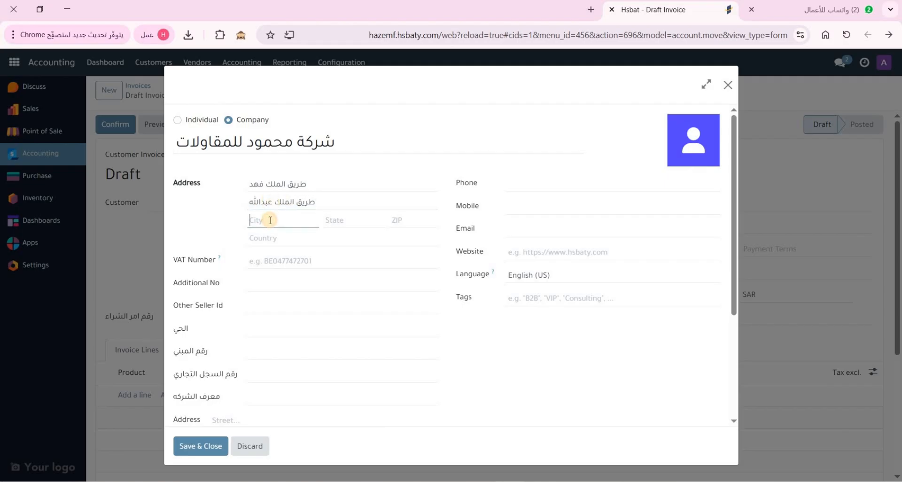
{"action": "type", "text": "الرياض"}
{"action": "left_click", "coordinate": [267, 239]}
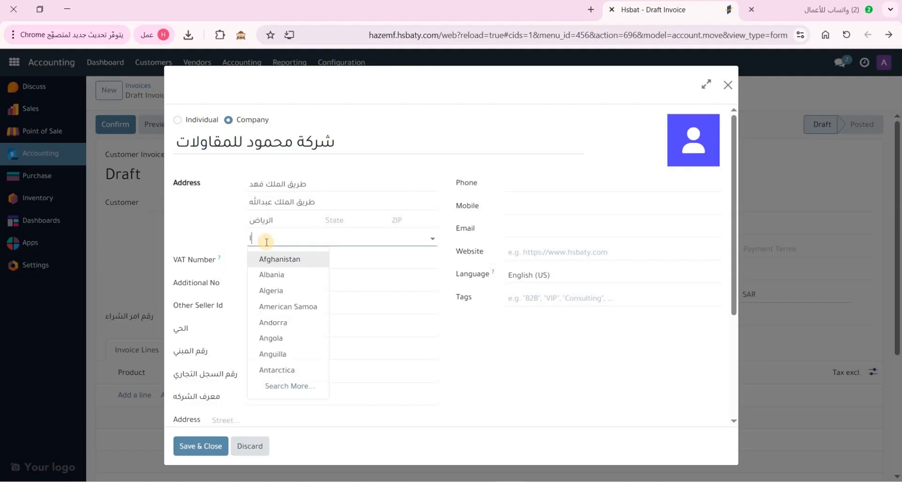
{"action": "type", "text": "الس"}
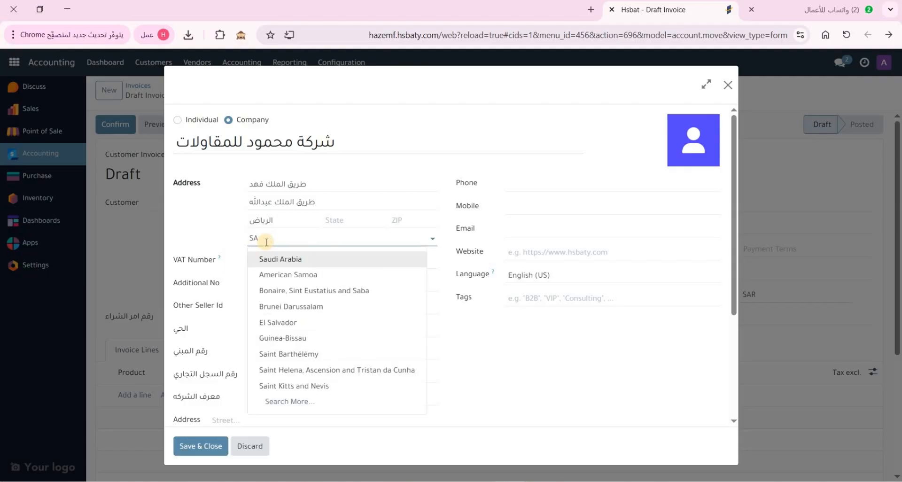
{"action": "type", "text": "U"}
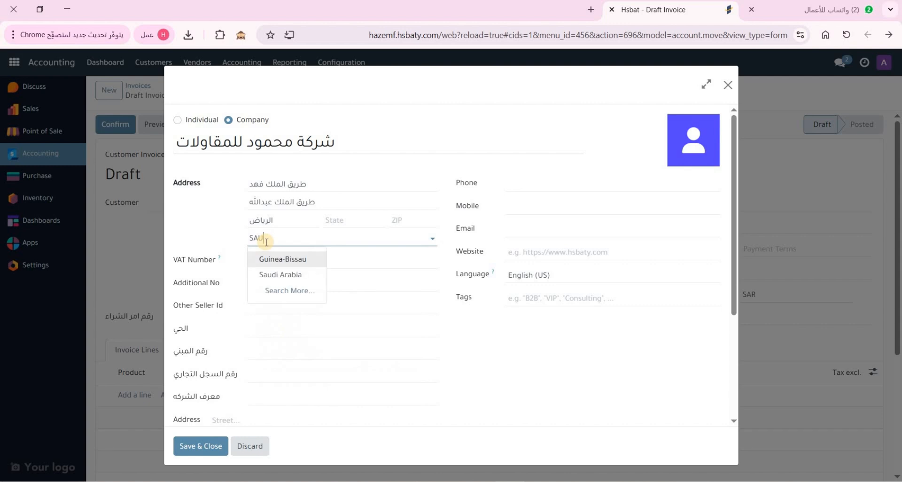
{"action": "left_click", "coordinate": [287, 275]}
Enter the company's VAT number and save the customer onto the invoice
{"action": "left_click", "coordinate": [299, 268]}
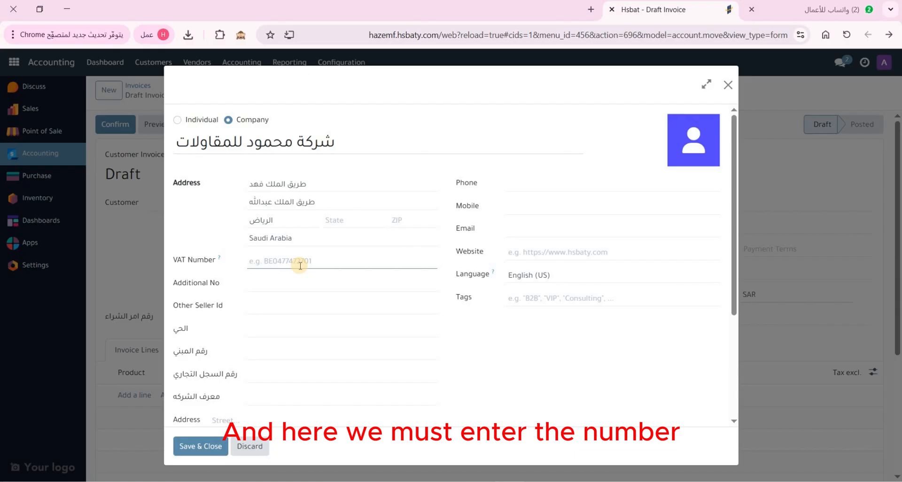
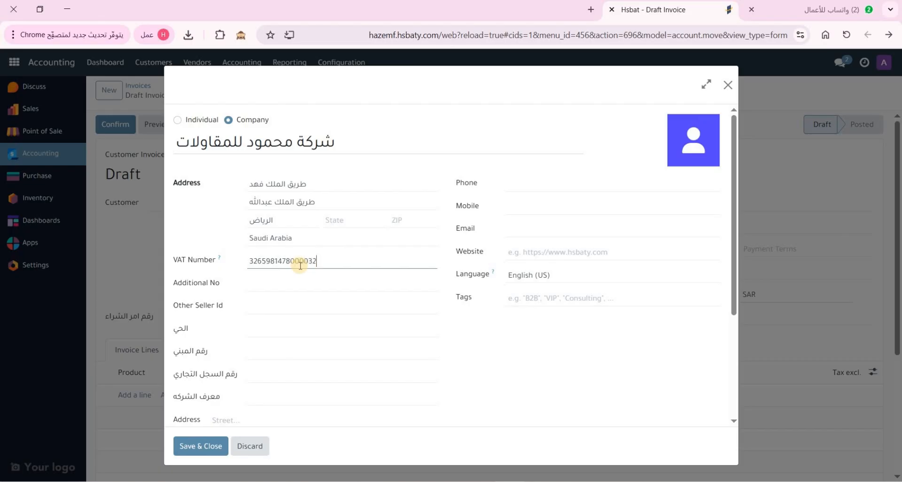
{"action": "scroll", "coordinate": [244, 399], "scroll_direction": "down", "scroll_amount": 3}
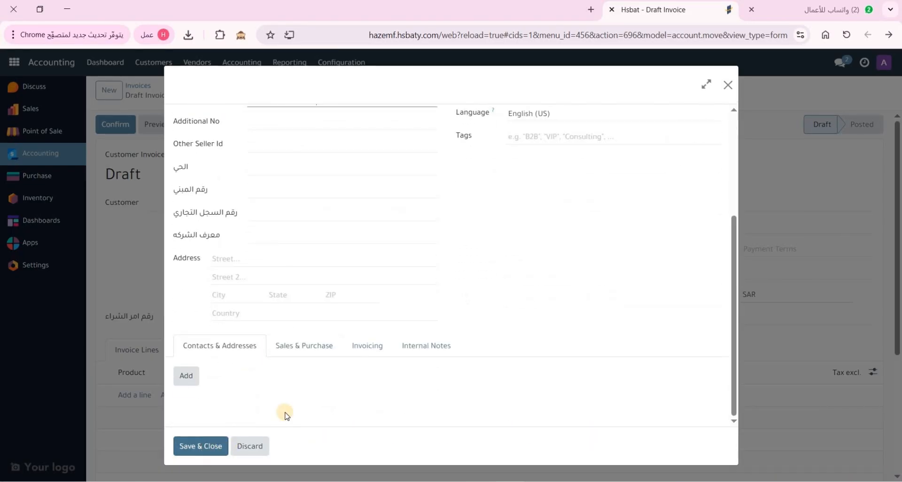
{"action": "left_click", "coordinate": [201, 445]}
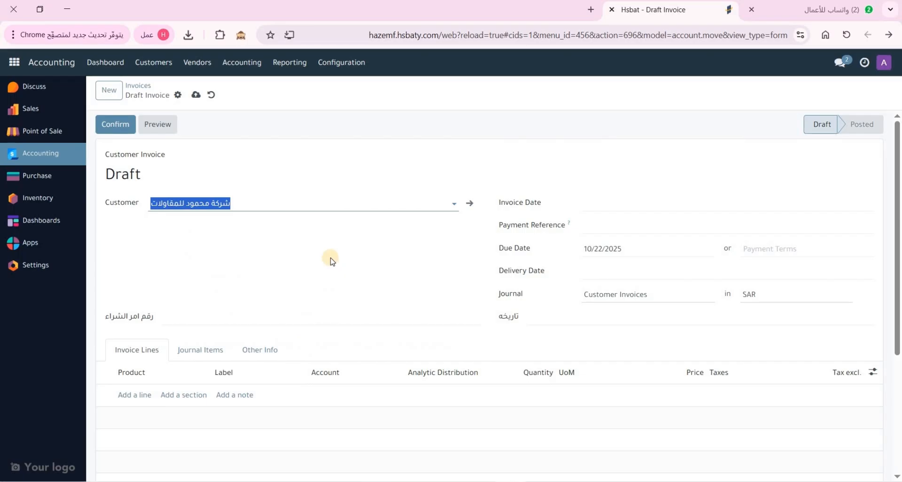
Add an اعمال انترلوك product line described as 'اعمال تركيب انترلوك وبلدورة'
{"action": "scroll", "coordinate": [312, 260], "scroll_direction": "down", "scroll_amount": 3}
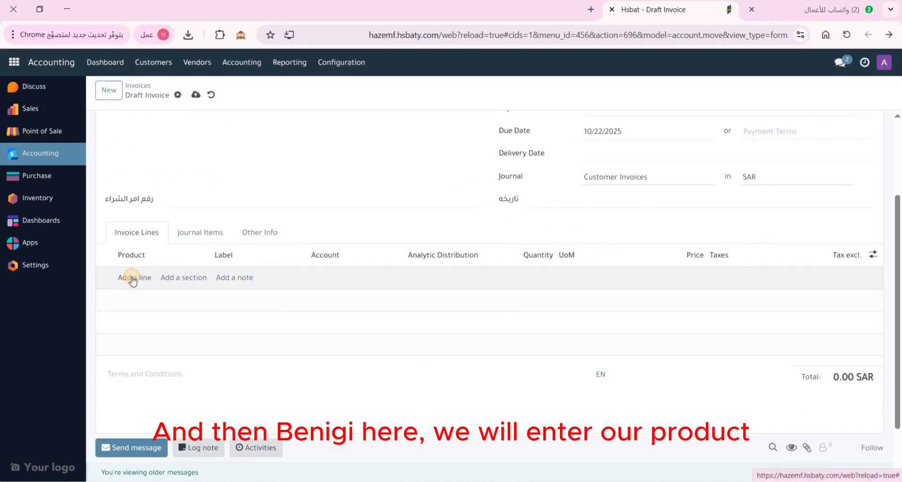
{"action": "left_click", "coordinate": [133, 277]}
{"action": "left_click", "coordinate": [143, 277]}
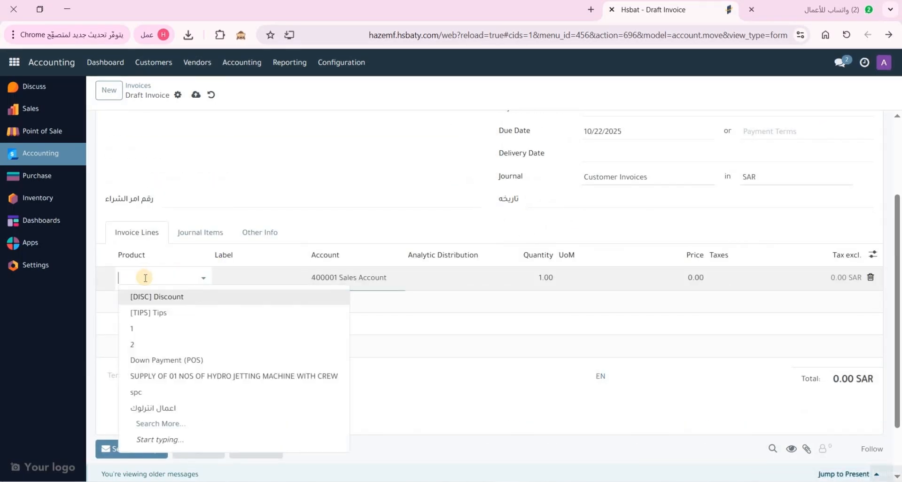
{"action": "left_click", "coordinate": [174, 413]}
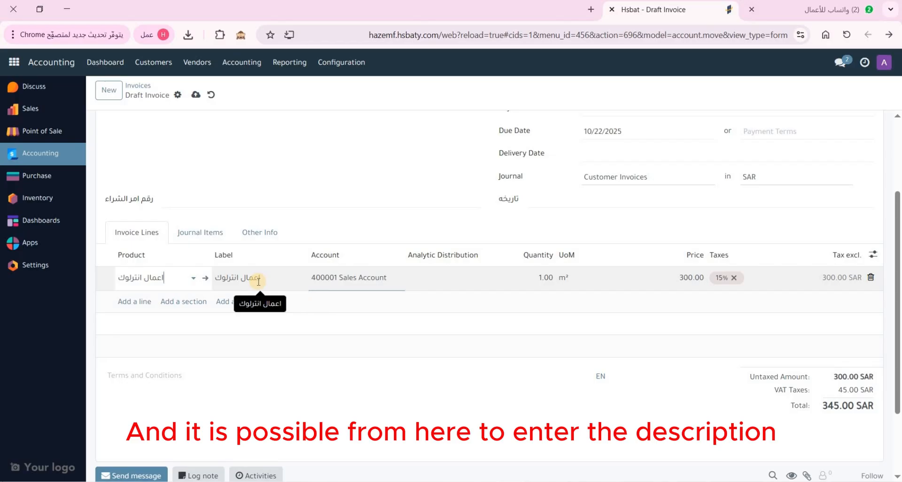
{"action": "left_click", "coordinate": [258, 281]}
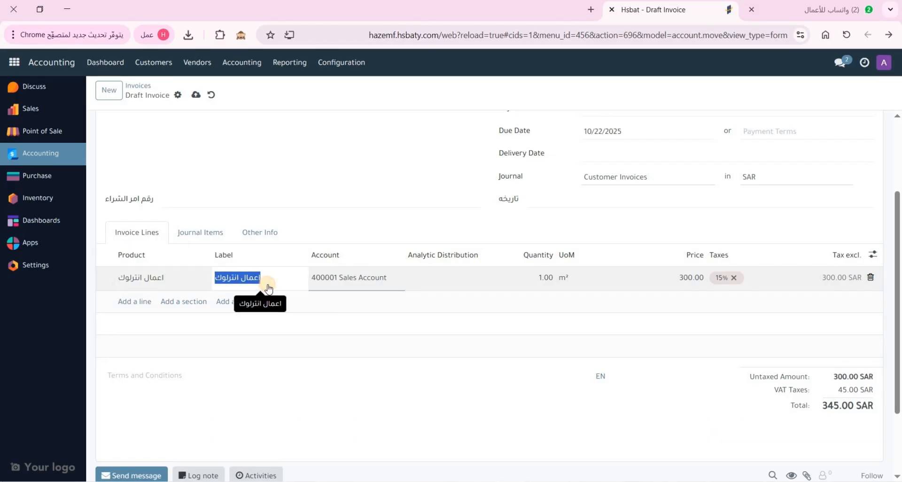
{"action": "type", "text": "HULHG"}
{"action": "key", "text": "ctrl+a"}
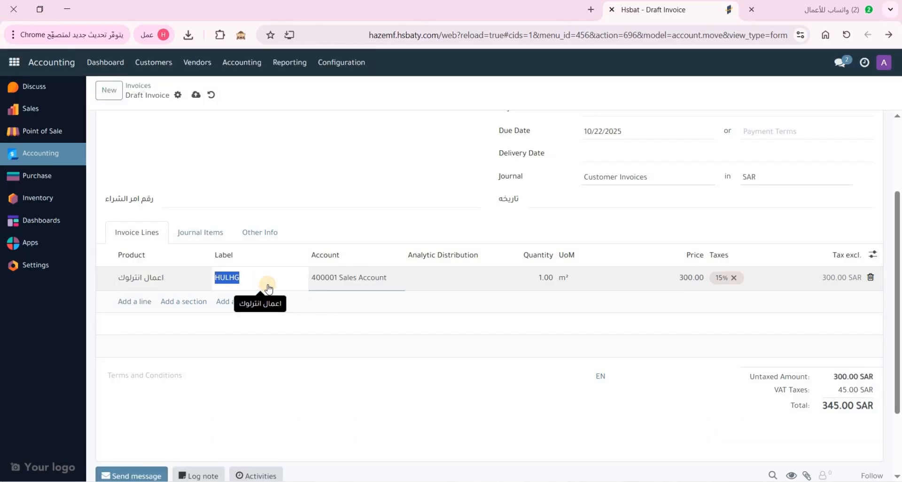
{"action": "type", "text": "اعمال تركيب انترلوك وبلد"}
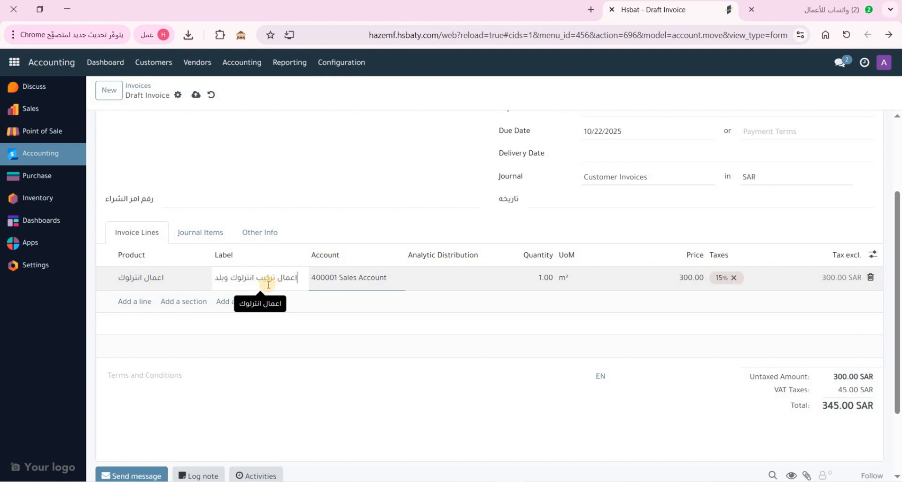
{"action": "type", "text": "ورة"}
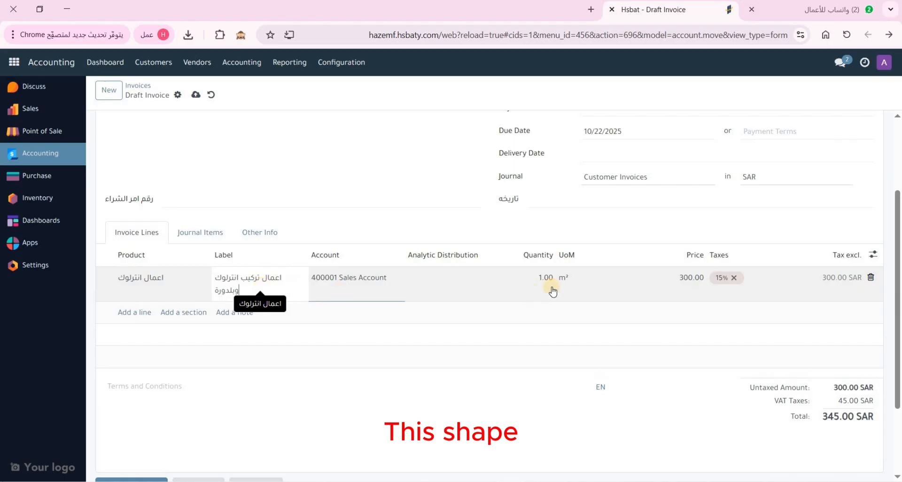
Set the line quantity to 10, bringing the invoice total to 3,450.00 SAR
{"action": "left_click", "coordinate": [509, 276]}
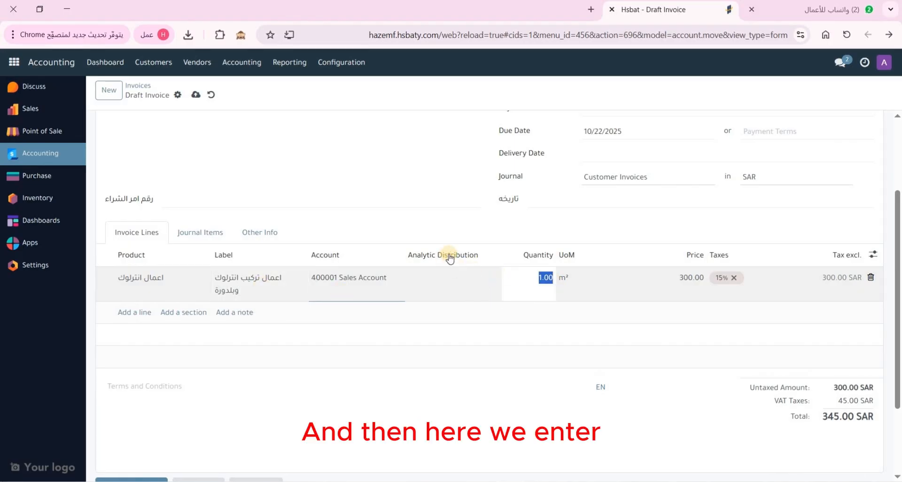
{"action": "type", "text": "10"}
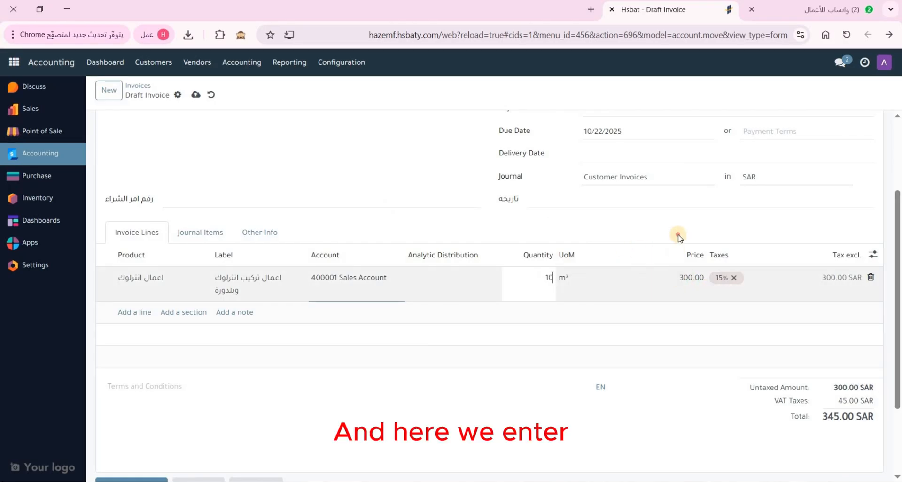
{"action": "left_click", "coordinate": [838, 292]}
{"action": "left_click", "coordinate": [828, 328]}
{"action": "scroll", "coordinate": [841, 330], "scroll_direction": "down", "scroll_amount": 1}
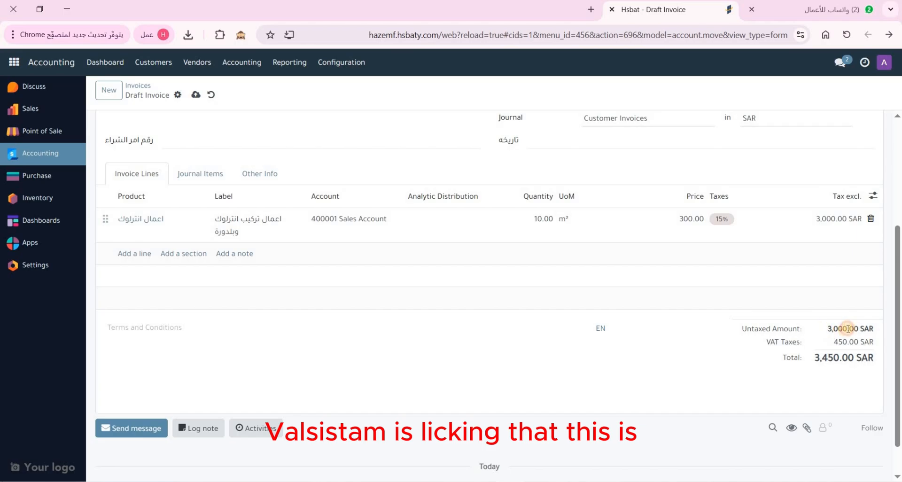
{"action": "left_click_drag", "start_coordinate": [853, 329], "coordinate": [828, 329]}
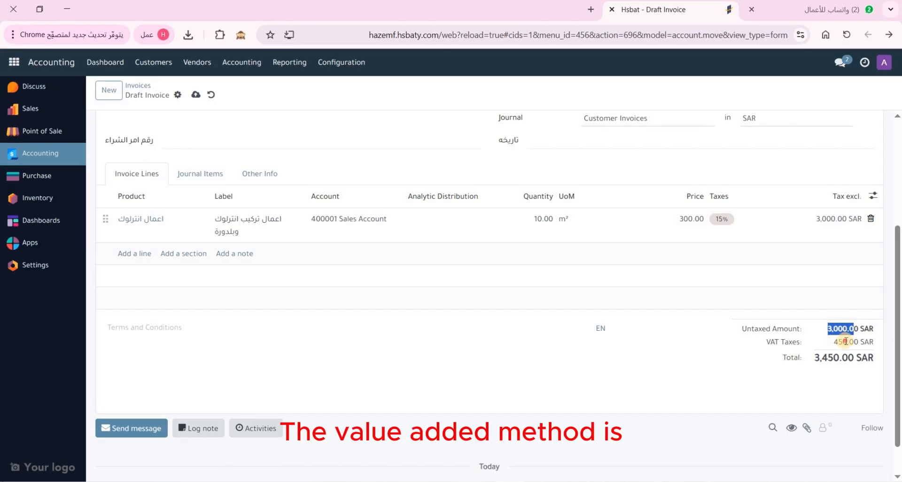
{"action": "left_click_drag", "start_coordinate": [849, 341], "coordinate": [849, 363]}
{"action": "left_click", "coordinate": [825, 379]}
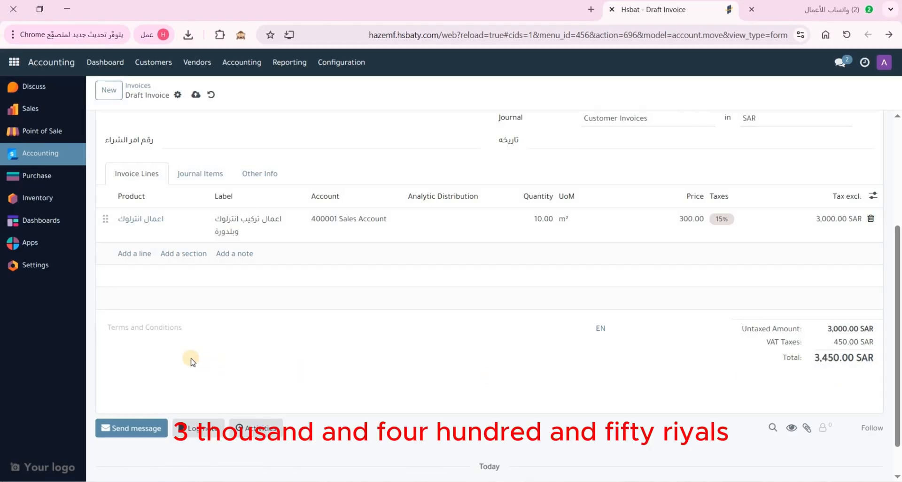
{"action": "scroll", "coordinate": [209, 356], "scroll_direction": "up", "scroll_amount": 4}
{"action": "scroll", "coordinate": [207, 346], "scroll_direction": "down", "scroll_amount": 5}
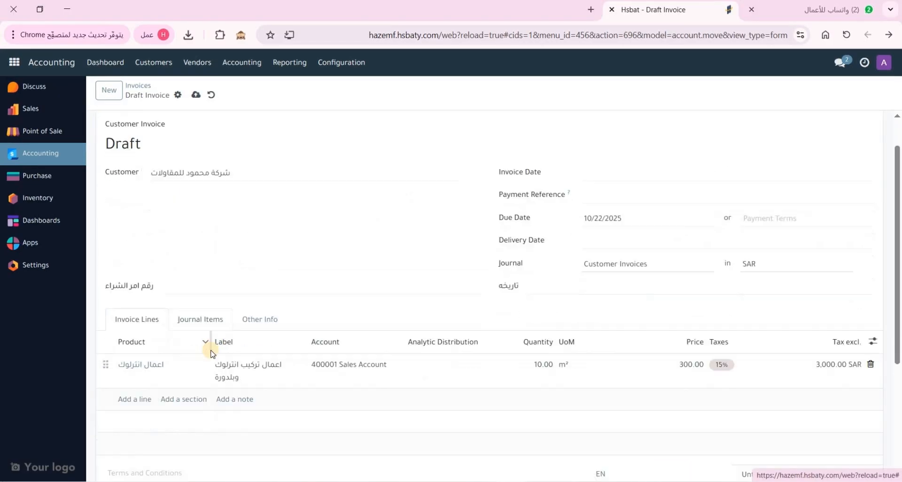
{"action": "scroll", "coordinate": [211, 324], "scroll_direction": "up", "scroll_amount": 1}
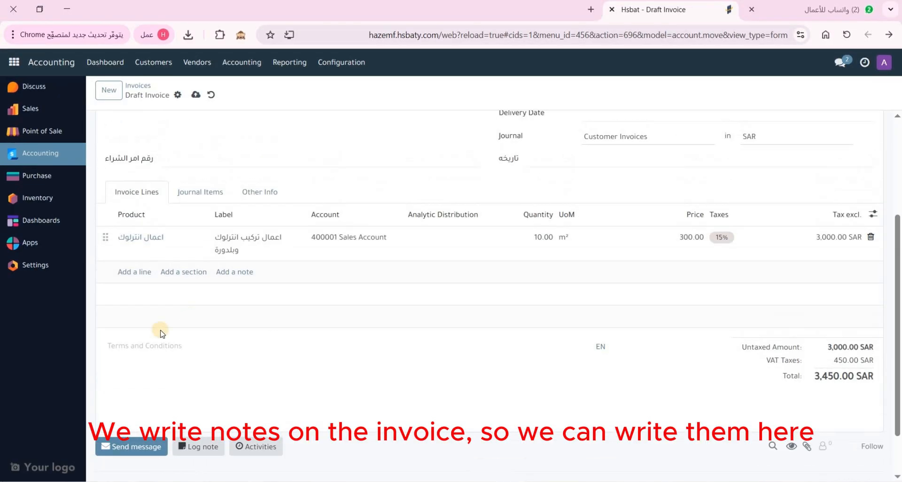
{"action": "left_click", "coordinate": [142, 346]}
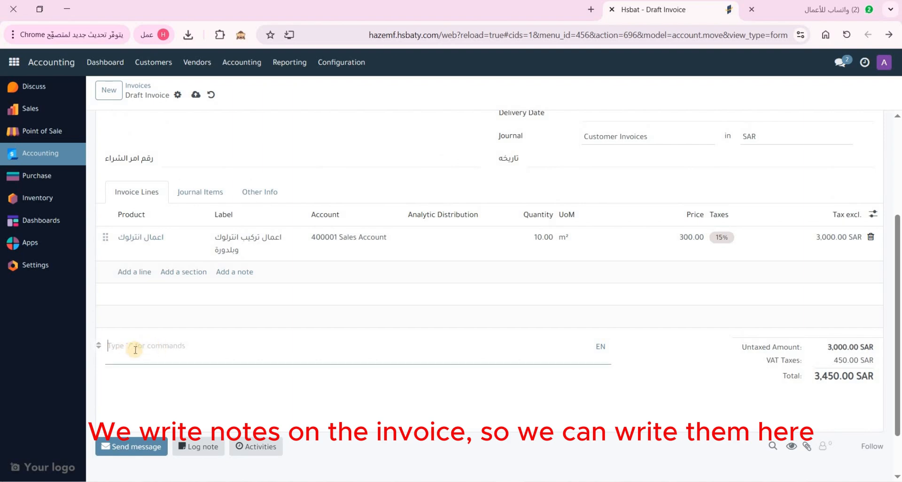
{"action": "scroll", "coordinate": [168, 359], "scroll_direction": "up", "scroll_amount": 3}
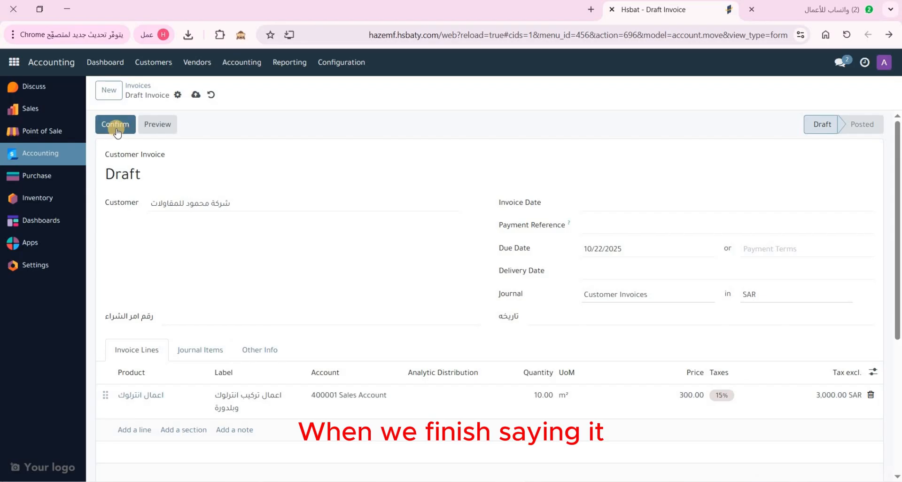
Confirm the draft invoice, posting it as INV/2025/00033
{"action": "left_click", "coordinate": [116, 125]}
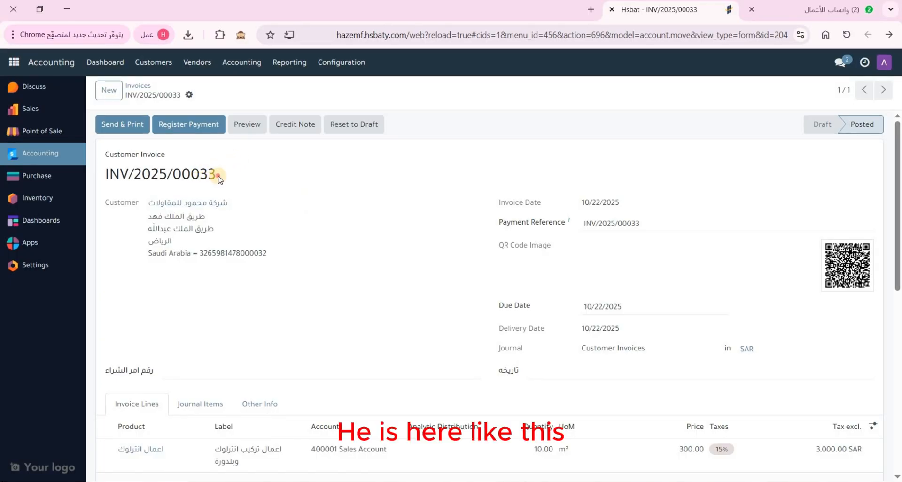
{"action": "left_click_drag", "start_coordinate": [218, 179], "coordinate": [104, 179]}
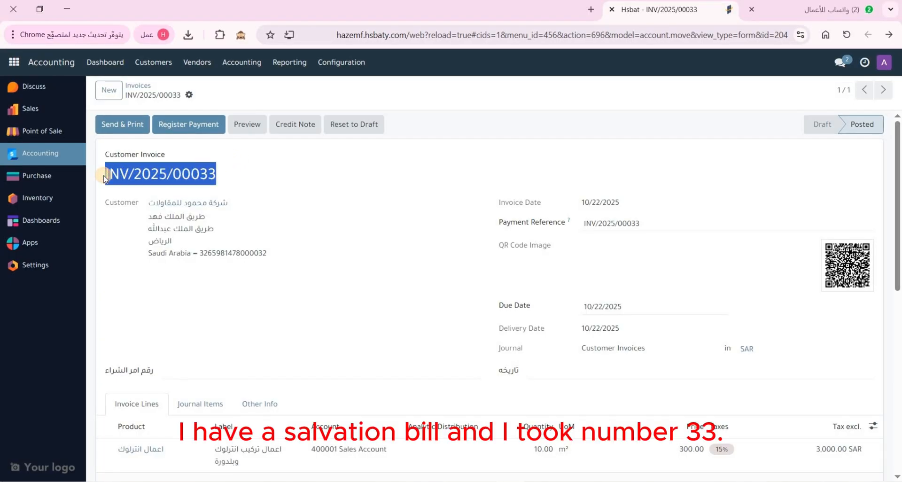
{"action": "left_click", "coordinate": [138, 175]}
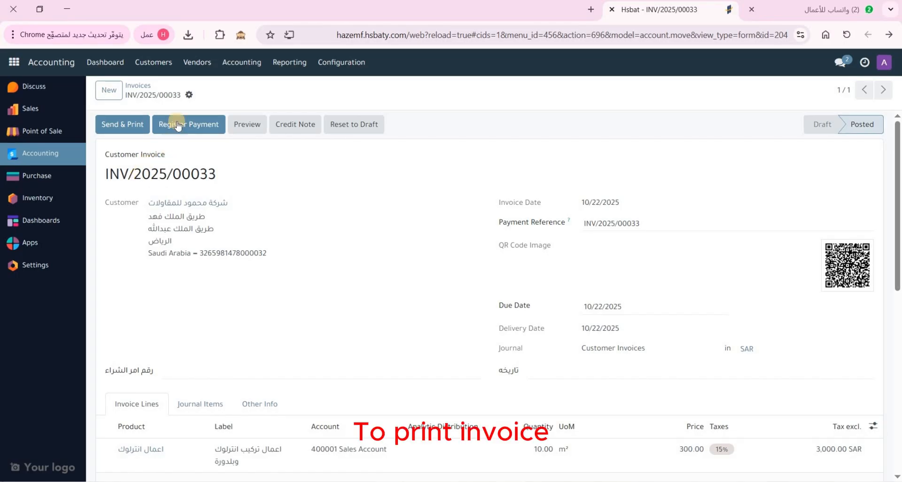
Print the invoice in the PSS Invoice layout and open PSS Invoice (7).pdf
{"action": "left_click", "coordinate": [189, 95]}
{"action": "left_click", "coordinate": [261, 116]}
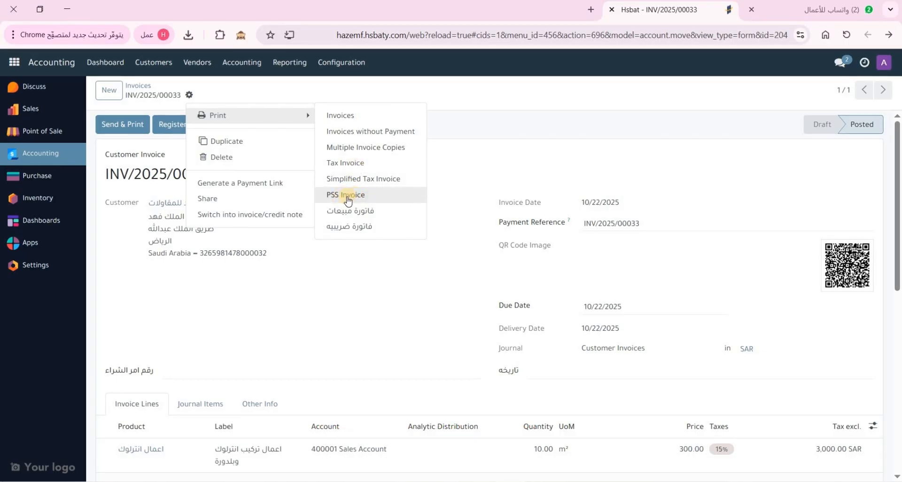
{"action": "left_click", "coordinate": [356, 227]}
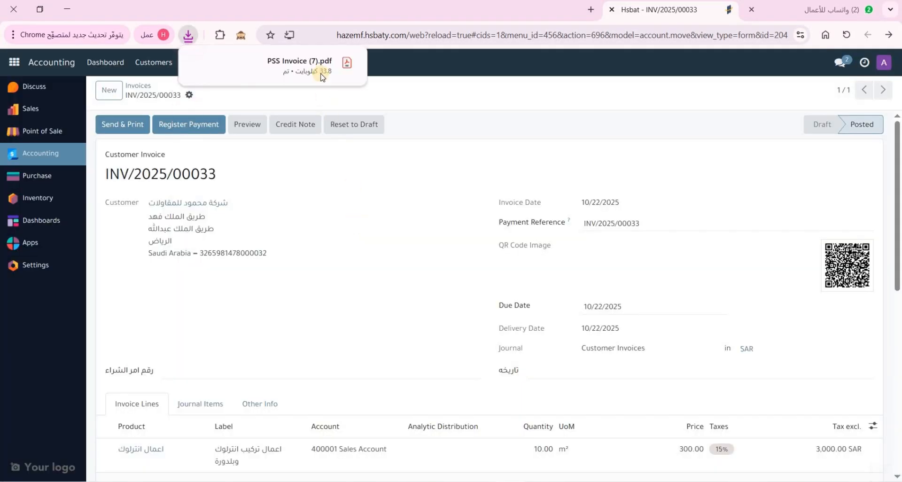
{"action": "left_click", "coordinate": [321, 75]}
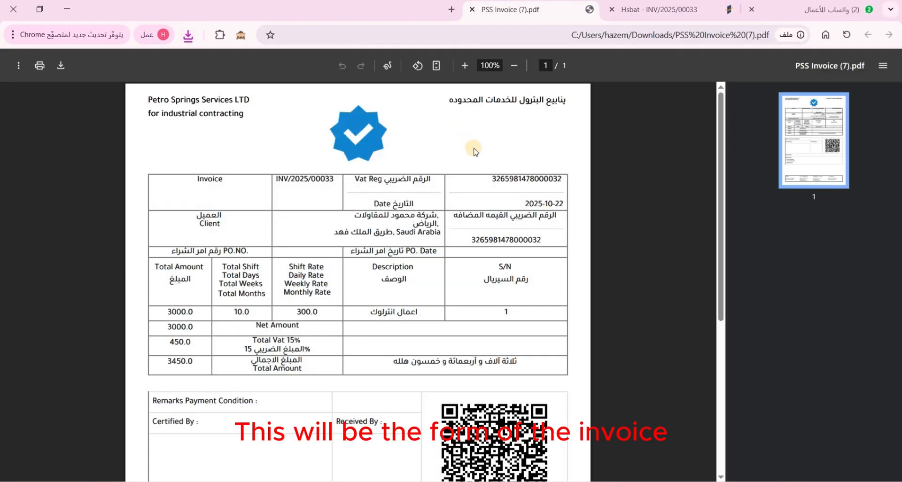
{"action": "left_click_drag", "start_coordinate": [563, 100], "coordinate": [478, 101]}
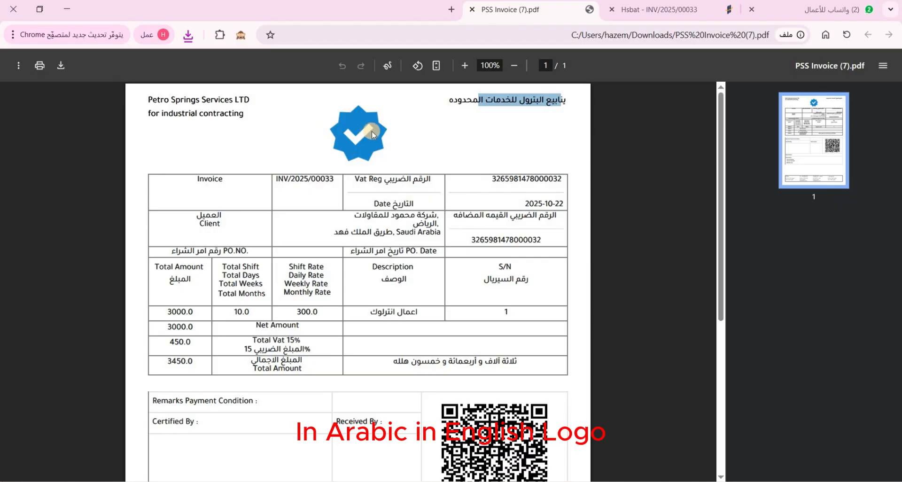
{"action": "left_click_drag", "start_coordinate": [557, 179], "coordinate": [500, 179]}
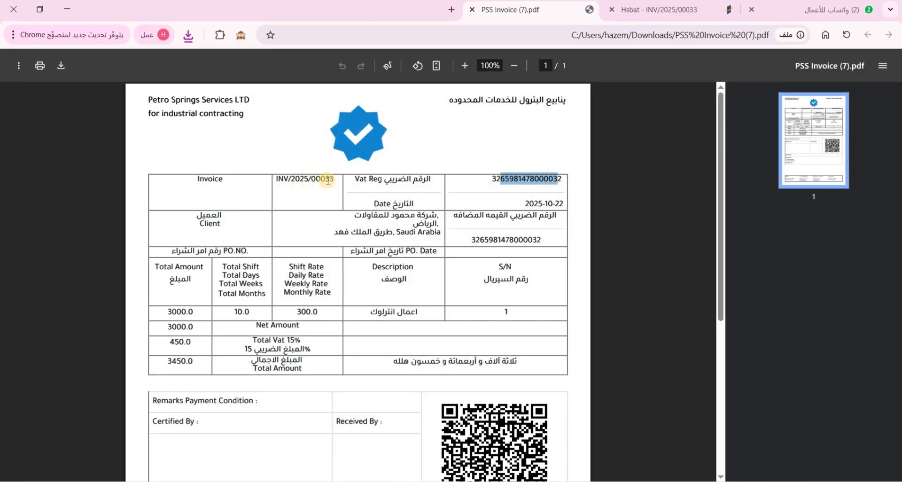
{"action": "left_click_drag", "start_coordinate": [330, 179], "coordinate": [272, 195]}
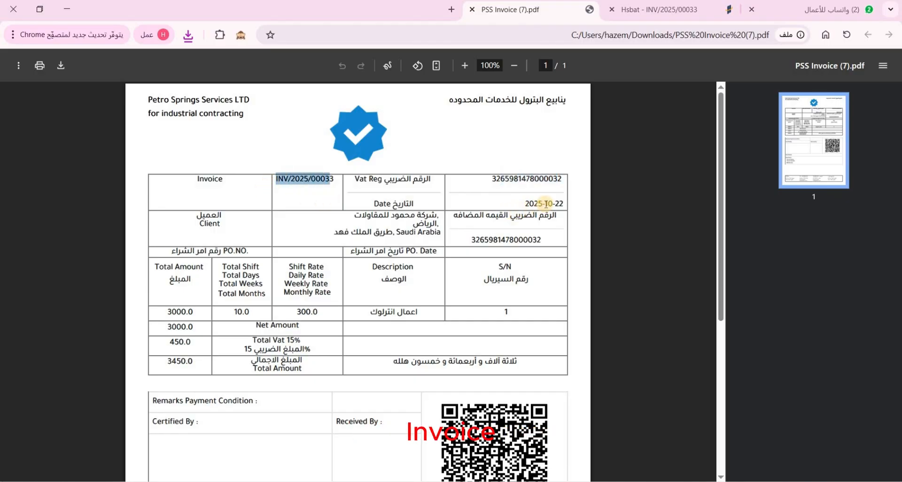
{"action": "left_click_drag", "start_coordinate": [562, 204], "coordinate": [525, 204]}
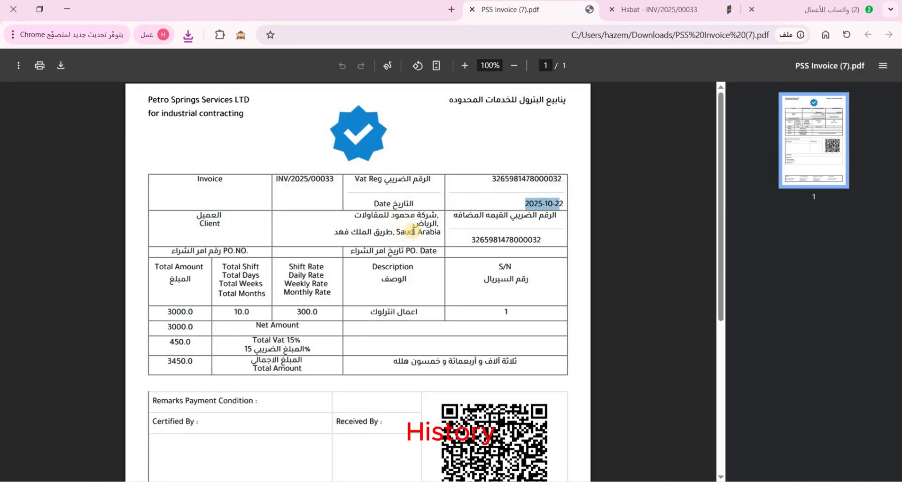
{"action": "scroll", "coordinate": [413, 230], "scroll_direction": "down", "scroll_amount": 1}
{"action": "left_click_drag", "start_coordinate": [416, 158], "coordinate": [443, 189]}
{"action": "left_click_drag", "start_coordinate": [533, 182], "coordinate": [480, 182]}
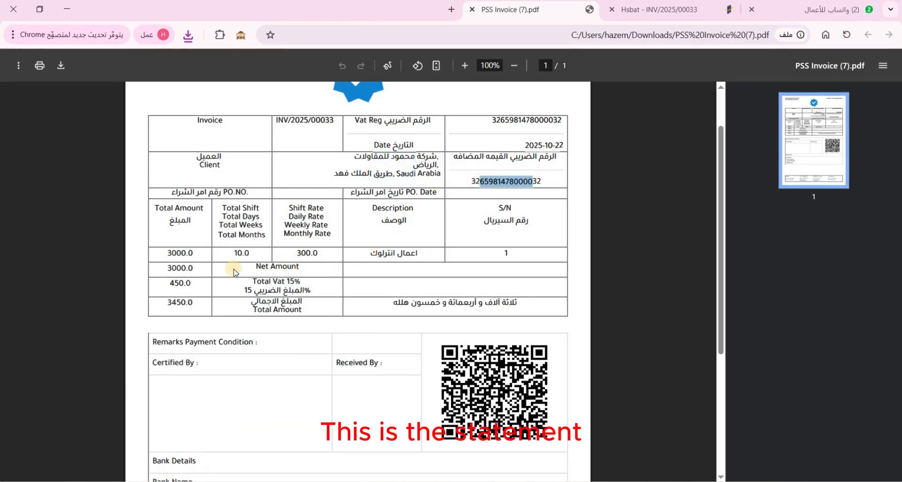
{"action": "scroll", "coordinate": [276, 253], "scroll_direction": "down", "scroll_amount": 5}
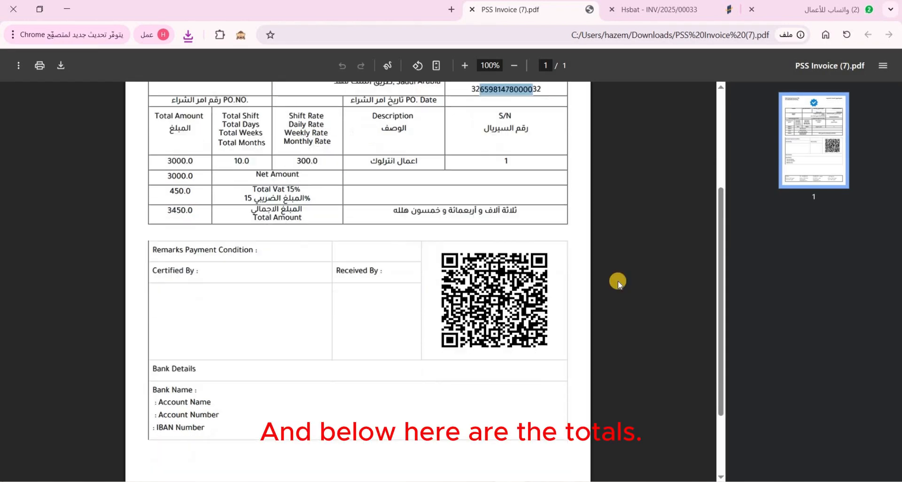
{"action": "scroll", "coordinate": [268, 300], "scroll_direction": "down", "scroll_amount": 4}
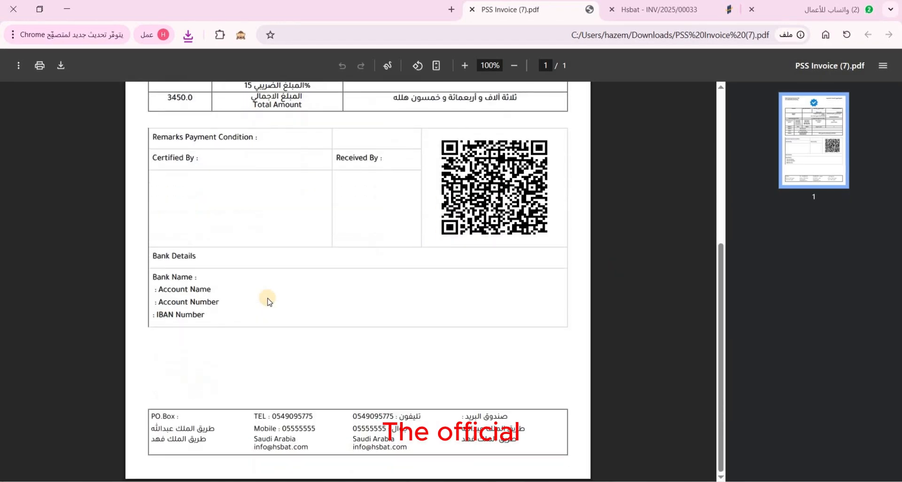
{"action": "scroll", "coordinate": [271, 301], "scroll_direction": "up", "scroll_amount": 10}
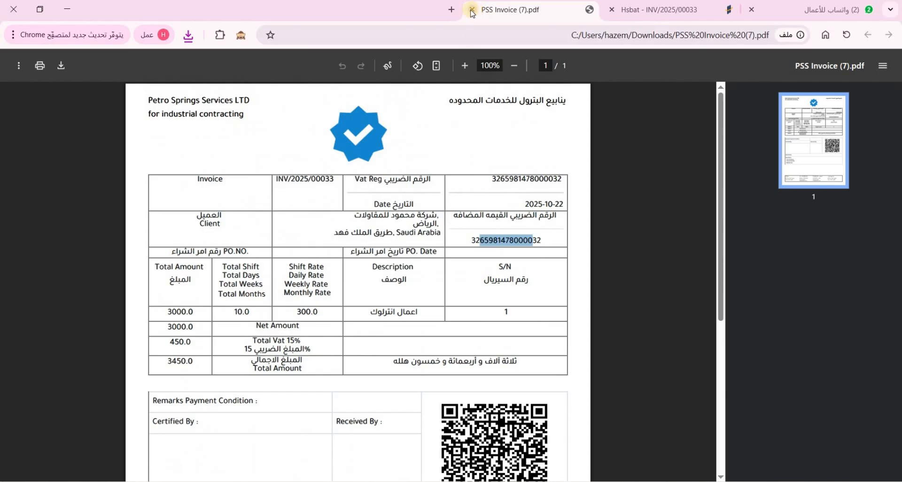
Close the PDF, reopen PSS Invoice (7).pdf from downloads, and return to INV/2025/00033
{"action": "left_click", "coordinate": [471, 10]}
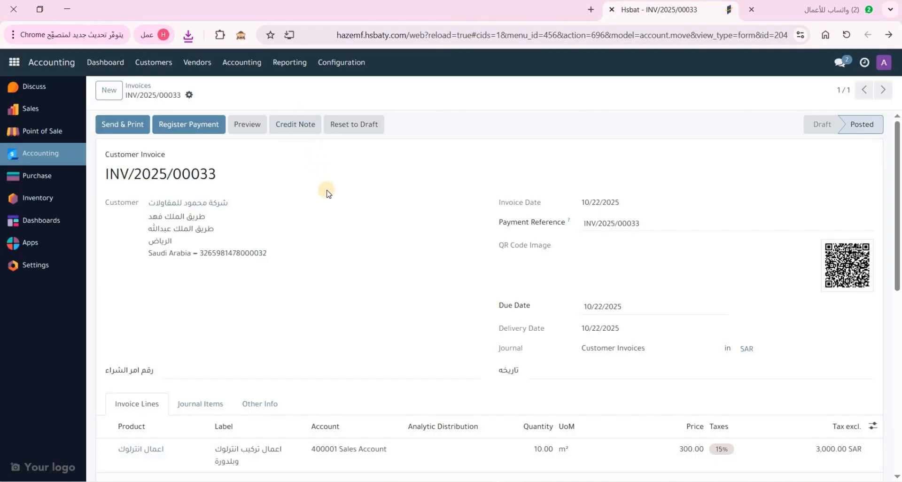
{"action": "scroll", "coordinate": [323, 188], "scroll_direction": "down", "scroll_amount": 2}
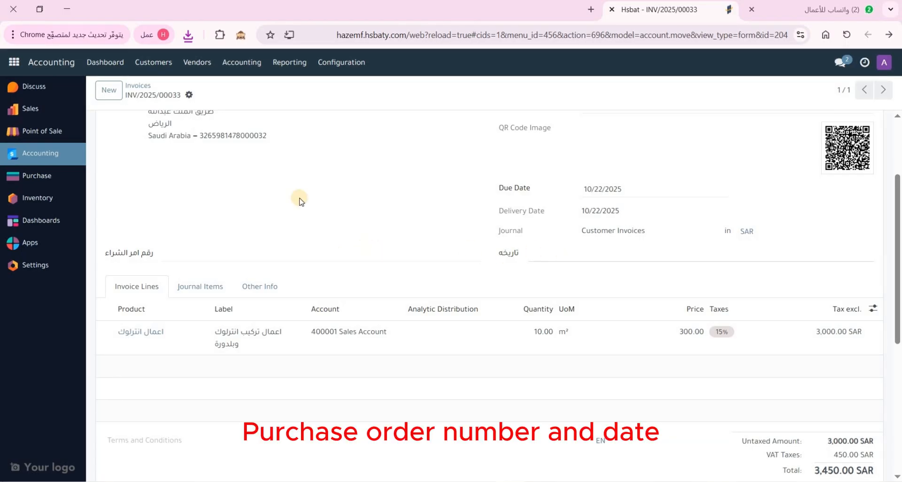
{"action": "scroll", "coordinate": [267, 87], "scroll_direction": "up", "scroll_amount": 3}
{"action": "left_click", "coordinate": [189, 35]}
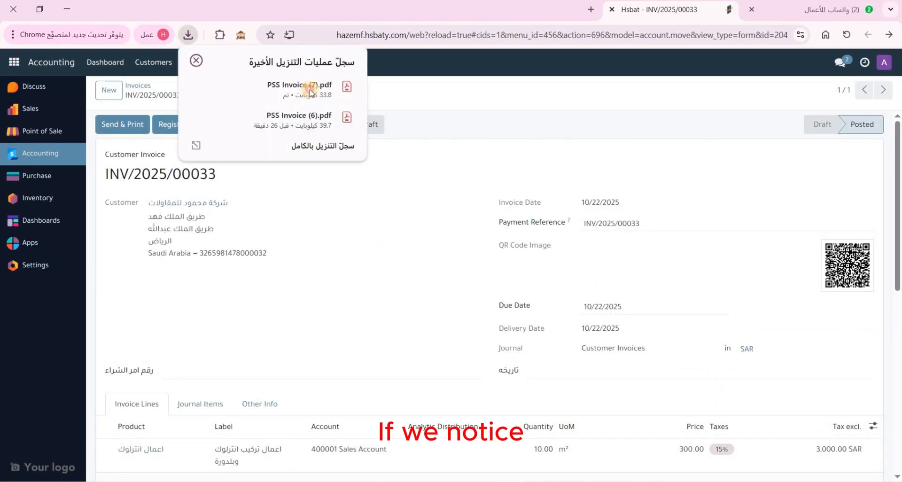
{"action": "left_click", "coordinate": [301, 87]}
{"action": "scroll", "coordinate": [365, 246], "scroll_direction": "down", "scroll_amount": 3}
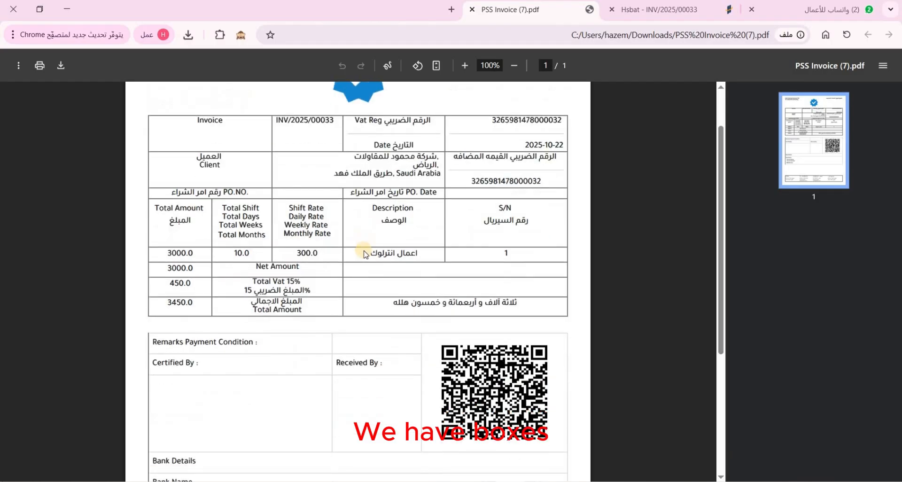
{"action": "scroll", "coordinate": [360, 251], "scroll_direction": "up", "scroll_amount": 2}
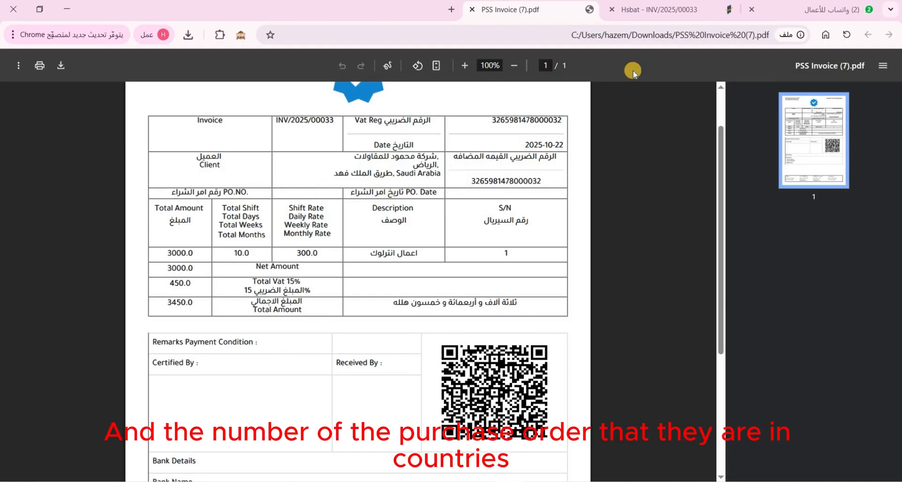
{"action": "left_click", "coordinate": [667, 10]}
{"action": "scroll", "coordinate": [362, 211], "scroll_direction": "down", "scroll_amount": 3}
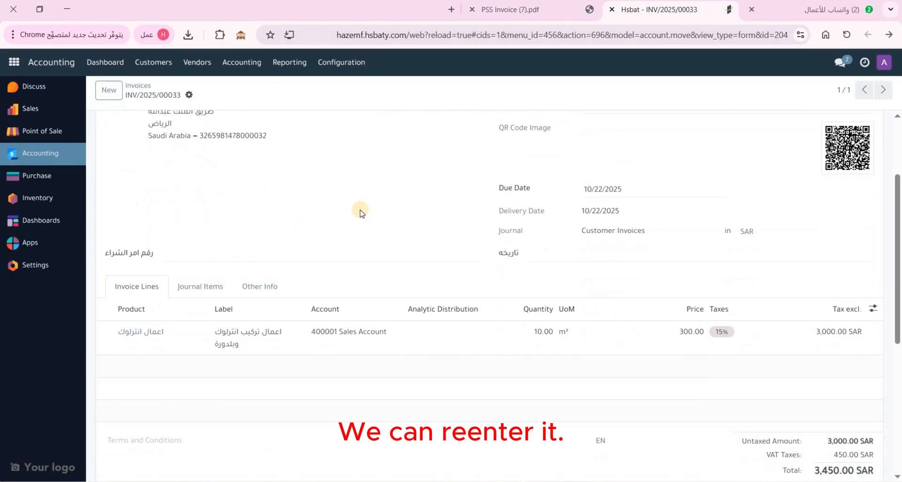
Set the purchase order date (تاريخه) to 09/25/2025
{"action": "left_click", "coordinate": [551, 257]}
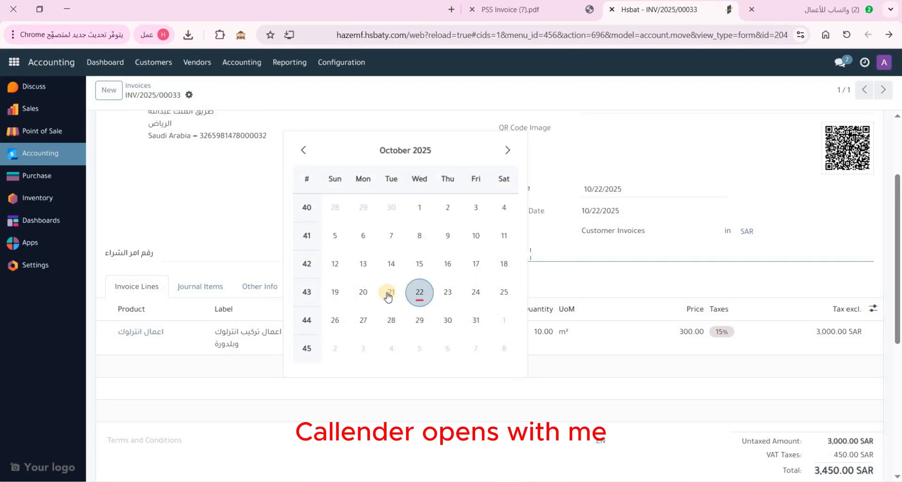
{"action": "left_click", "coordinate": [388, 294]}
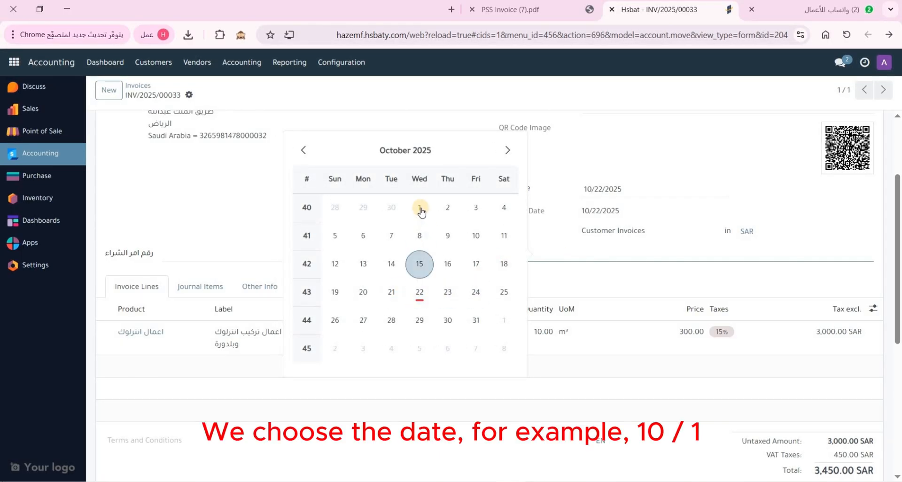
{"action": "left_click", "coordinate": [508, 150]}
{"action": "left_click", "coordinate": [303, 150]}
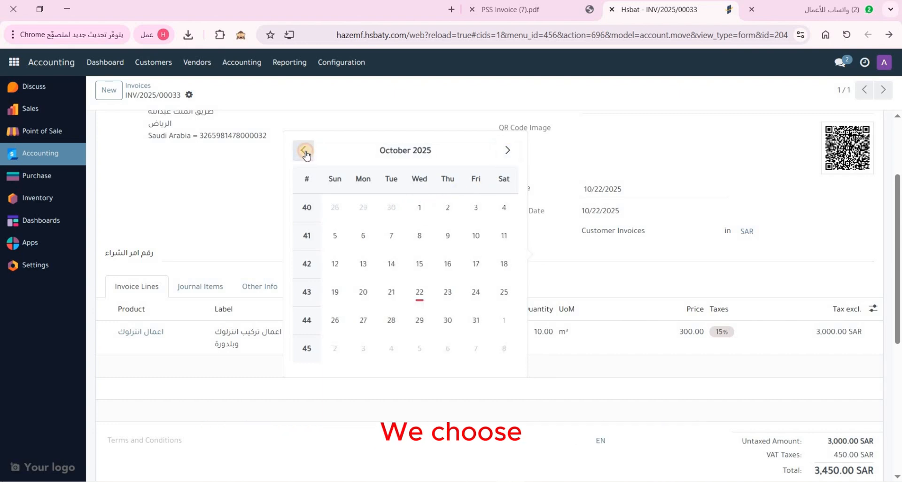
{"action": "left_click", "coordinate": [303, 150]}
{"action": "left_click", "coordinate": [442, 293]}
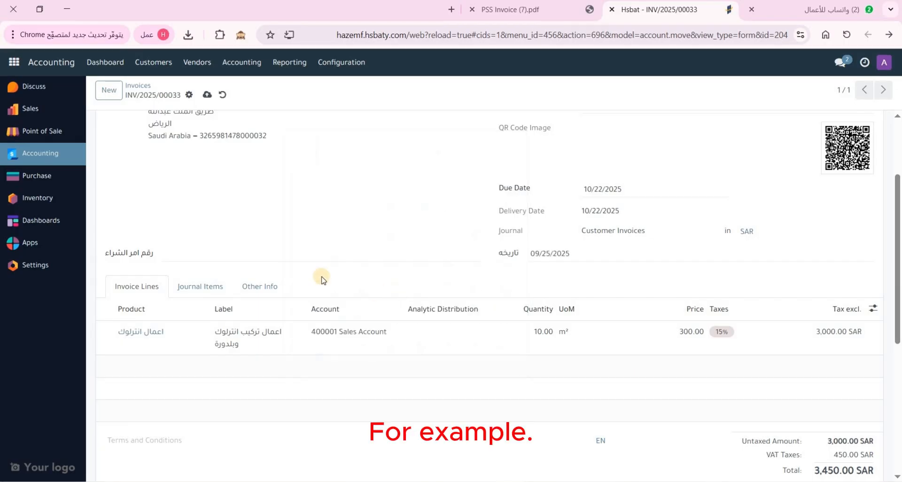
Enter purchase order number 150 and save the invoice
{"action": "left_click", "coordinate": [263, 256]}
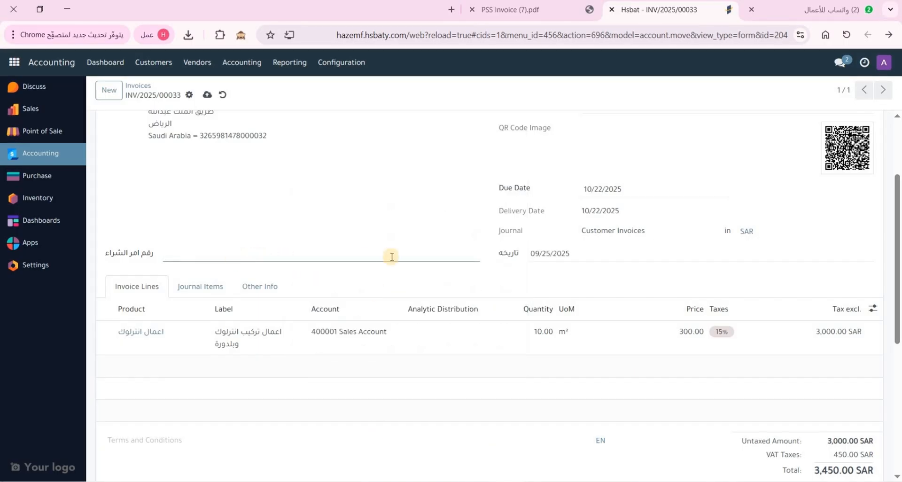
{"action": "type", "text": "15"}
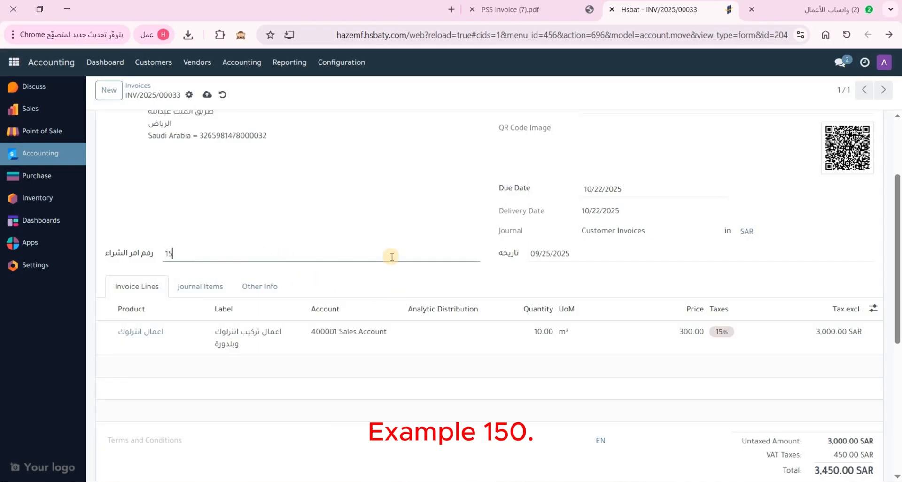
{"action": "type", "text": "0"}
{"action": "left_click", "coordinate": [208, 95]}
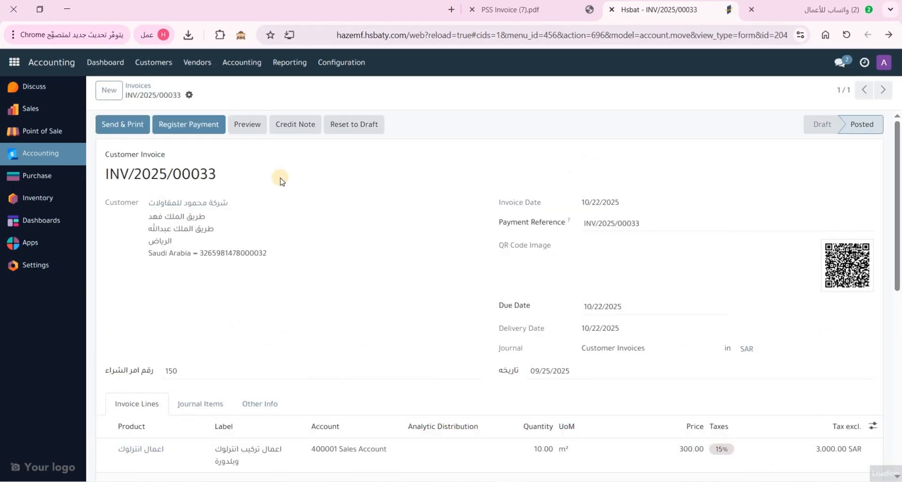
Print the updated invoice in the PSS Invoice layout and open PSS Invoice (8).pdf
{"action": "left_click", "coordinate": [189, 95]}
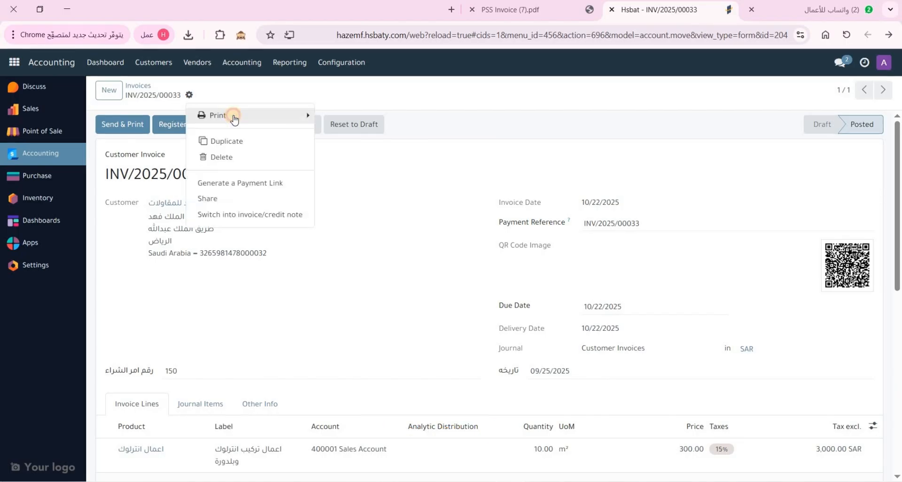
{"action": "mouse_move", "coordinate": [232, 116]}
{"action": "left_click", "coordinate": [373, 196]}
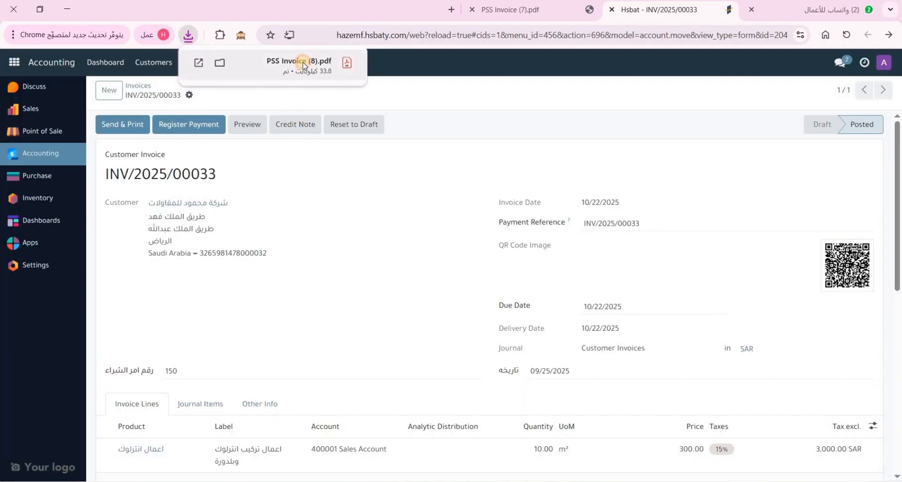
{"action": "left_click", "coordinate": [296, 65]}
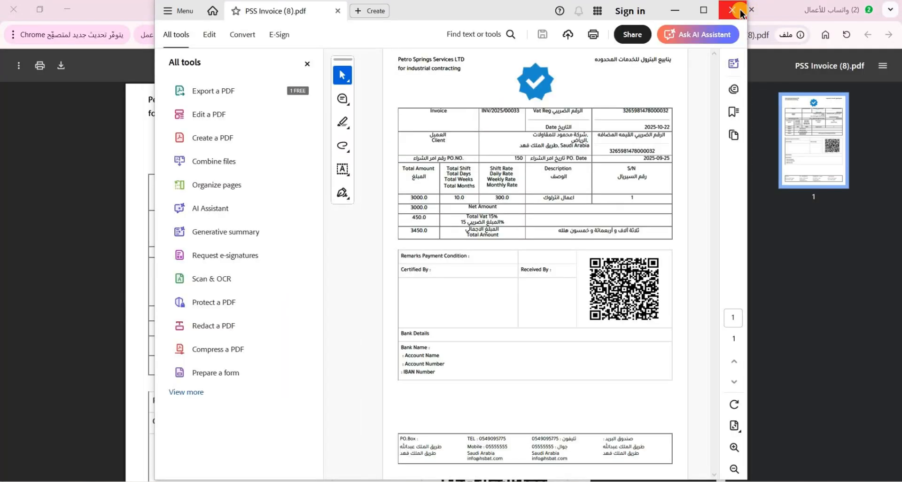
Check that PSS Invoice (8).pdf shows PO number 150 dated 2025-09-25 and the 3450.0 total
{"action": "left_click", "coordinate": [739, 7]}
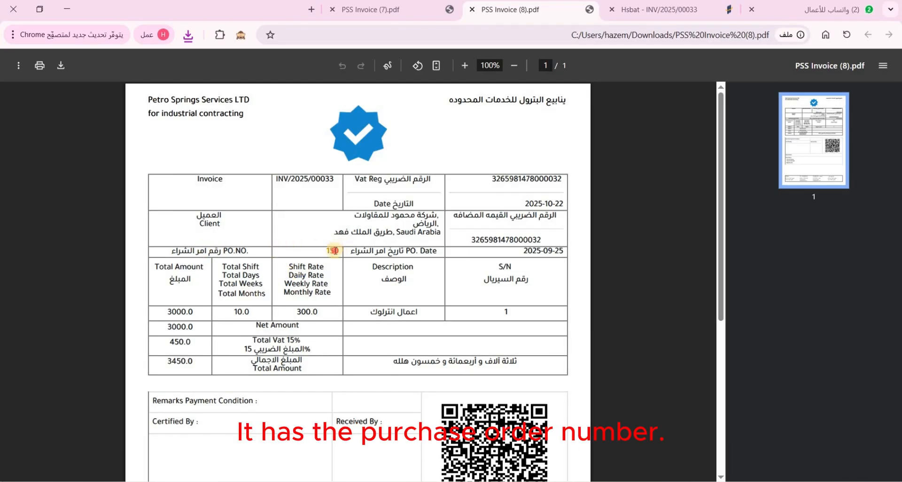
{"action": "left_click", "coordinate": [454, 275]}
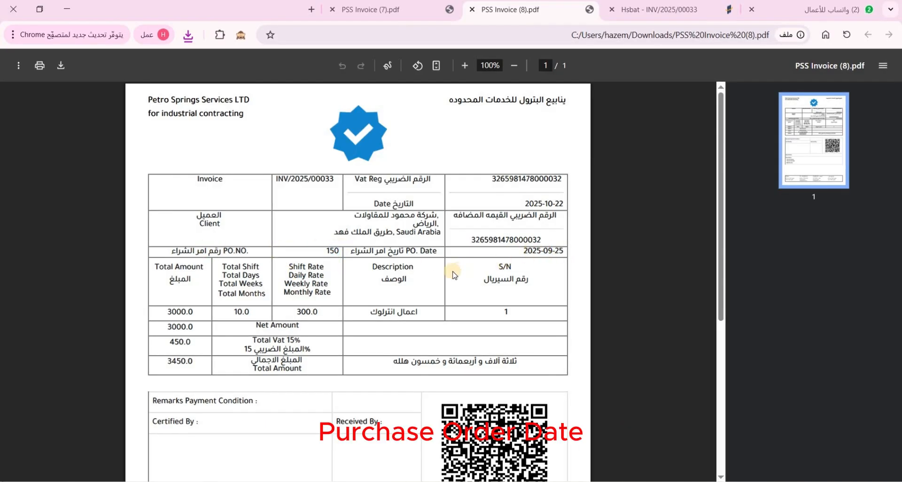
{"action": "scroll", "coordinate": [454, 275], "scroll_direction": "down", "scroll_amount": 5}
{"action": "scroll", "coordinate": [453, 272], "scroll_direction": "up", "scroll_amount": 5}
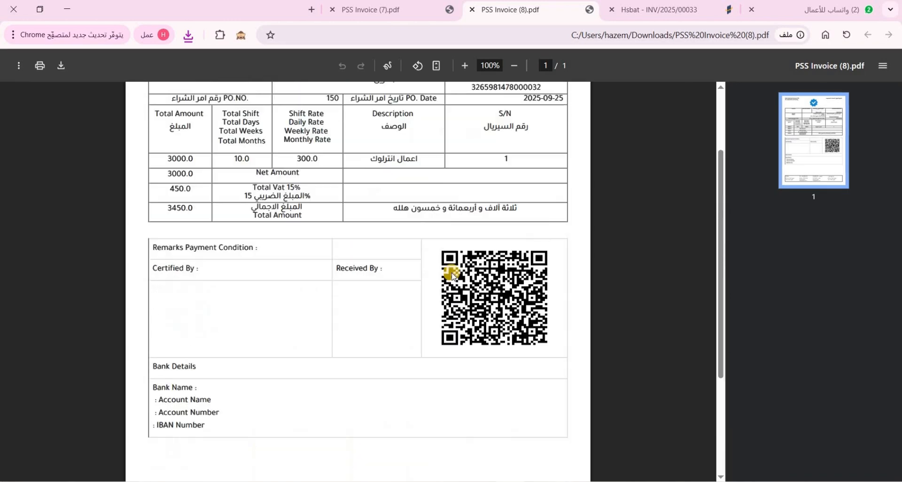
Close the PSS Invoice (8) and (7) PDFs and return to the Invoices list
{"action": "left_click", "coordinate": [471, 9]}
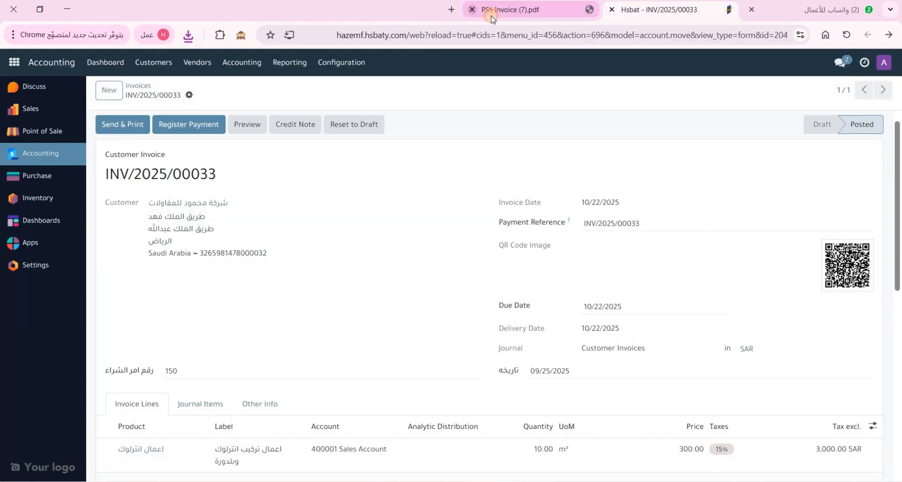
{"action": "left_click", "coordinate": [472, 9]}
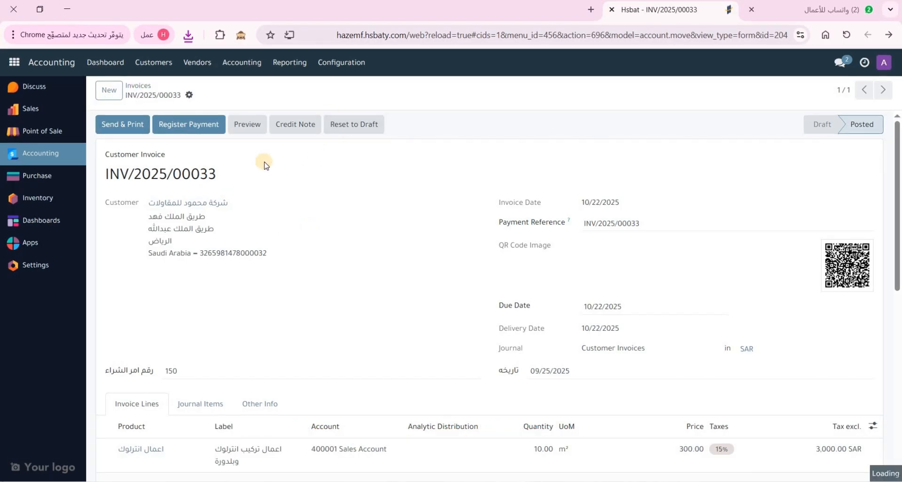
{"action": "key", "text": "alt+Left"}
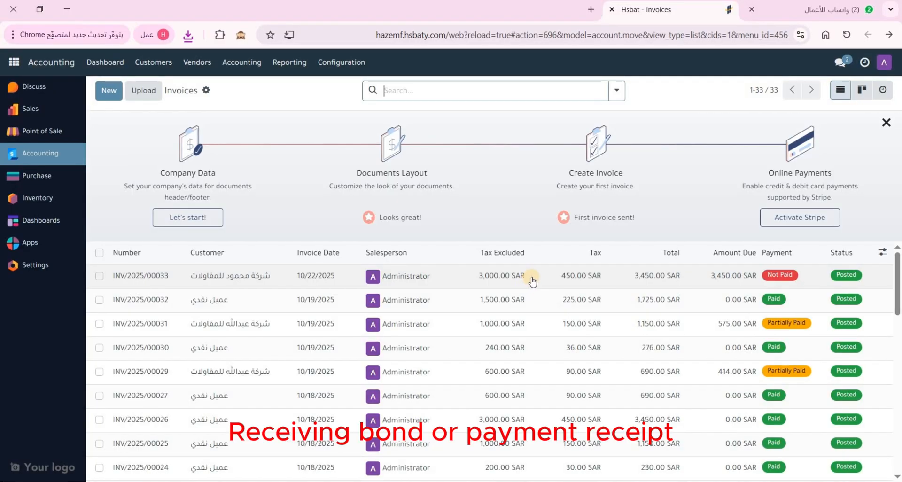
Pay INV/2025/00033 in full (3,450.00 SAR, effective 10/22/2025) and confirm 0.00 SAR due
{"action": "left_click", "coordinate": [454, 281]}
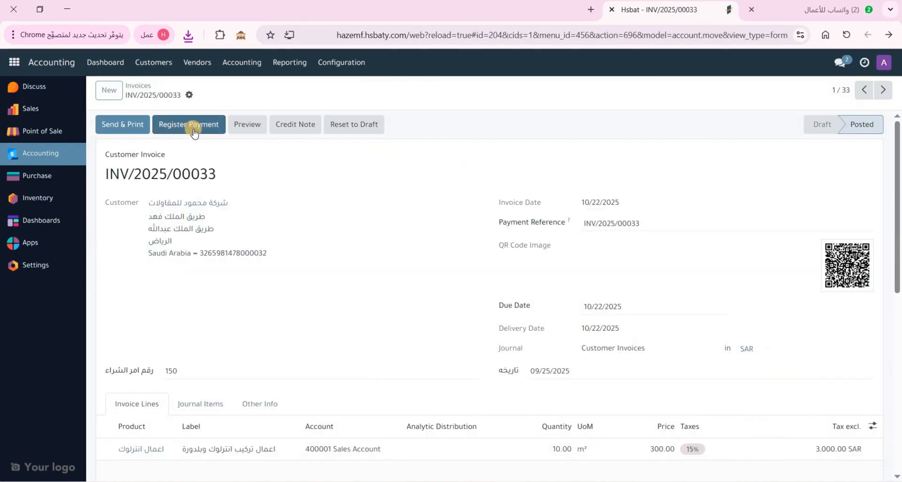
{"action": "left_click", "coordinate": [196, 129]}
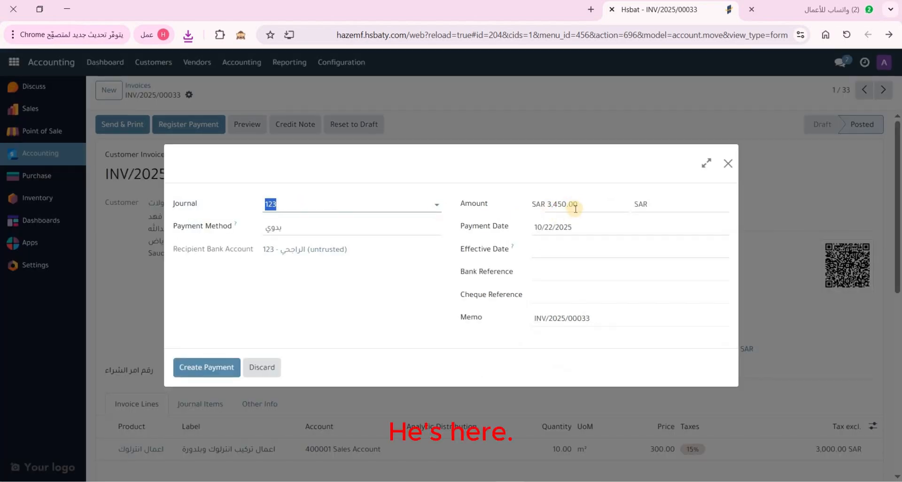
{"action": "left_click", "coordinate": [549, 252]}
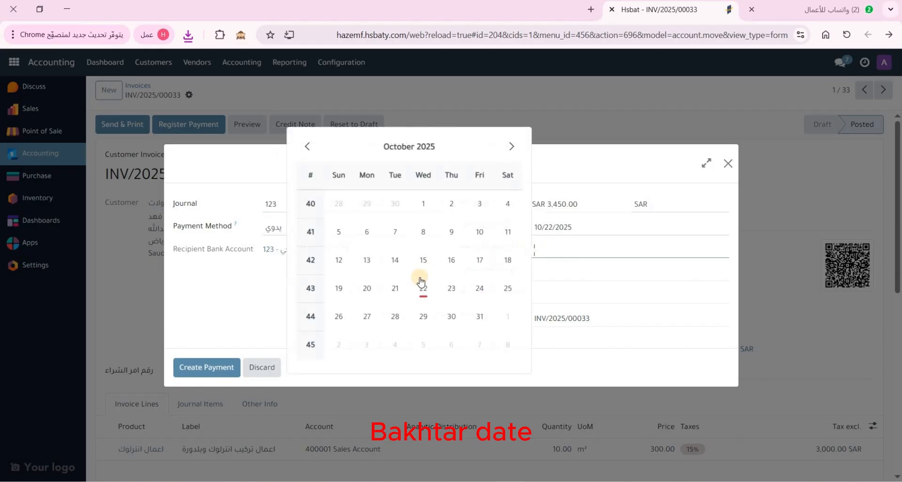
{"action": "left_click", "coordinate": [422, 285]}
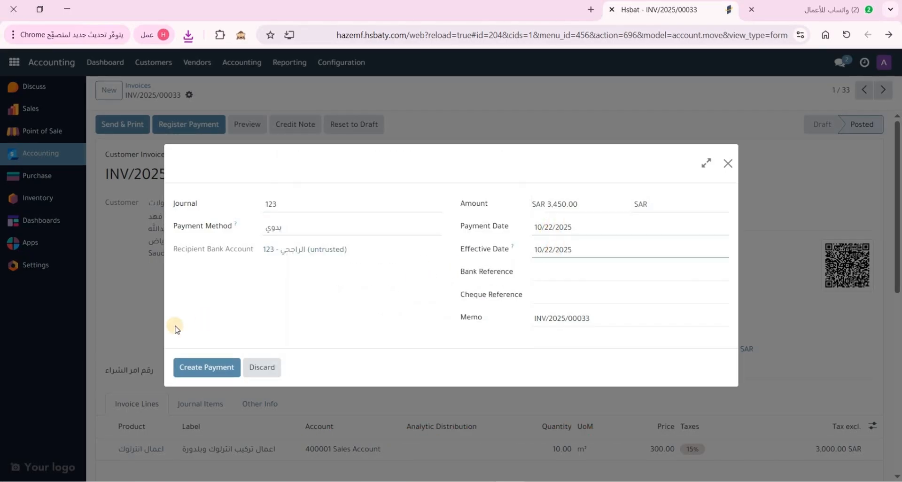
{"action": "left_click", "coordinate": [208, 369]}
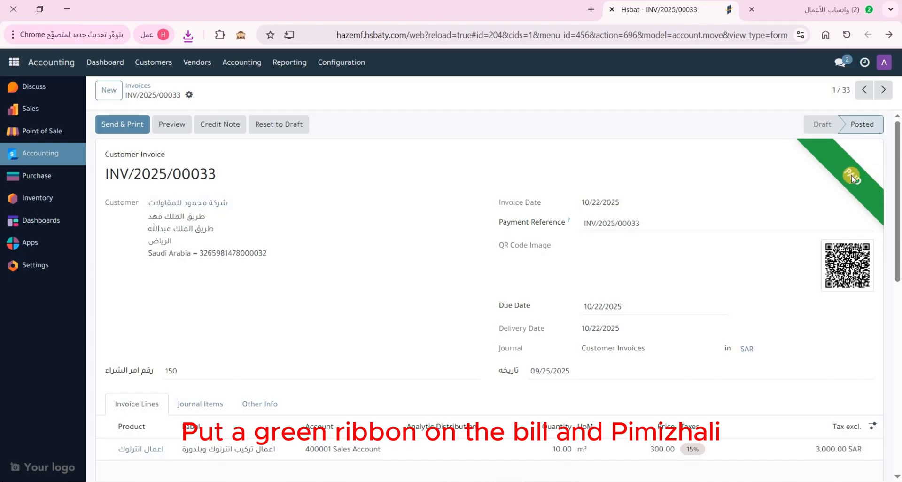
{"action": "scroll", "coordinate": [808, 235], "scroll_direction": "down", "scroll_amount": 8}
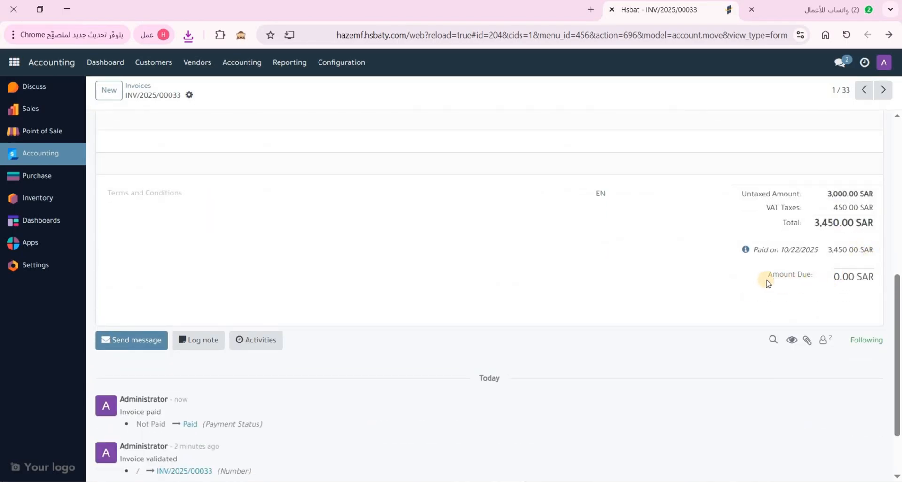
{"action": "left_click_drag", "start_coordinate": [817, 278], "coordinate": [869, 277]}
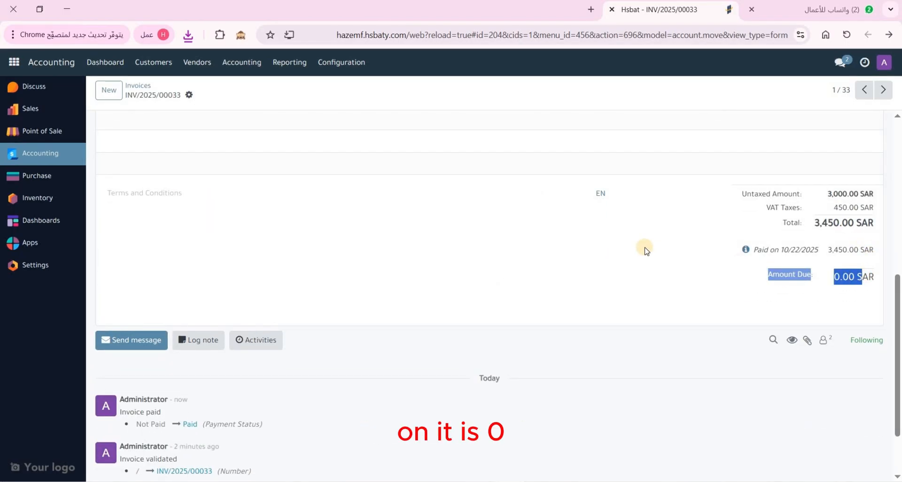
{"action": "scroll", "coordinate": [216, 107], "scroll_direction": "up", "scroll_amount": 6}
{"action": "scroll", "coordinate": [216, 107], "scroll_direction": "up", "scroll_amount": 2}
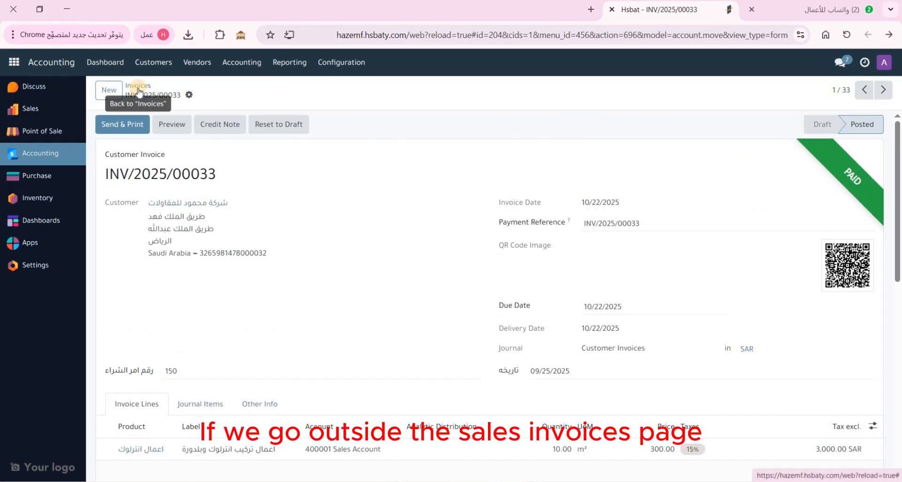
Start a new invoice for the Mahmoud contracting company with PO 151 dated 10/01/2025
{"action": "left_click", "coordinate": [136, 87]}
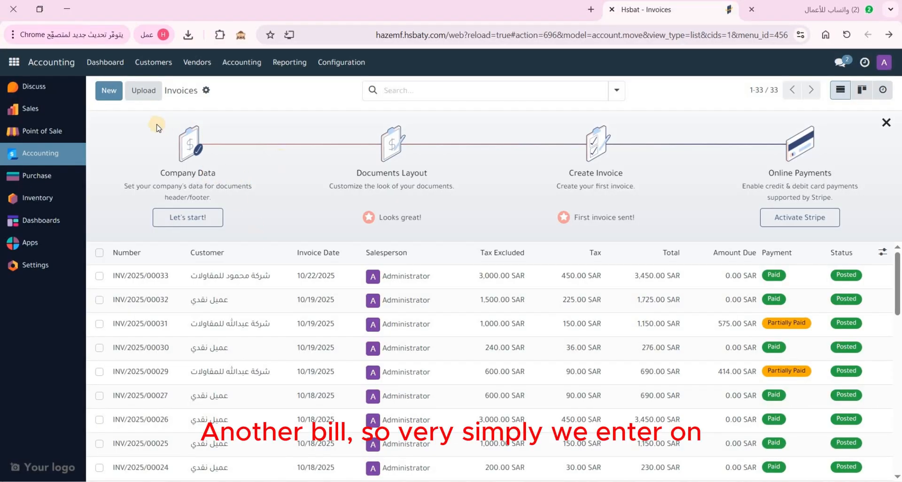
{"action": "left_click", "coordinate": [105, 93]}
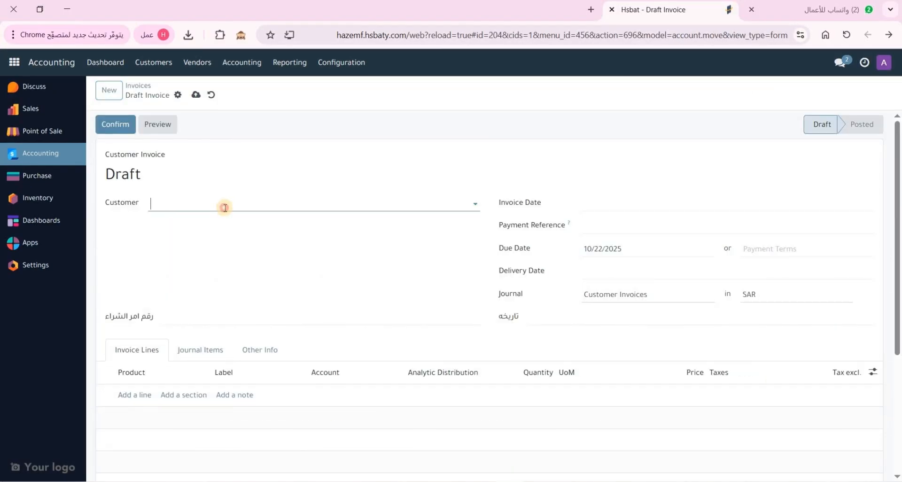
{"action": "left_click", "coordinate": [223, 206]}
{"action": "type", "text": "محمود"}
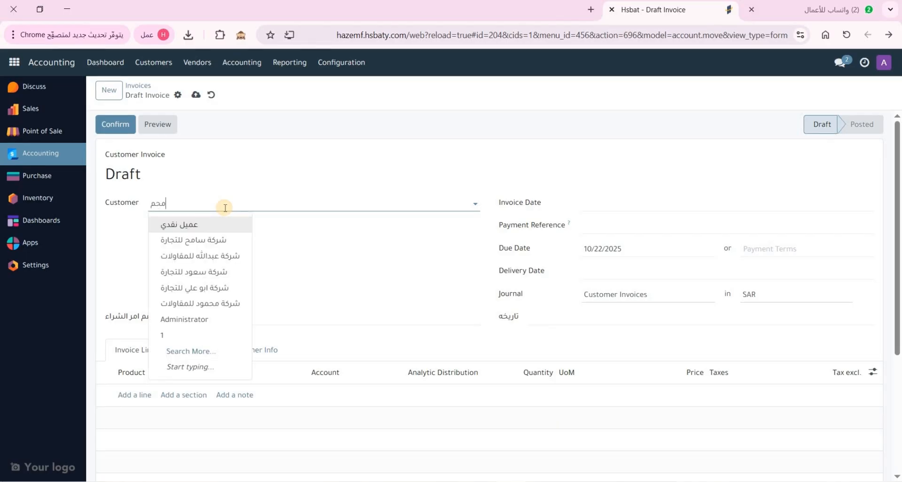
{"action": "left_click", "coordinate": [225, 223]}
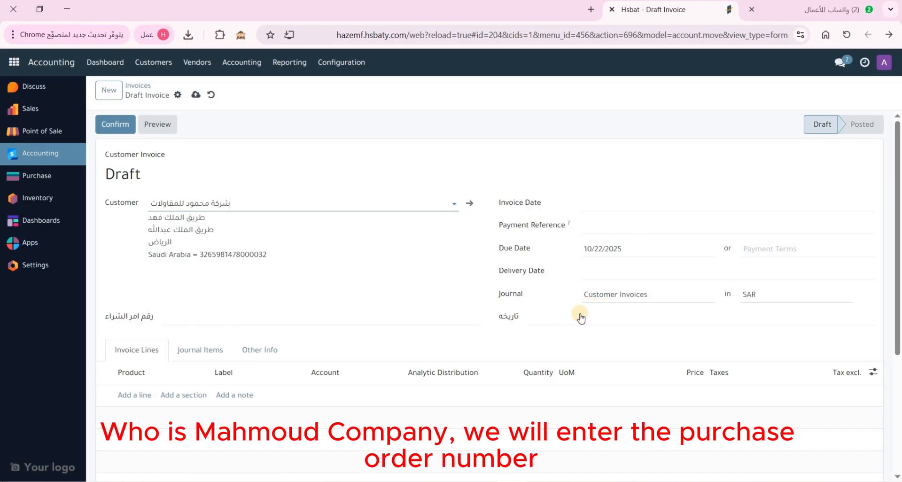
{"action": "left_click", "coordinate": [380, 311]}
{"action": "type", "text": "15"}
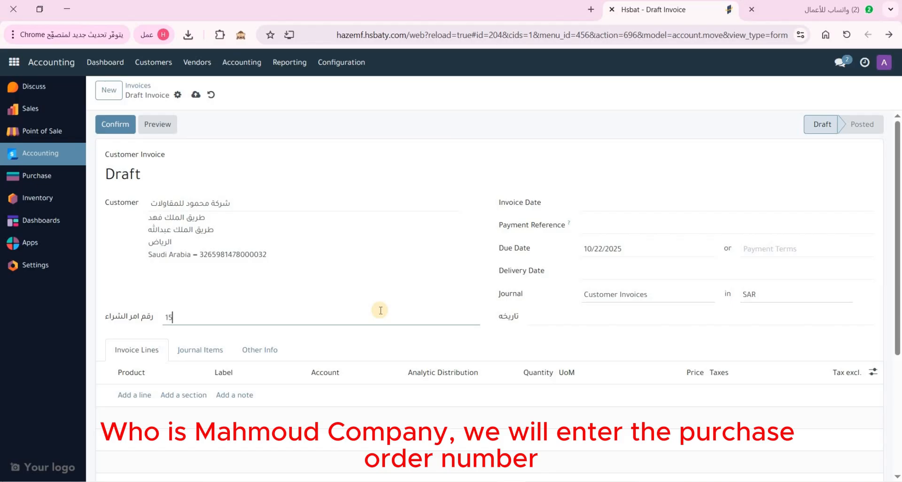
{"action": "type", "text": "1"}
{"action": "left_click", "coordinate": [560, 320]}
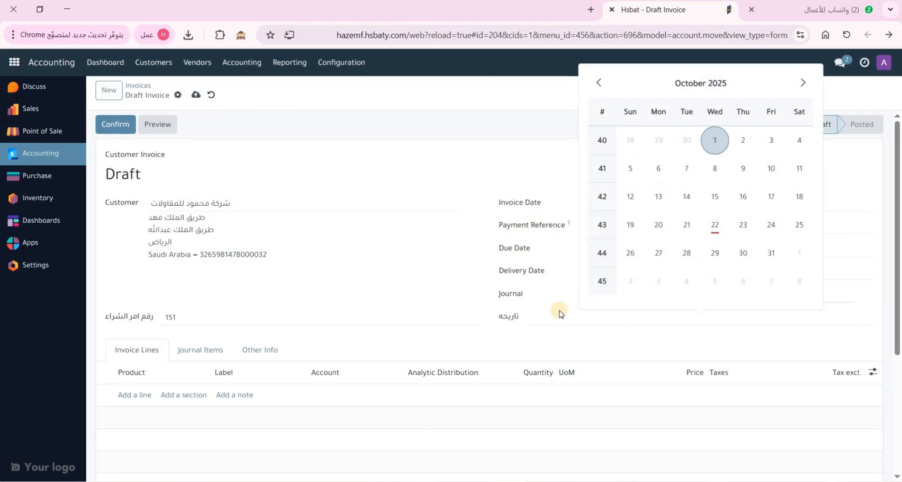
{"action": "scroll", "coordinate": [166, 327], "scroll_direction": "down", "scroll_amount": 1}
{"action": "left_click", "coordinate": [141, 336]}
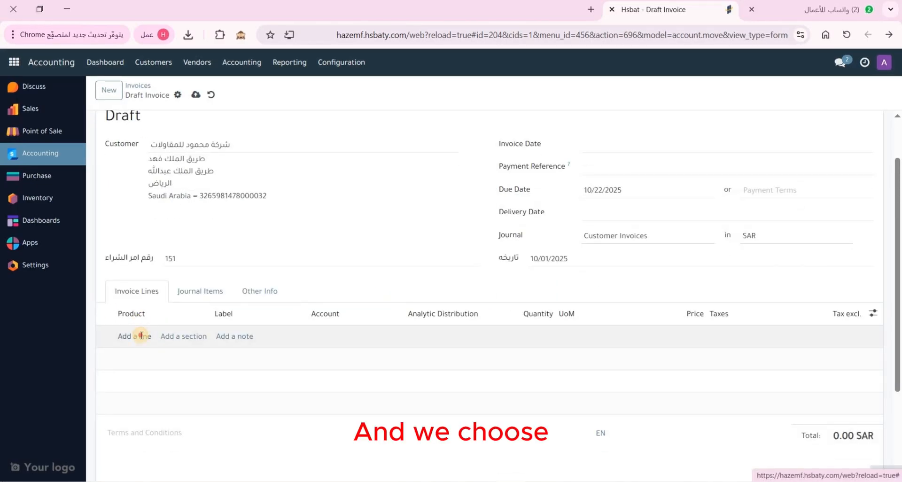
Add a line of 20 اعمال انترلوك interlock work and confirm it as INV/2025/00034
{"action": "left_click", "coordinate": [141, 335]}
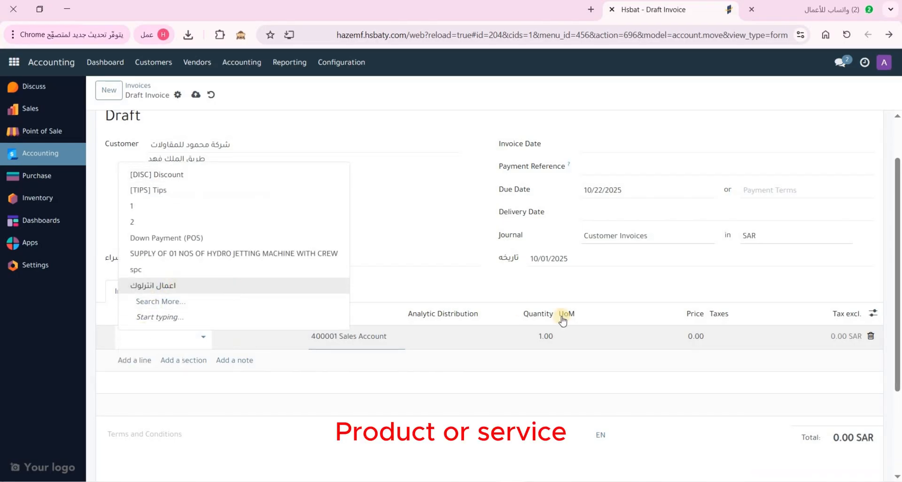
{"action": "left_click", "coordinate": [528, 335]}
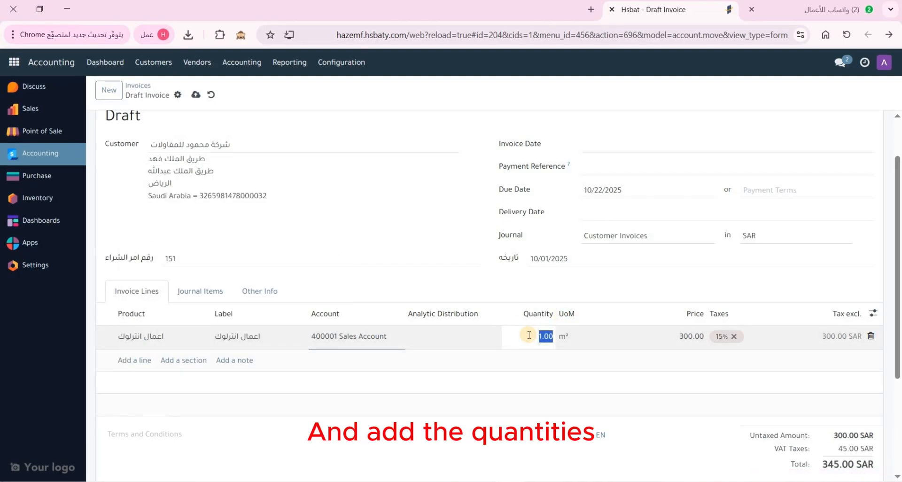
{"action": "type", "text": "20"}
{"action": "left_click", "coordinate": [810, 338]}
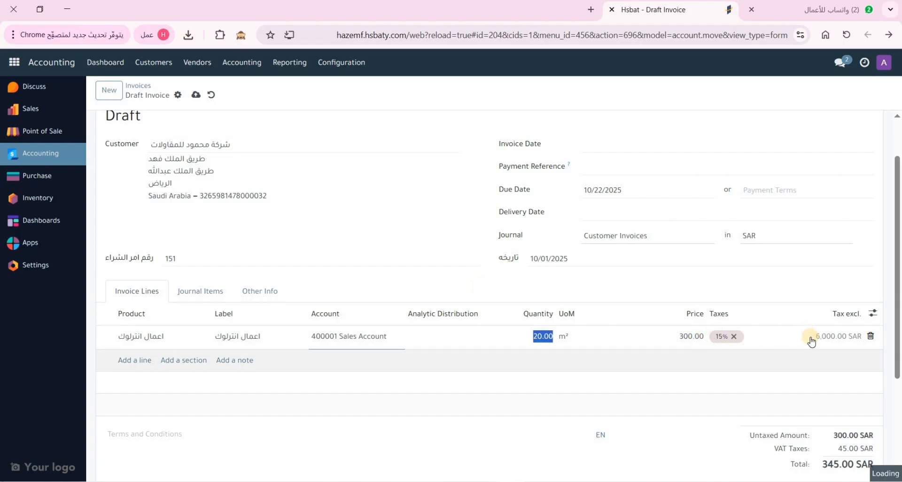
{"action": "scroll", "coordinate": [120, 140], "scroll_direction": "up", "scroll_amount": 2}
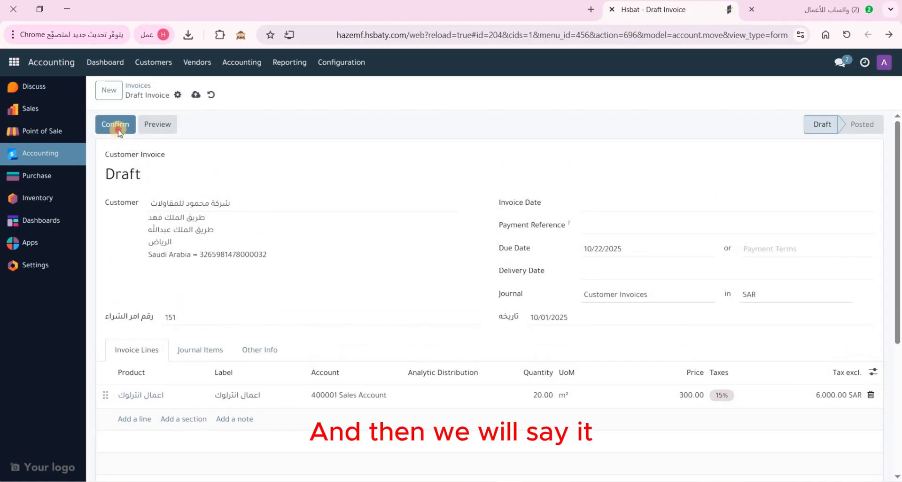
{"action": "left_click", "coordinate": [117, 129]}
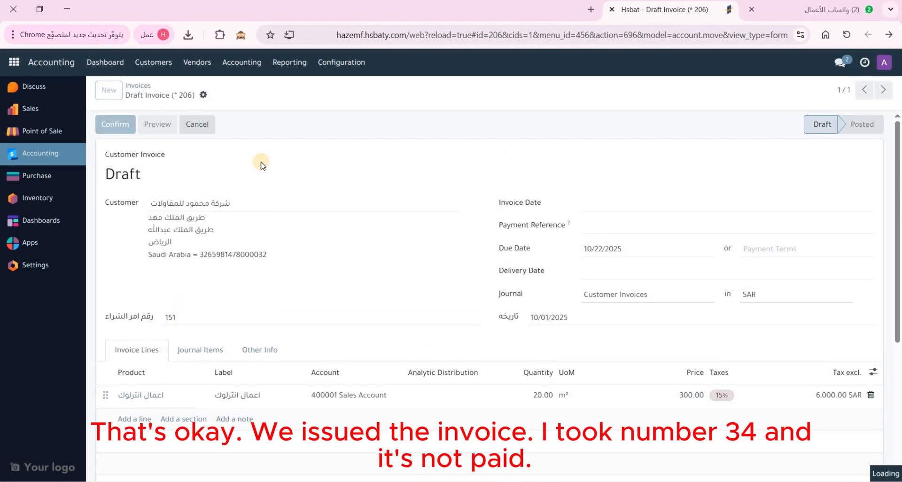
{"action": "left_click_drag", "start_coordinate": [217, 174], "coordinate": [142, 172]}
{"action": "left_click", "coordinate": [110, 161]}
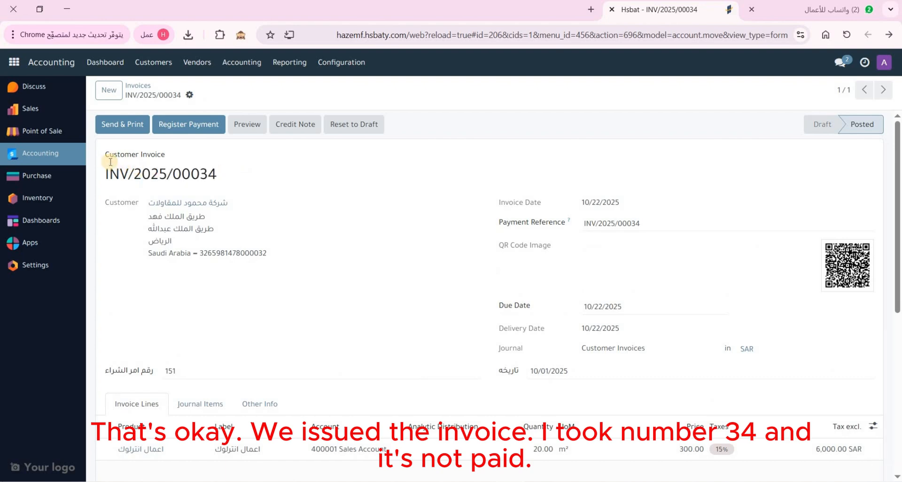
Open INV/2025/00034 and review its 6,900.00 SAR amount due
{"action": "left_click", "coordinate": [137, 86]}
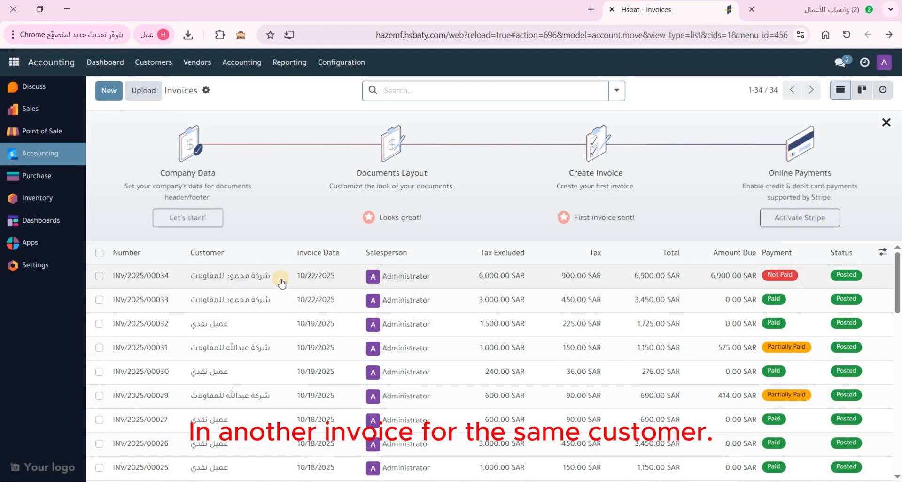
{"action": "left_click", "coordinate": [548, 284]}
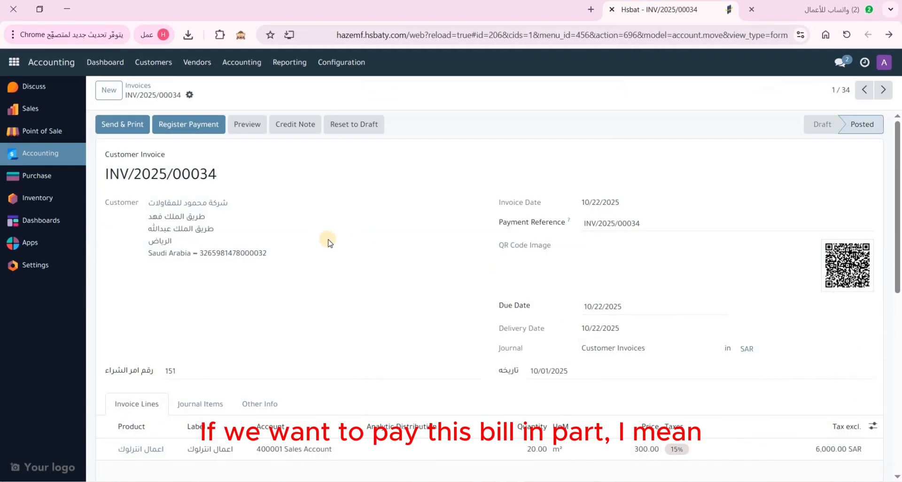
{"action": "scroll", "coordinate": [331, 242], "scroll_direction": "down", "scroll_amount": 8}
{"action": "scroll", "coordinate": [331, 242], "scroll_direction": "up", "scroll_amount": 8}
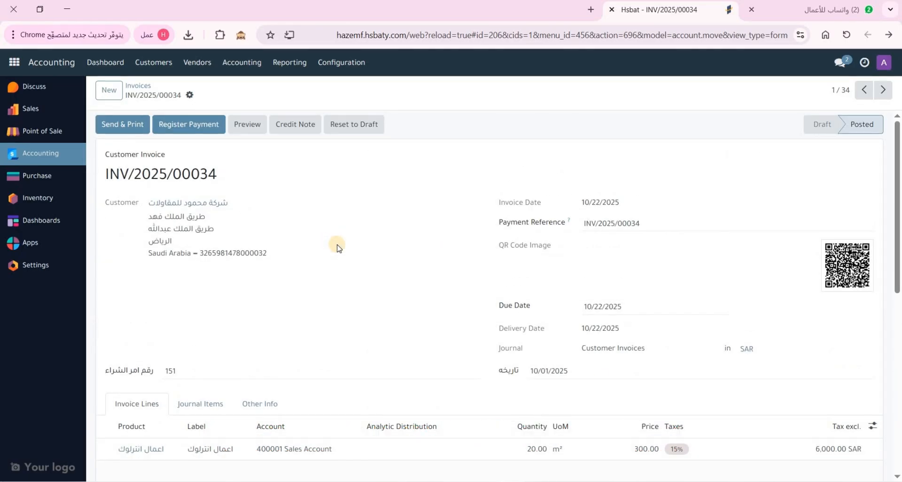
{"action": "scroll", "coordinate": [701, 375], "scroll_direction": "down", "scroll_amount": 5}
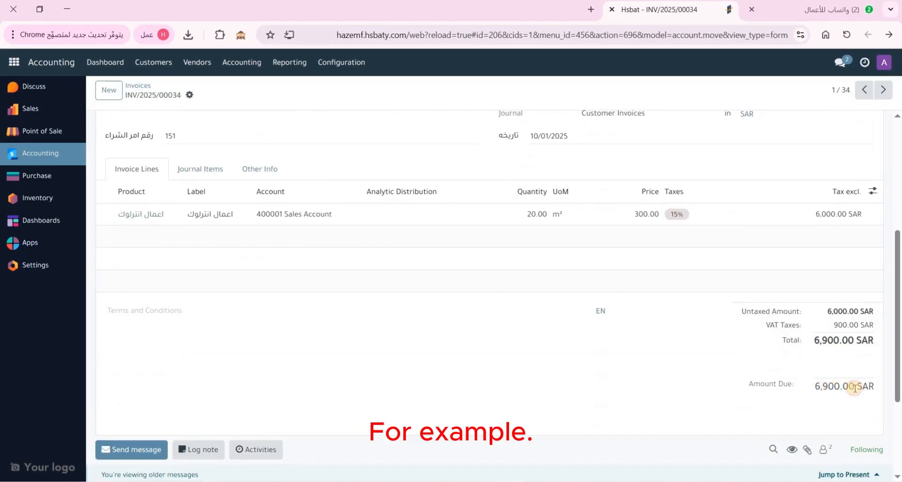
{"action": "double_click", "coordinate": [855, 387]}
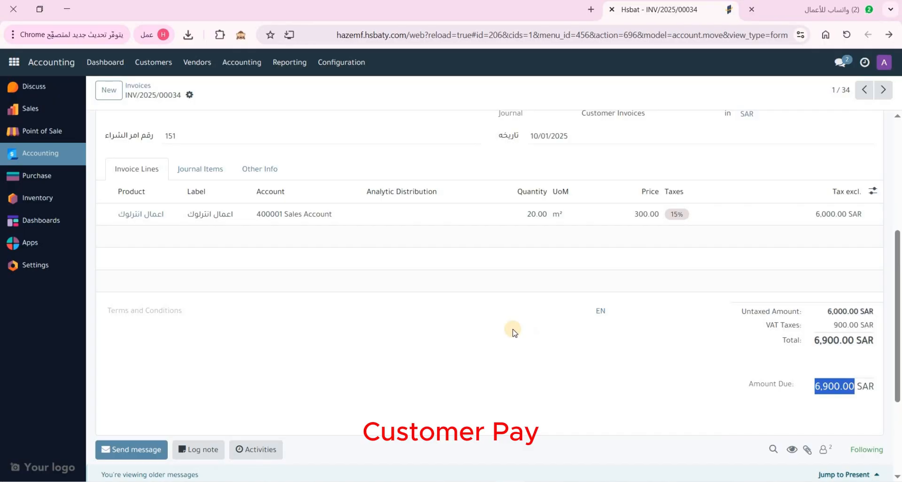
{"action": "scroll", "coordinate": [513, 331], "scroll_direction": "up", "scroll_amount": 5}
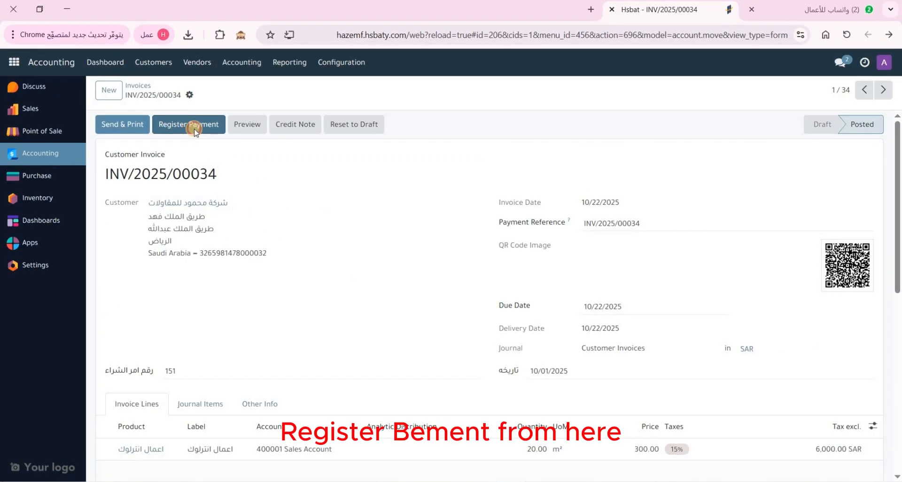
Register a partial 3,000.00 SAR payment dated 10/22/2025, leaving 3,900.00 SAR due
{"action": "left_click", "coordinate": [195, 131]}
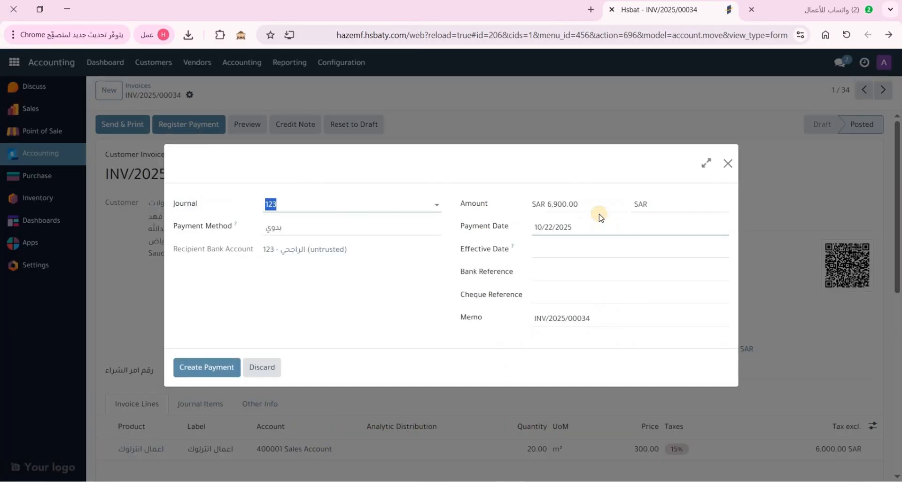
{"action": "left_click", "coordinate": [589, 206]}
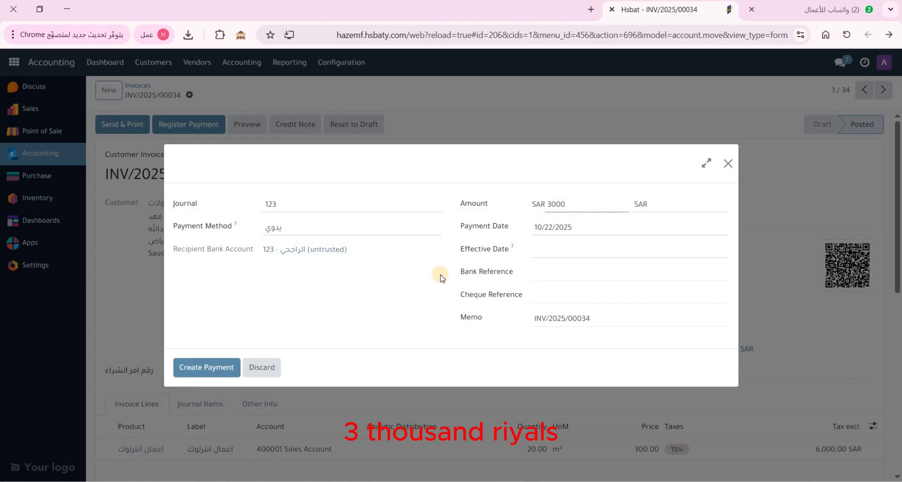
{"action": "left_click", "coordinate": [580, 254]}
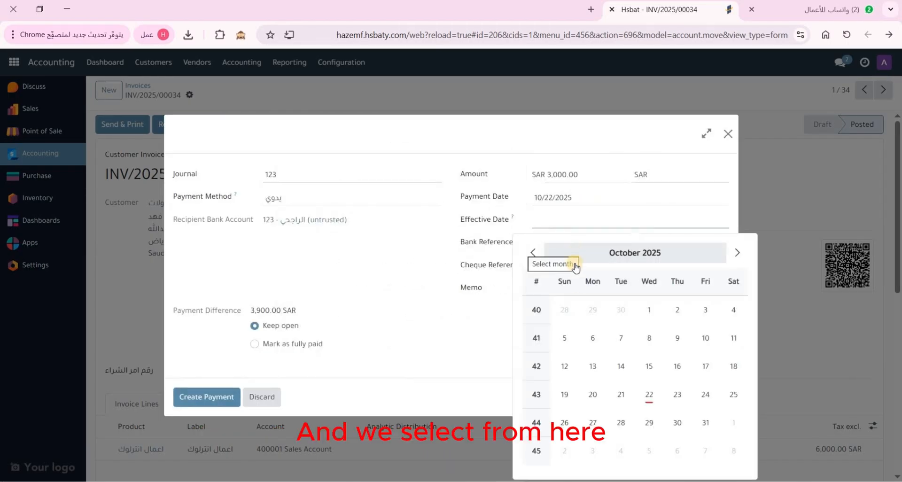
{"action": "left_click", "coordinate": [649, 394]}
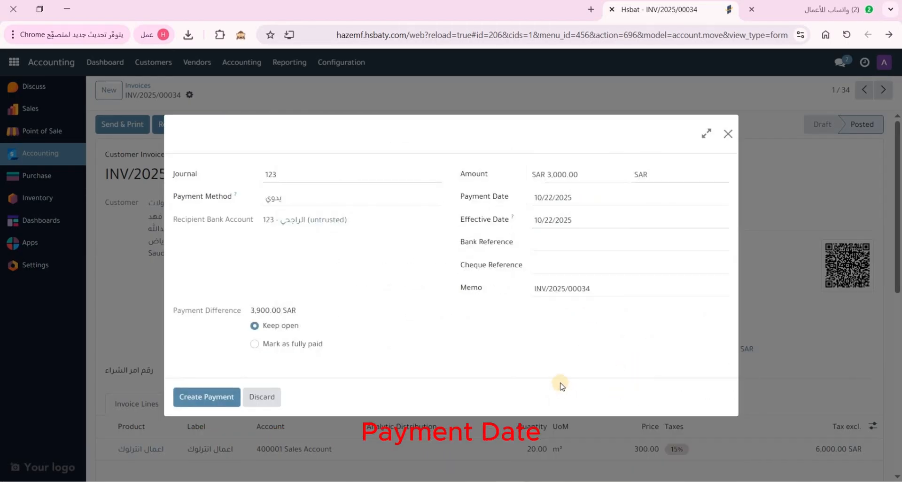
{"action": "left_click", "coordinate": [210, 399]}
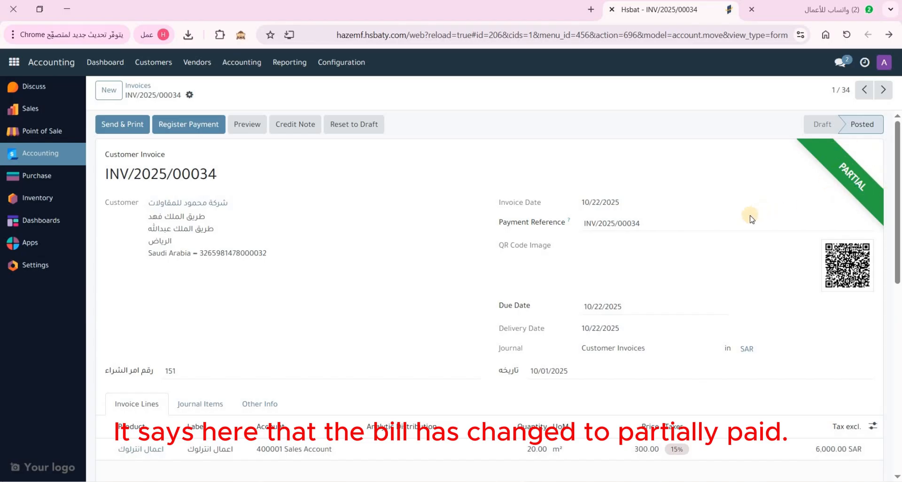
{"action": "scroll", "coordinate": [750, 223], "scroll_direction": "down", "scroll_amount": 9}
{"action": "scroll", "coordinate": [776, 244], "scroll_direction": "up", "scroll_amount": 3}
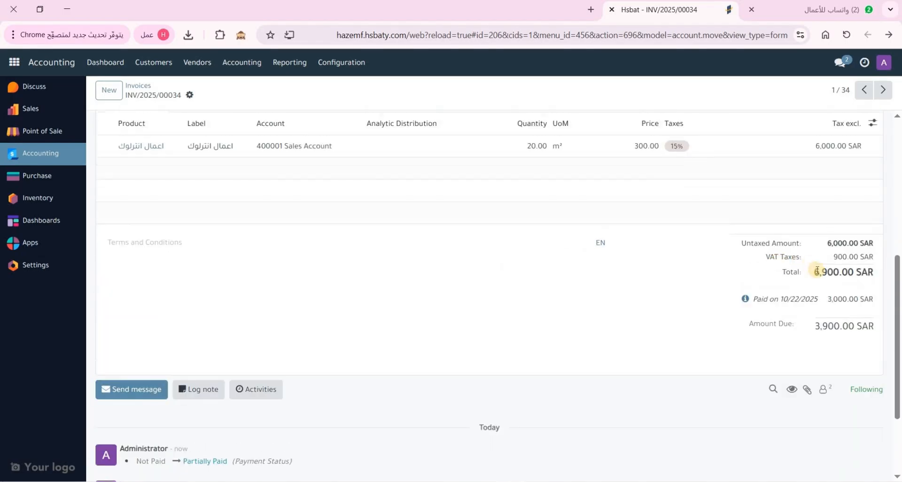
{"action": "left_click_drag", "start_coordinate": [817, 271], "coordinate": [868, 272]}
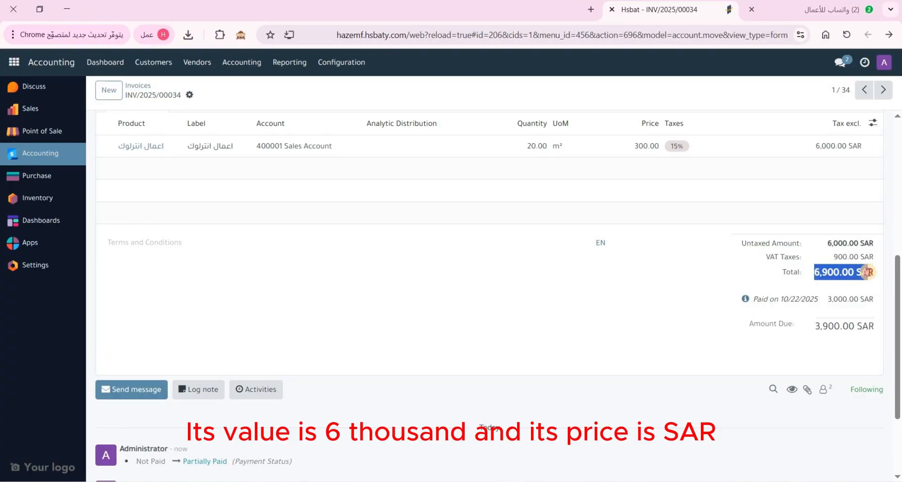
{"action": "left_click_drag", "start_coordinate": [829, 298], "coordinate": [765, 323]}
{"action": "scroll", "coordinate": [630, 312], "scroll_direction": "up", "scroll_amount": 10}
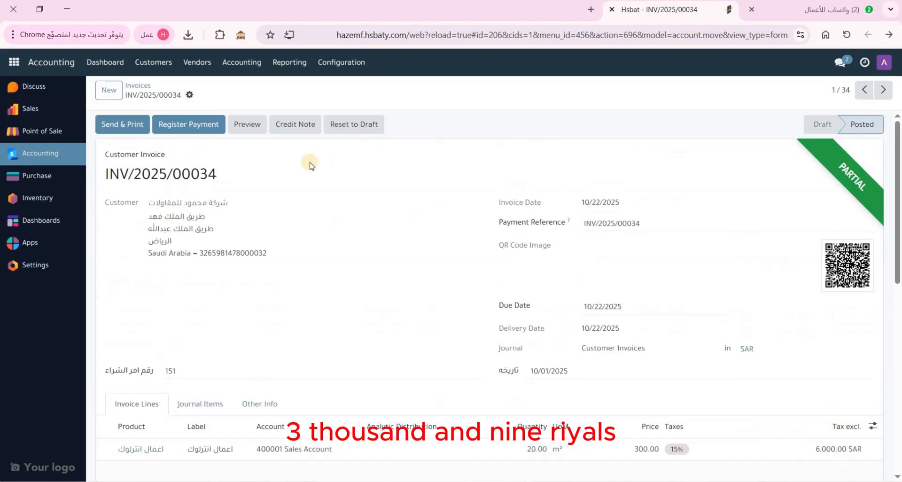
Register a further 900 SAR payment on INV/2025/00034, effective October 22, 2025
{"action": "left_click", "coordinate": [137, 91]}
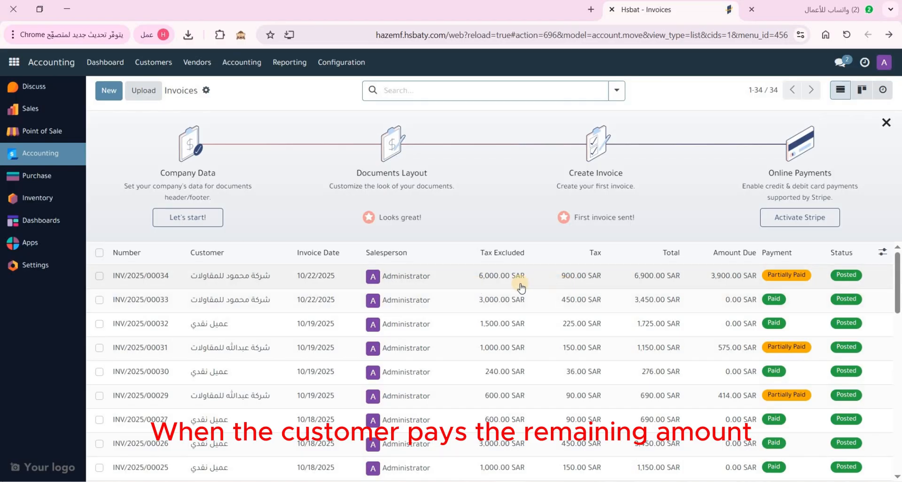
{"action": "left_click", "coordinate": [441, 282]}
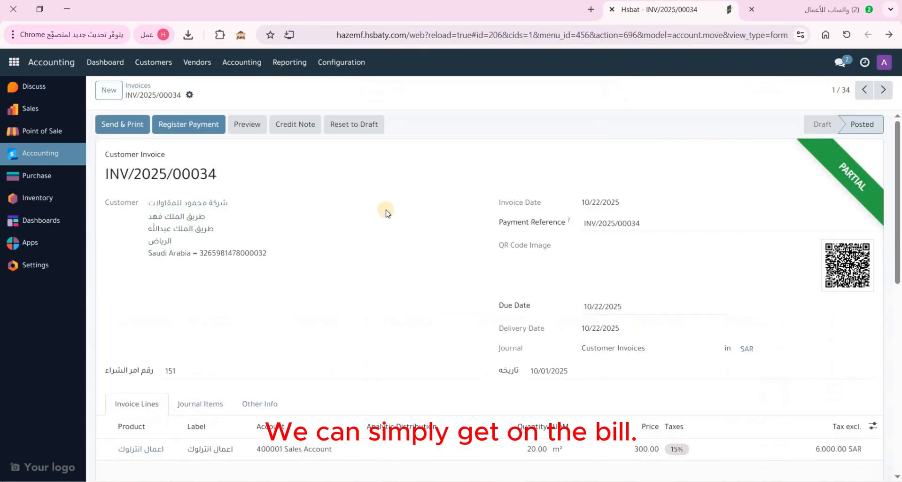
{"action": "left_click", "coordinate": [177, 124]}
{"action": "left_click", "coordinate": [585, 198]}
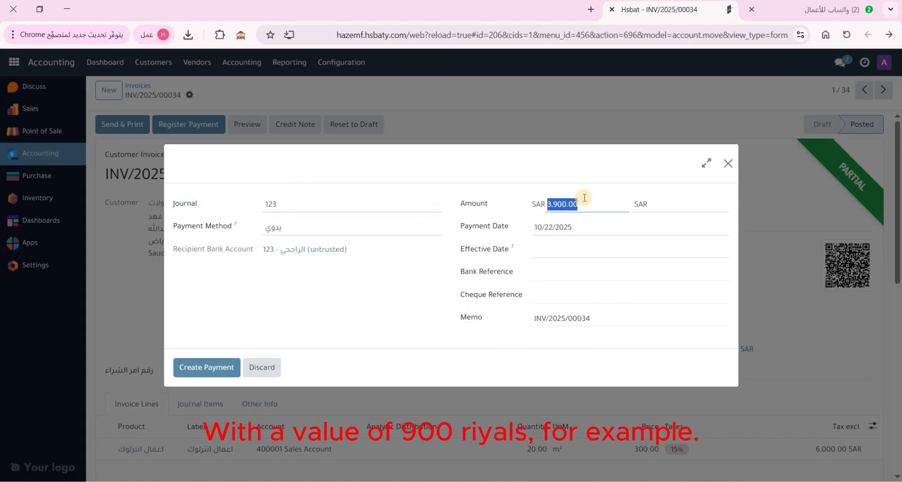
{"action": "type", "text": "900"}
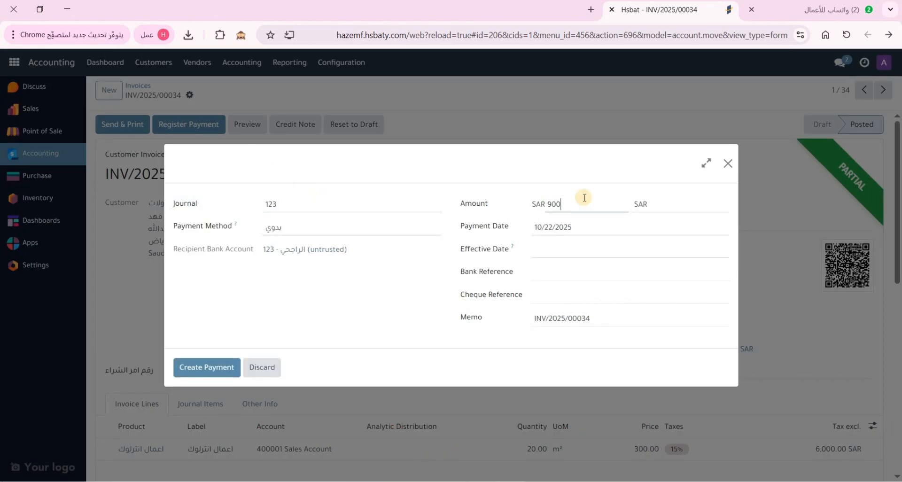
{"action": "left_click", "coordinate": [567, 254]}
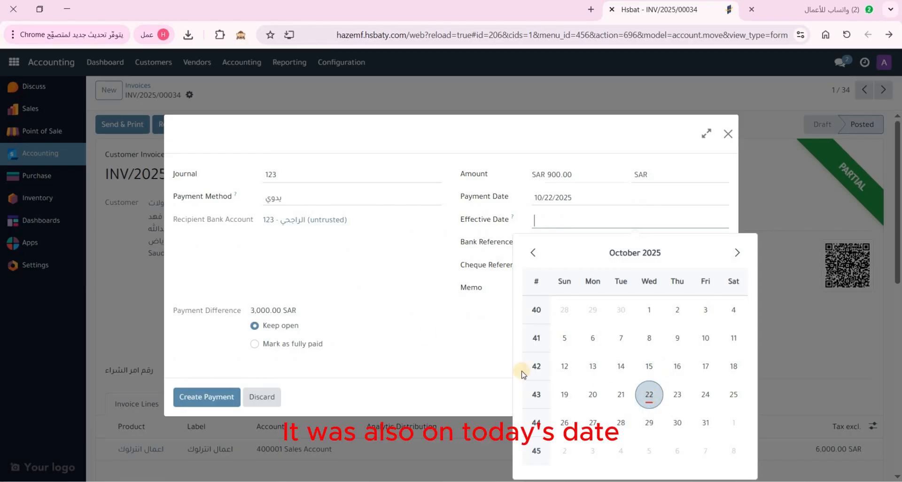
{"action": "left_click", "coordinate": [649, 394]}
{"action": "left_click", "coordinate": [207, 397]}
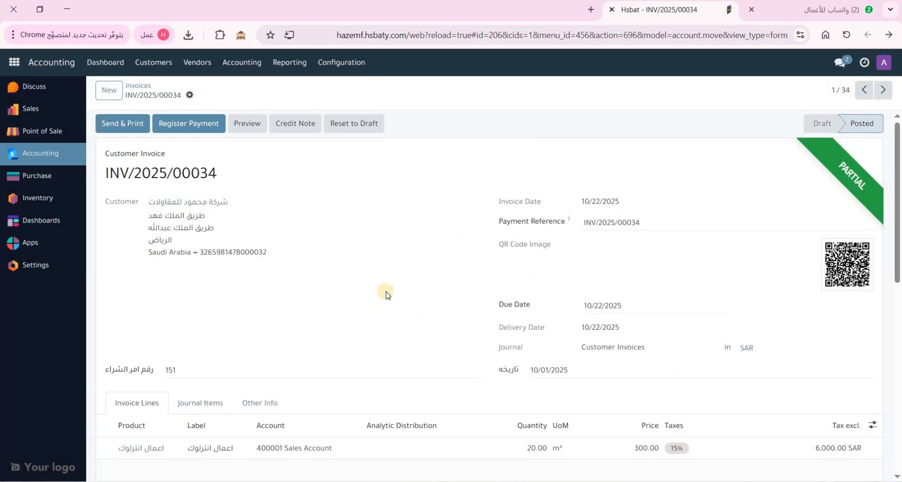
Check the invoice totals now show 3,000.00 SAR still due
{"action": "scroll", "coordinate": [544, 246], "scroll_direction": "down", "scroll_amount": 10}
{"action": "scroll", "coordinate": [811, 304], "scroll_direction": "up", "scroll_amount": 1}
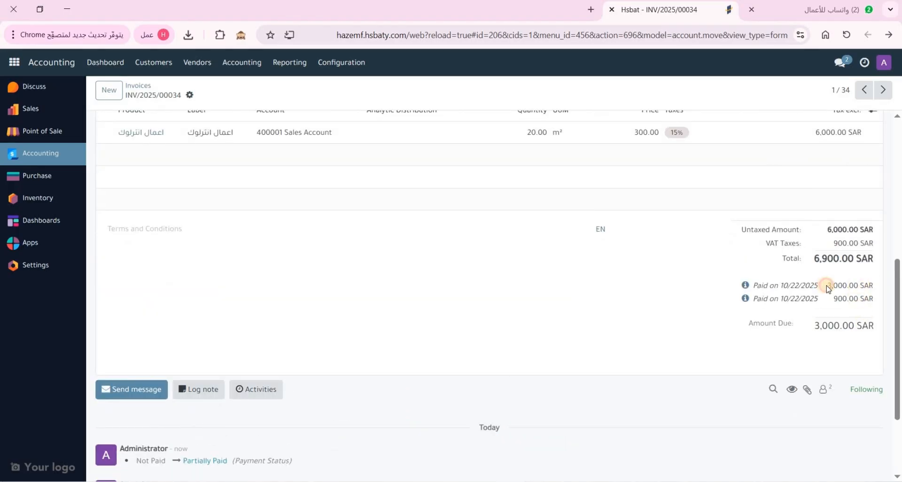
{"action": "left_click_drag", "start_coordinate": [827, 286], "coordinate": [860, 286]}
{"action": "left_click_drag", "start_coordinate": [864, 300], "coordinate": [761, 335]}
{"action": "scroll", "coordinate": [646, 325], "scroll_direction": "up", "scroll_amount": 5}
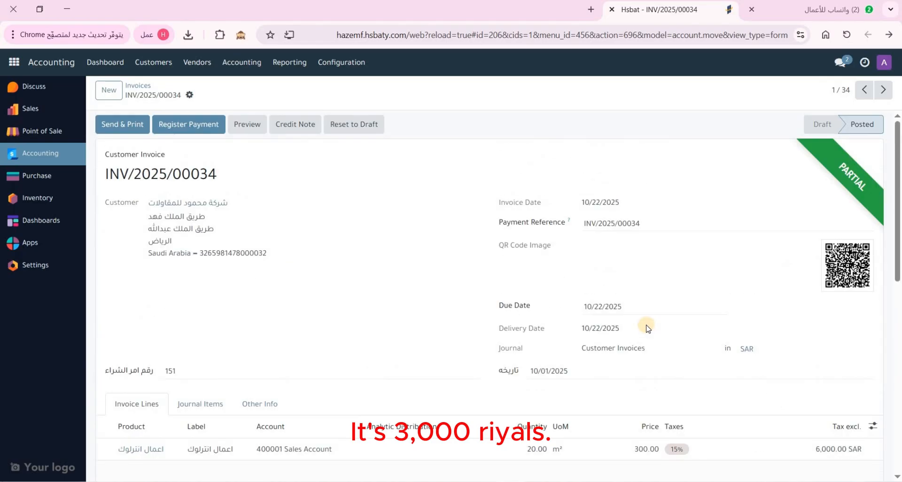
Print INV/2025/00034 in the PSS Invoice layout
{"action": "left_click", "coordinate": [189, 95]}
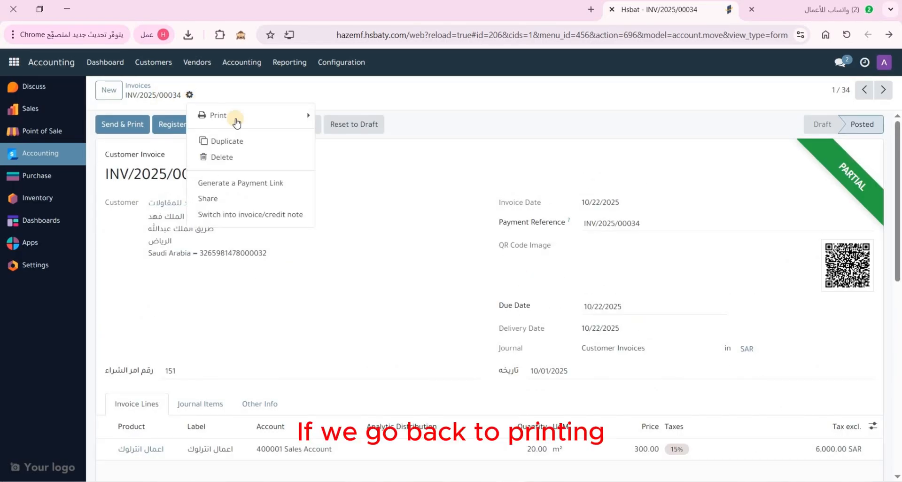
{"action": "left_click", "coordinate": [220, 115]}
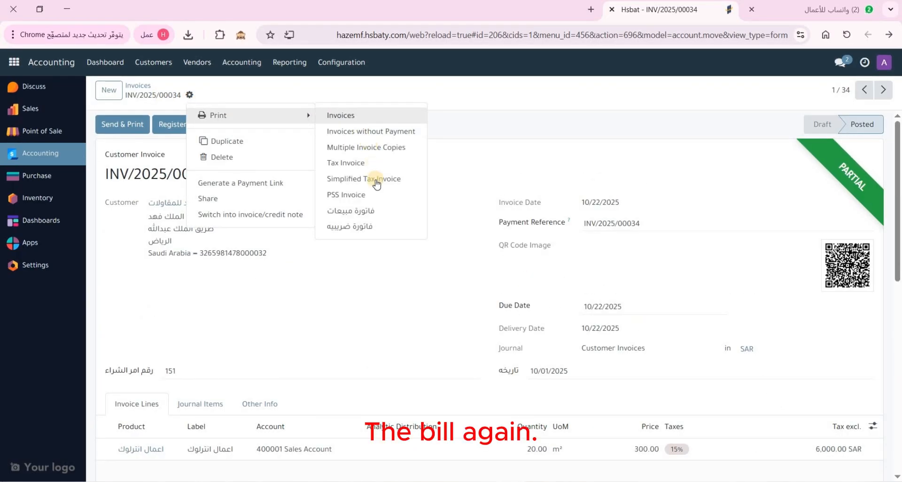
{"action": "left_click", "coordinate": [373, 195]}
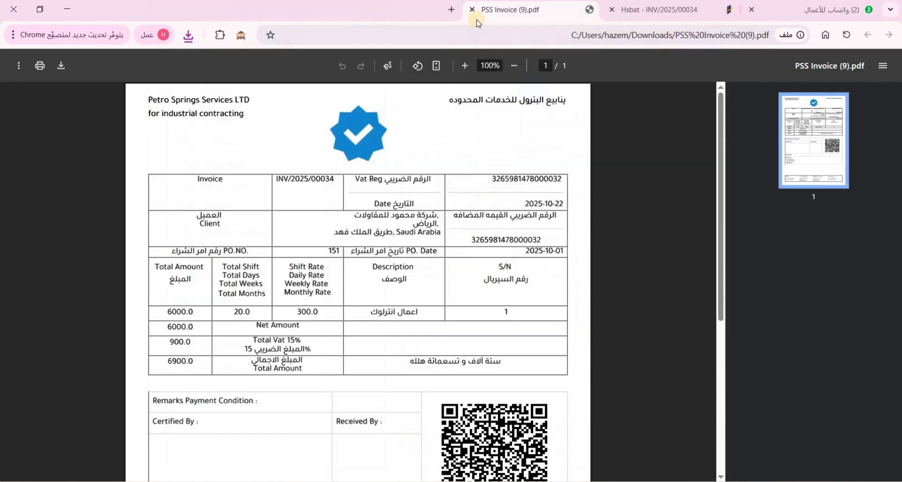
Close the PSS Invoice PDF and print the standard invoice as INV_2025_00034.pdf
{"action": "left_click", "coordinate": [475, 10]}
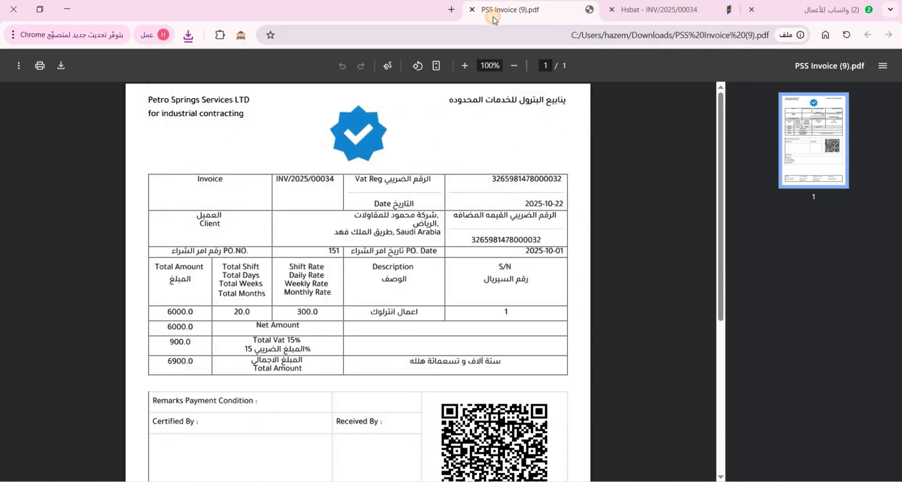
{"action": "left_click", "coordinate": [191, 102]}
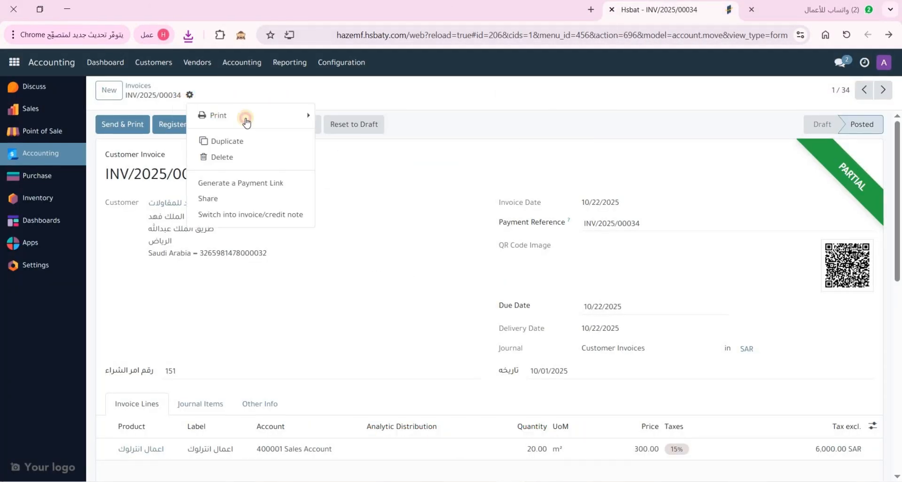
{"action": "mouse_move", "coordinate": [245, 115]}
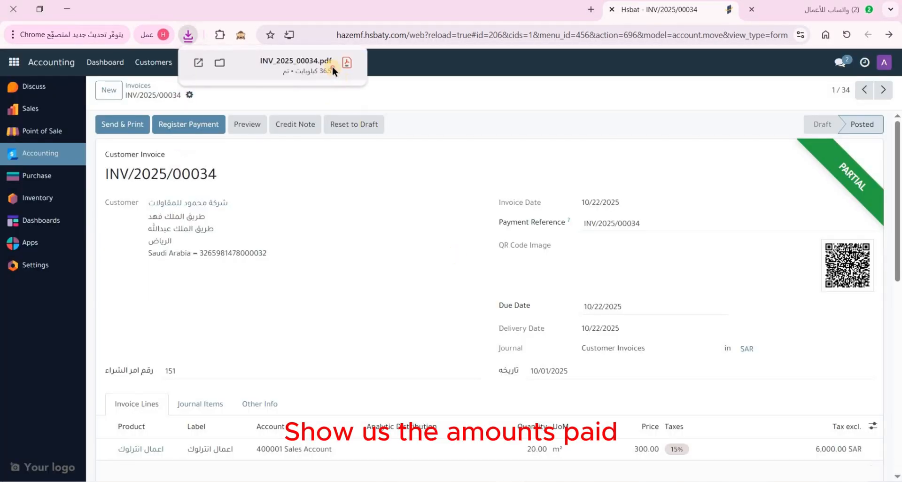
{"action": "left_click", "coordinate": [334, 65]}
{"action": "left_click", "coordinate": [734, 11]}
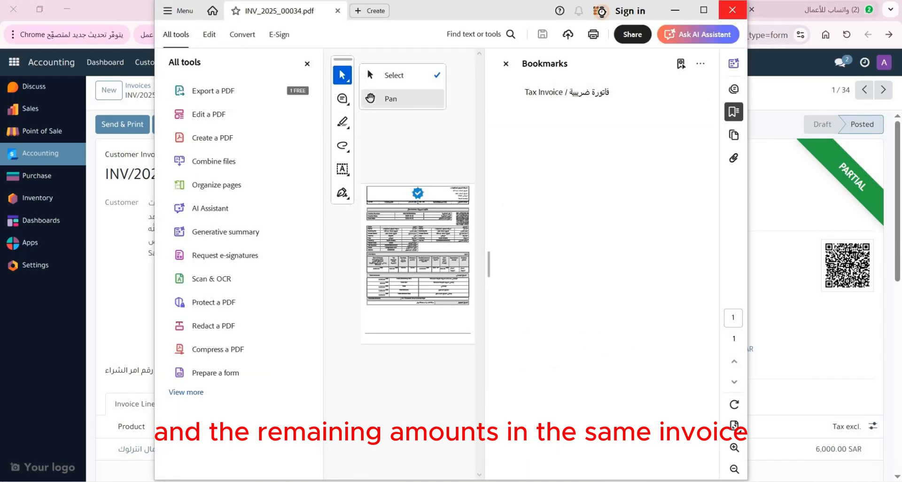
Open INV_2025_00034.pdf in the browser and confirm 3,900.00 SAR paid, 3,000.00 SAR due
{"action": "left_click", "coordinate": [188, 35]}
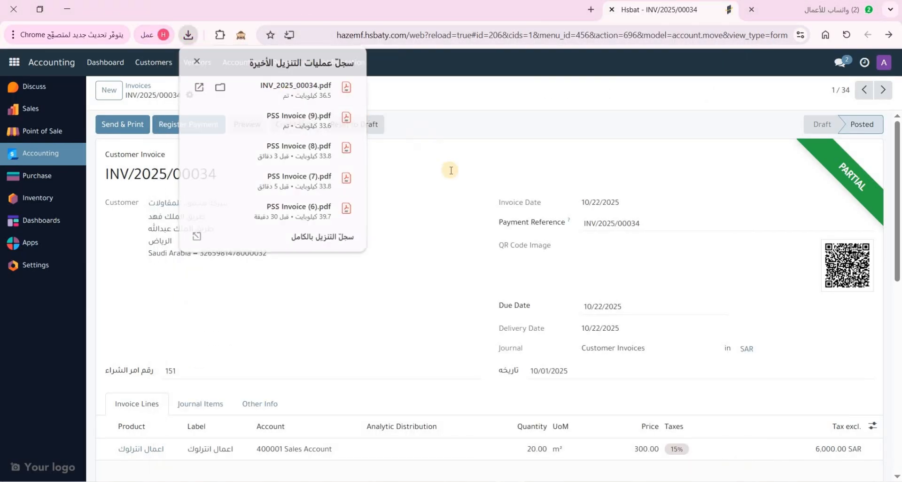
{"action": "left_click", "coordinate": [235, 89]}
{"action": "scroll", "coordinate": [161, 306], "scroll_direction": "down", "scroll_amount": 5}
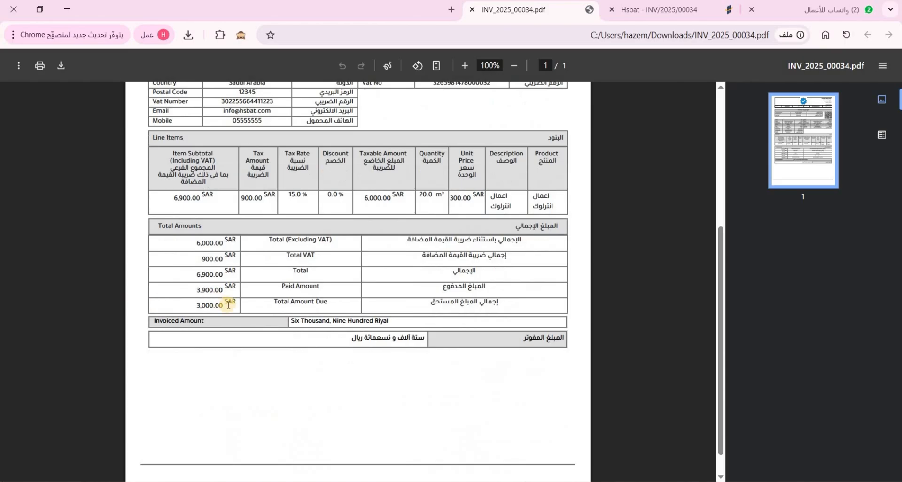
{"action": "left_click_drag", "start_coordinate": [187, 304], "coordinate": [224, 275]}
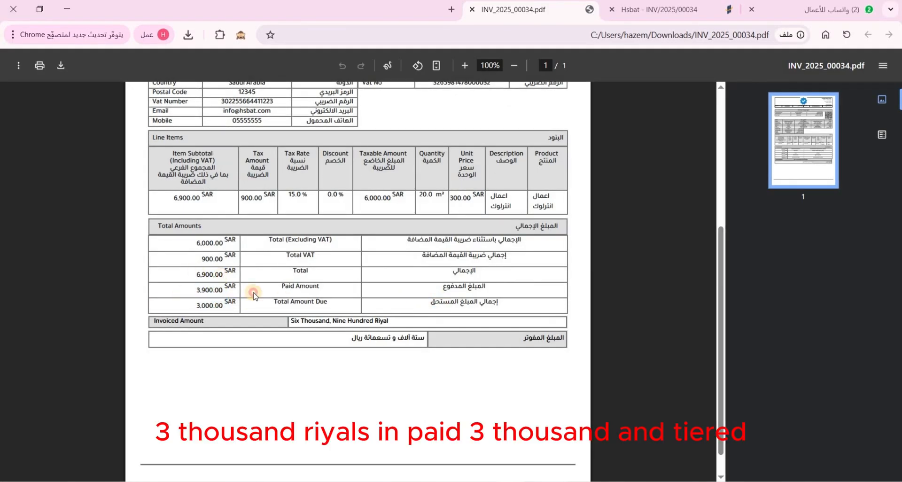
{"action": "scroll", "coordinate": [386, 310], "scroll_direction": "up", "scroll_amount": 4}
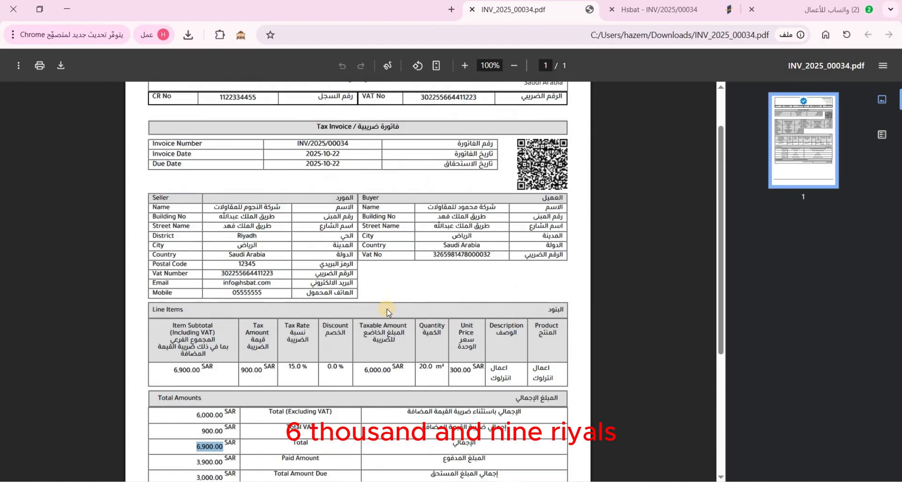
{"action": "scroll", "coordinate": [476, 105], "scroll_direction": "up", "scroll_amount": 2}
Close the invoice PDF and review INV/2025/00034, still owing 3,000.00 SAR of 6,900.00 SAR
{"action": "left_click", "coordinate": [472, 11]}
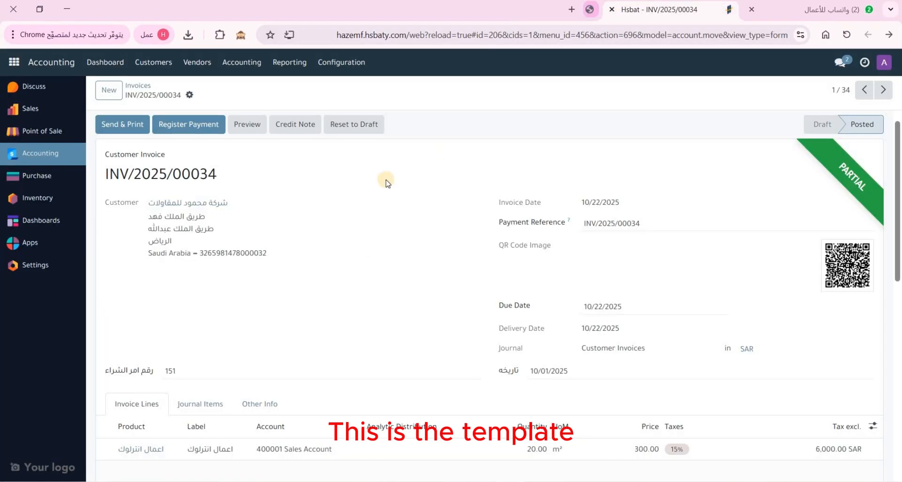
{"action": "left_click", "coordinate": [191, 95]}
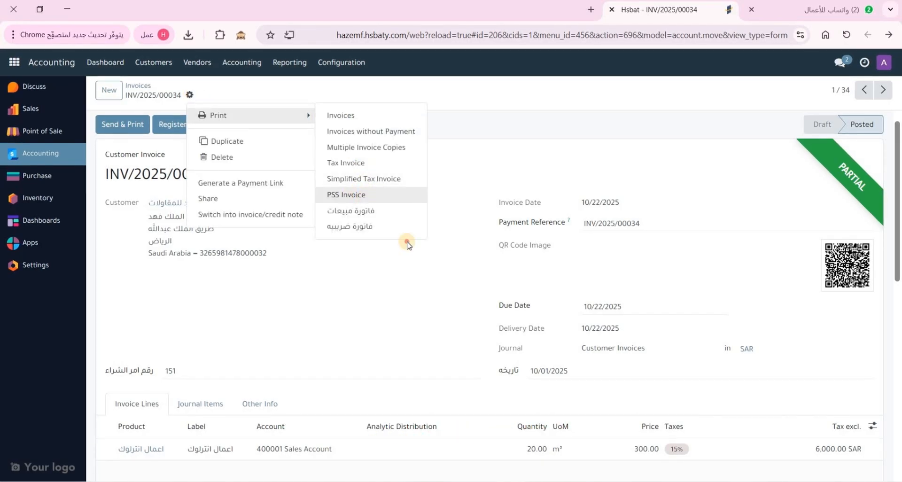
{"action": "left_click", "coordinate": [427, 287]}
{"action": "scroll", "coordinate": [427, 286], "scroll_direction": "down", "scroll_amount": 6}
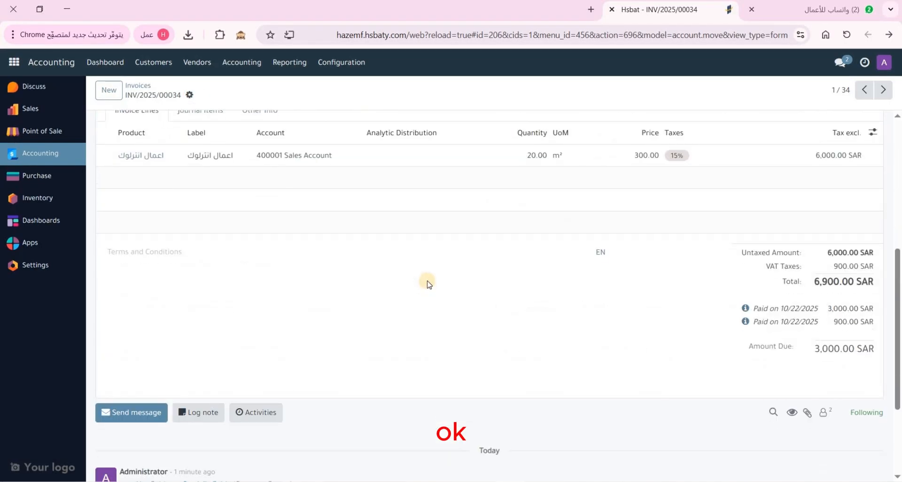
{"action": "scroll", "coordinate": [427, 280], "scroll_direction": "up", "scroll_amount": 6}
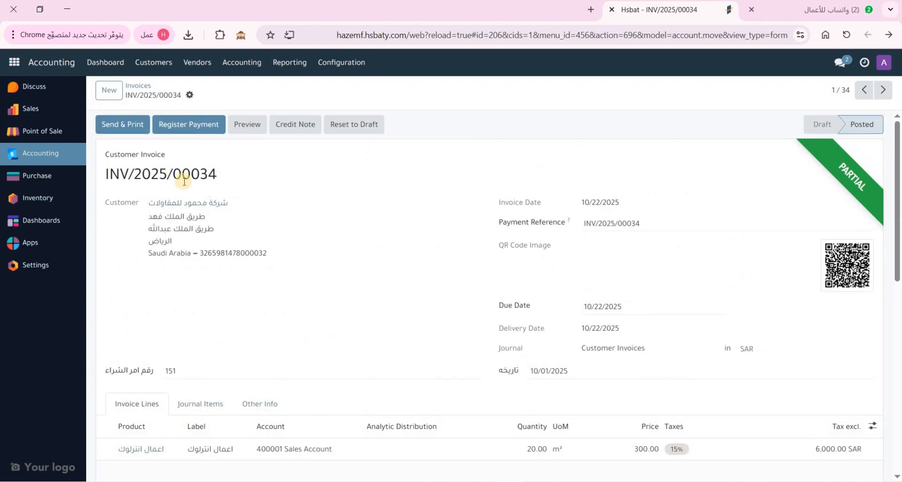
{"action": "scroll", "coordinate": [188, 186], "scroll_direction": "down", "scroll_amount": 4}
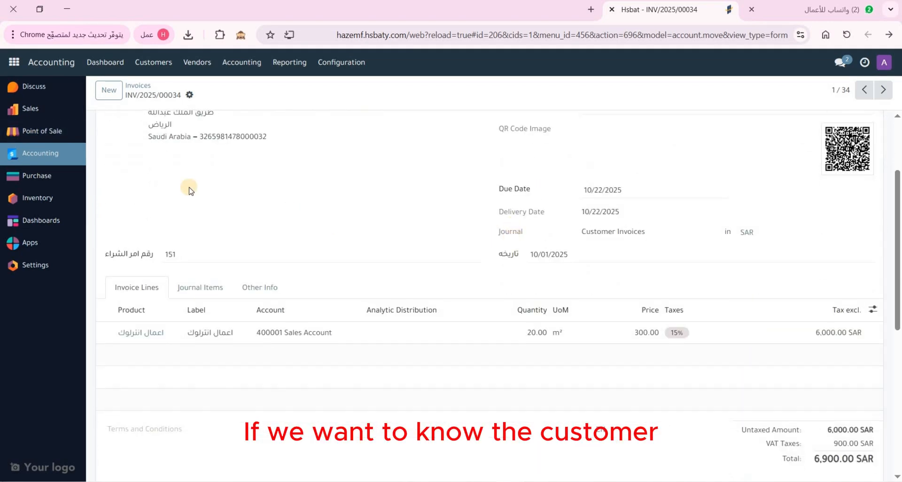
{"action": "scroll", "coordinate": [235, 204], "scroll_direction": "up", "scroll_amount": 4}
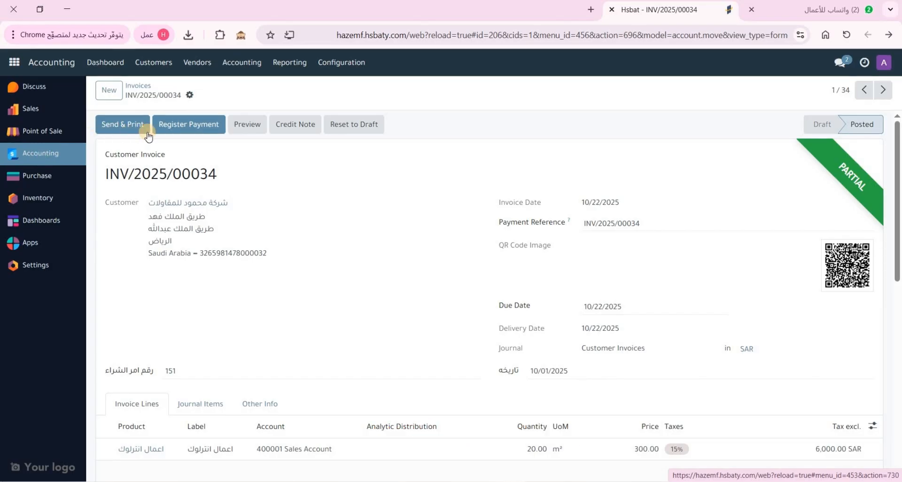
Open the Partner Ledger report from the accounting reports list
{"action": "left_click", "coordinate": [291, 66]}
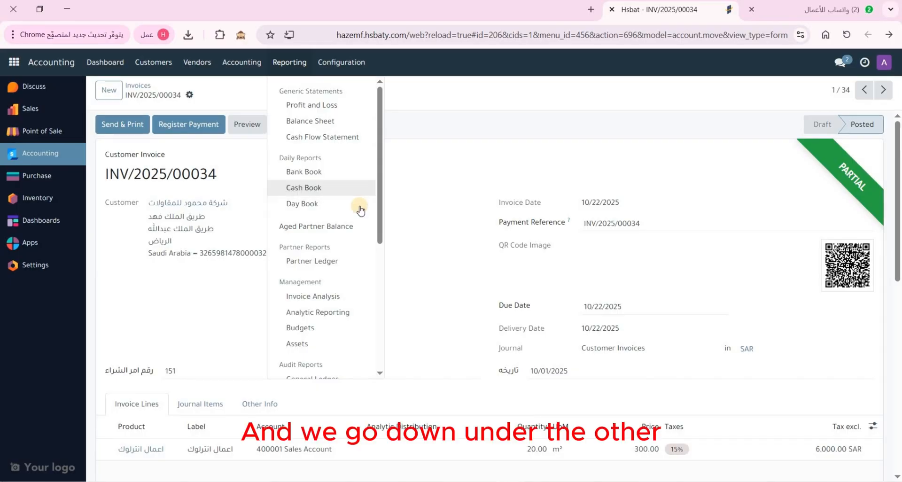
{"action": "scroll", "coordinate": [360, 211], "scroll_direction": "down", "scroll_amount": 3}
{"action": "scroll", "coordinate": [361, 210], "scroll_direction": "down", "scroll_amount": 3}
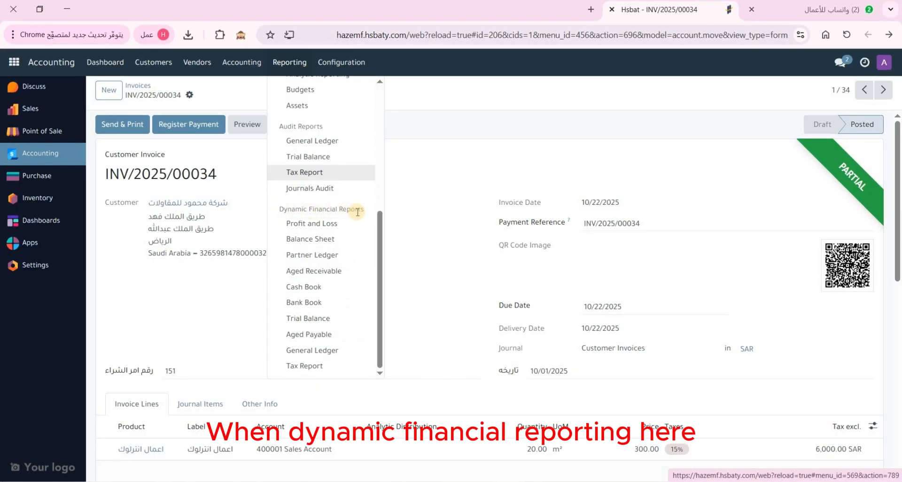
{"action": "triple_click", "coordinate": [277, 214]}
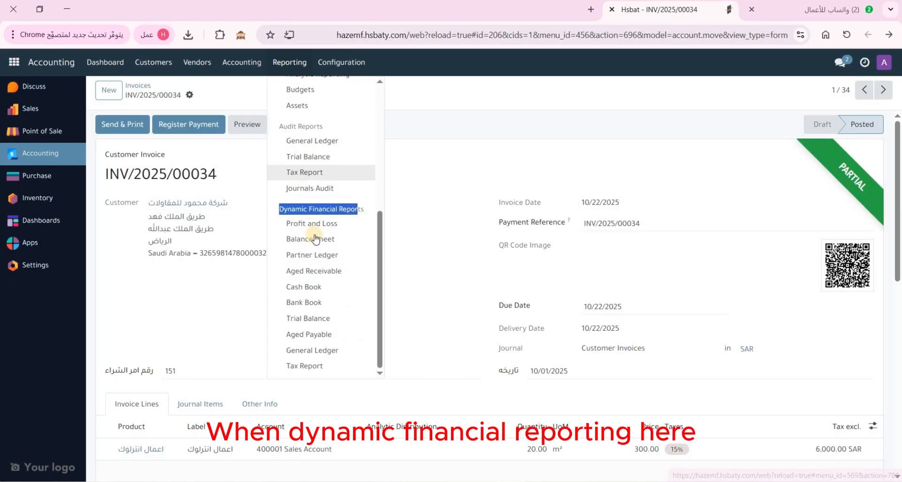
{"action": "left_click", "coordinate": [341, 260]}
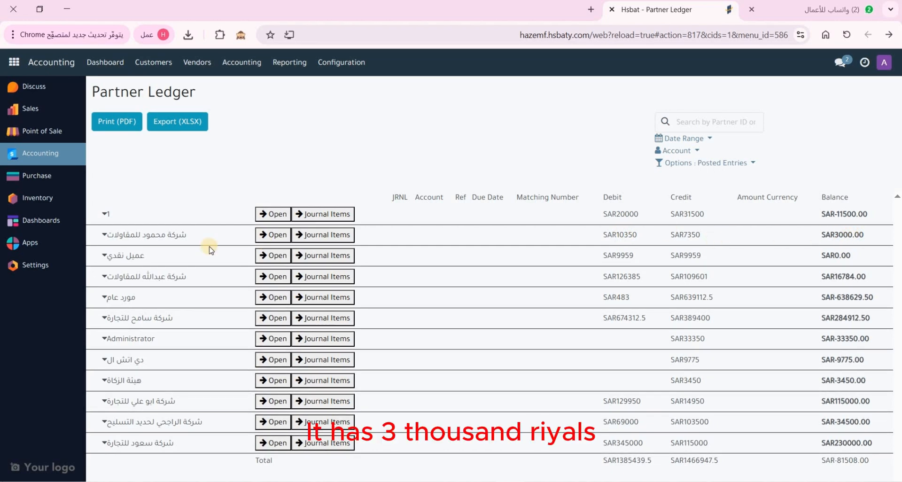
Filter the ledger by 'محمو' and expand شركة محمود للمقاولات to show its five lines
{"action": "left_click", "coordinate": [103, 235]}
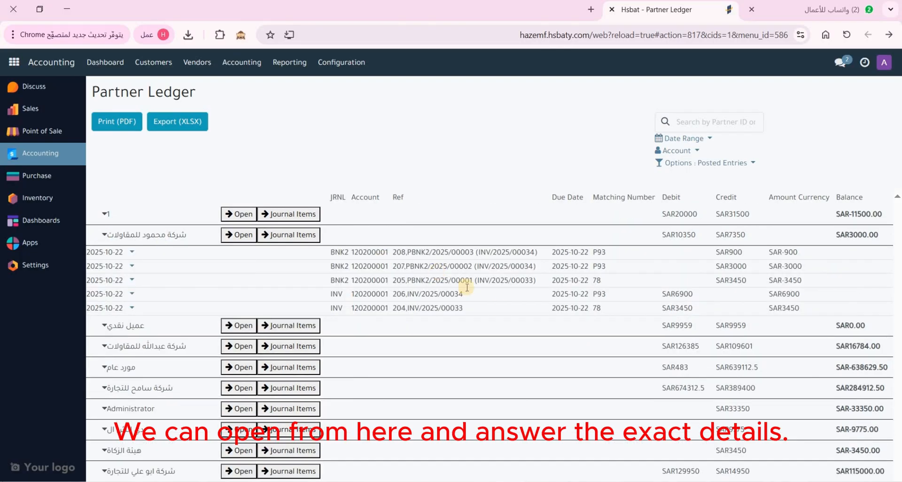
{"action": "left_click", "coordinate": [104, 234]}
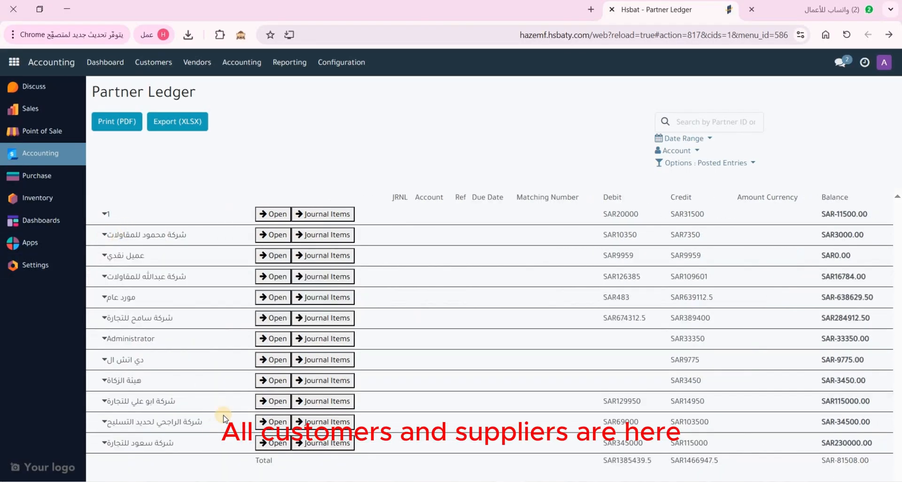
{"action": "left_click", "coordinate": [708, 123]}
{"action": "type", "text": "محمو"}
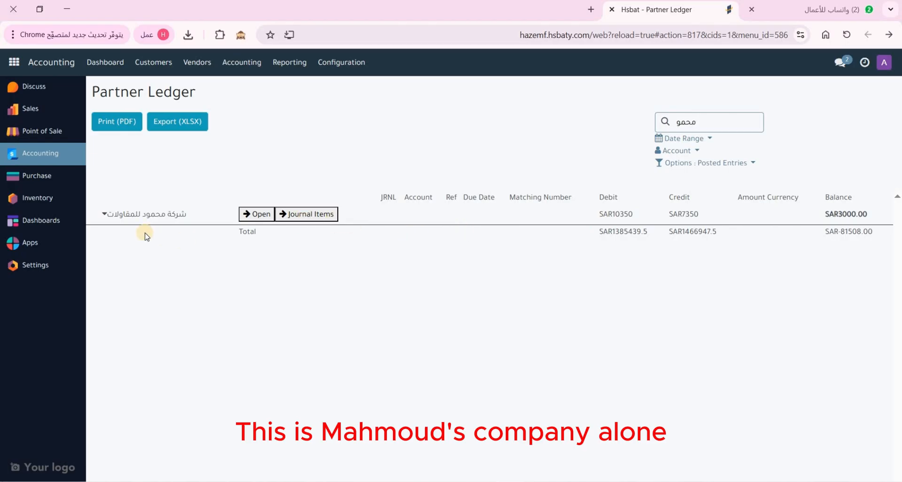
{"action": "left_click", "coordinate": [120, 216]}
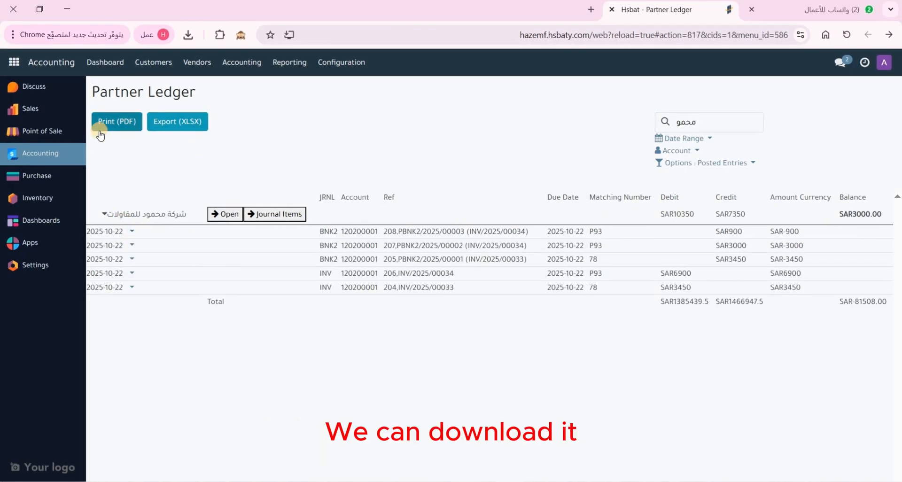
{"action": "left_click", "coordinate": [348, 141]}
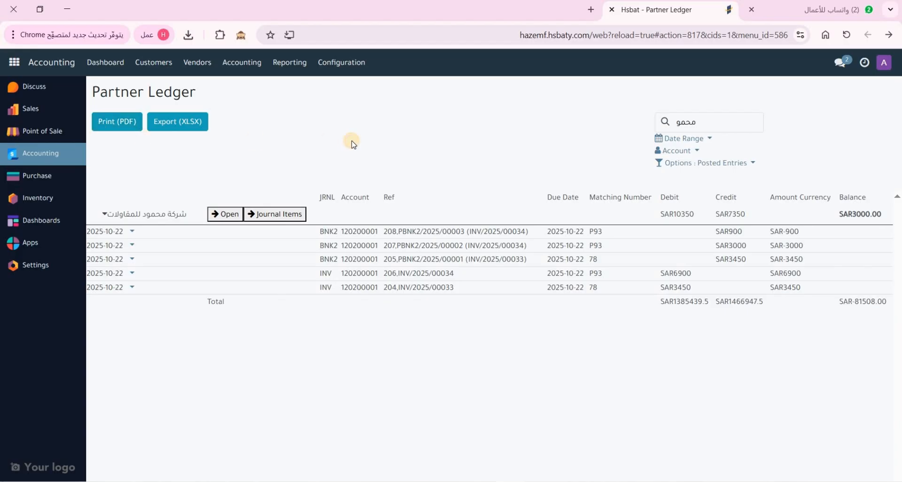
Open the customer invoices list and select its 1,126,298.70 SAR Tax Excluded total
{"action": "left_click", "coordinate": [157, 64]}
{"action": "left_click", "coordinate": [162, 89]}
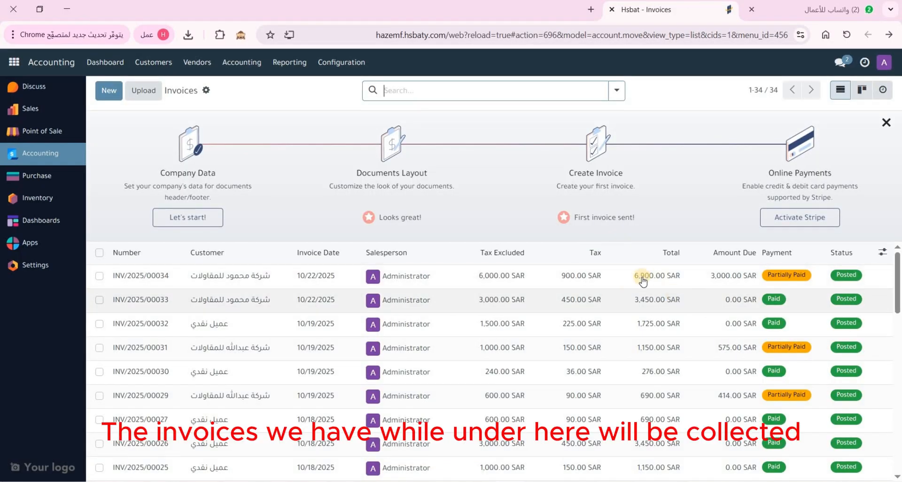
{"action": "scroll", "coordinate": [618, 335], "scroll_direction": "down", "scroll_amount": 14}
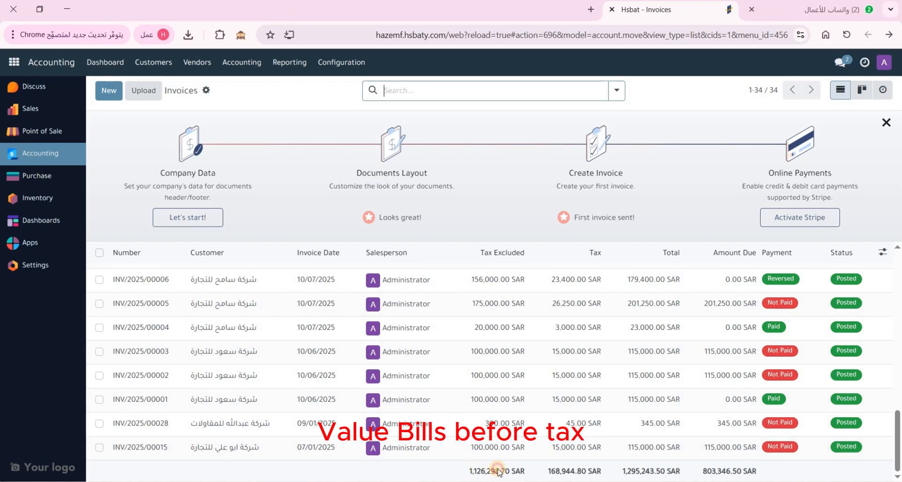
{"action": "triple_click", "coordinate": [517, 471]}
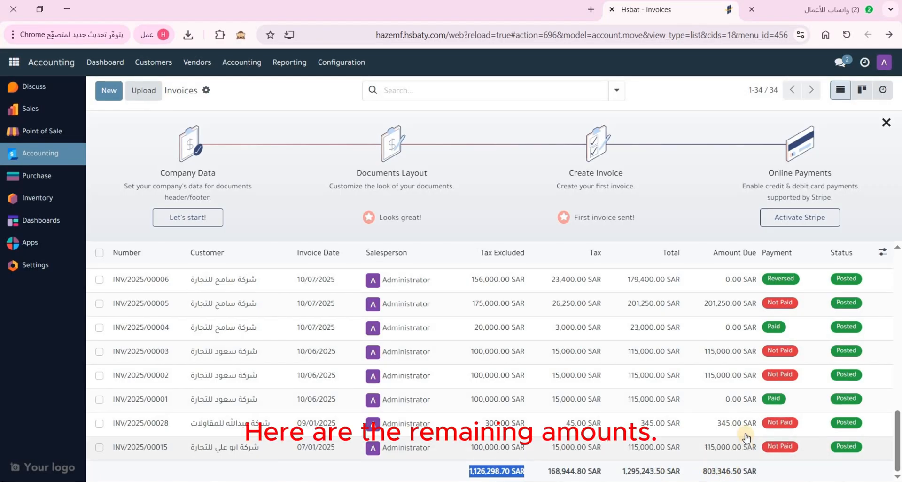
{"action": "scroll", "coordinate": [746, 447], "scroll_direction": "up", "scroll_amount": 10}
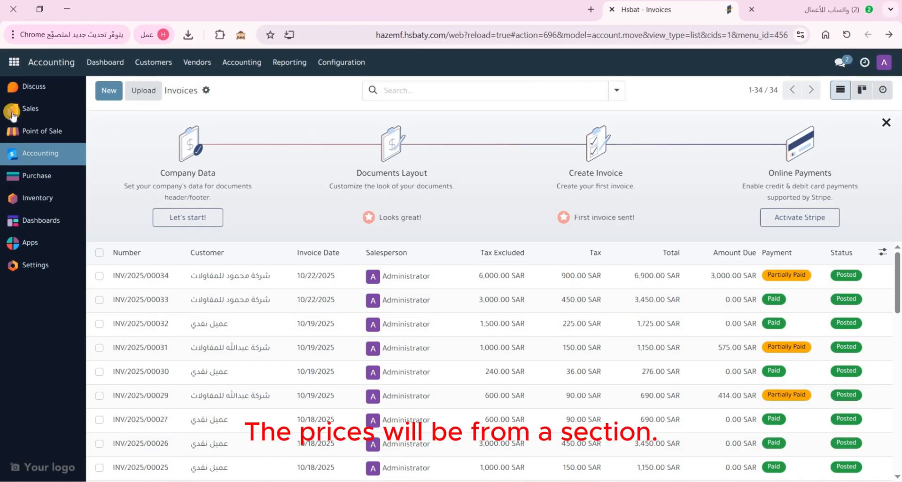
Start a new sales quotation and type 'شركة الرضا للتجارة' as its customer name
{"action": "left_click", "coordinate": [43, 111]}
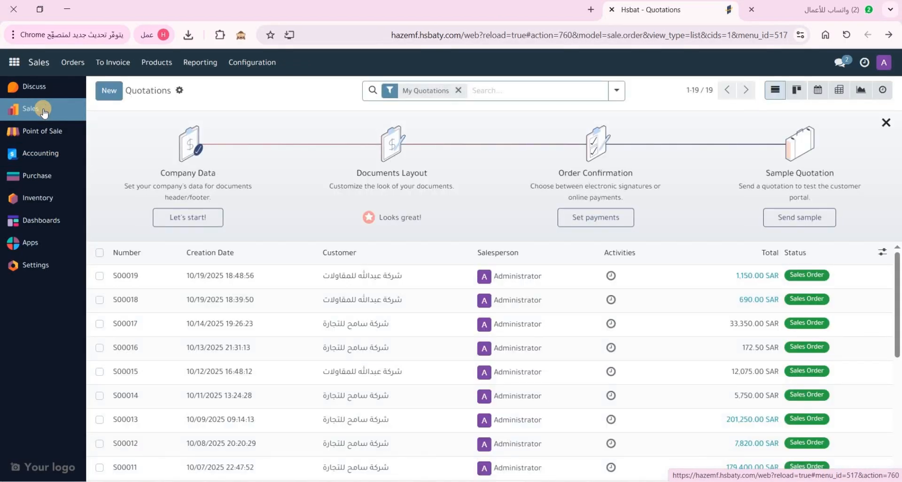
{"action": "left_click", "coordinate": [109, 96]}
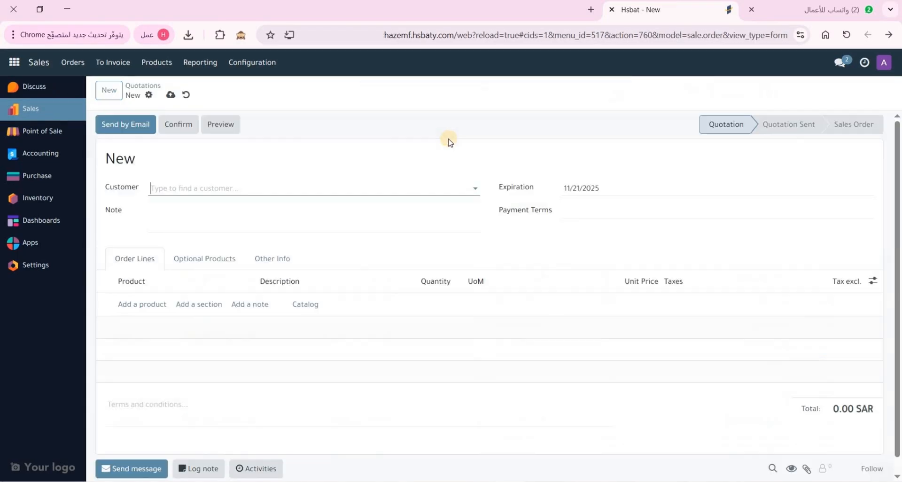
{"action": "left_click", "coordinate": [224, 188]}
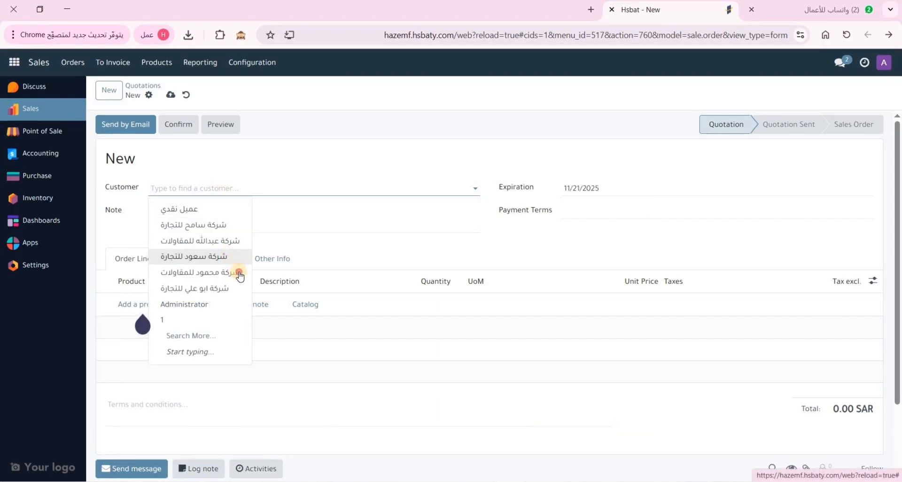
{"action": "left_click", "coordinate": [240, 273]}
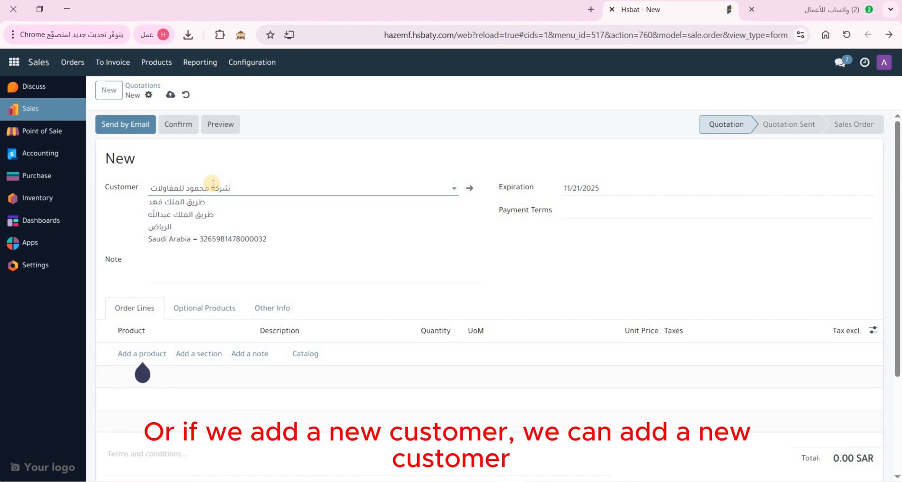
{"action": "left_click", "coordinate": [217, 187]}
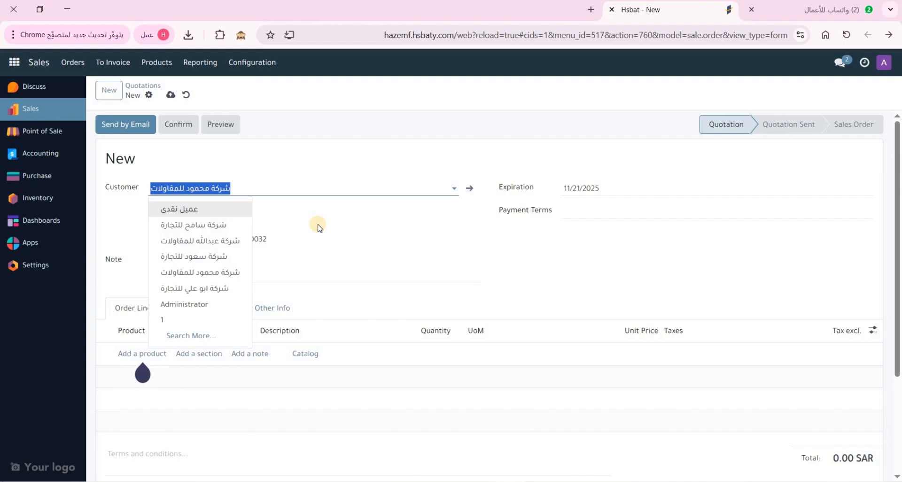
{"action": "type", "text": "شر"}
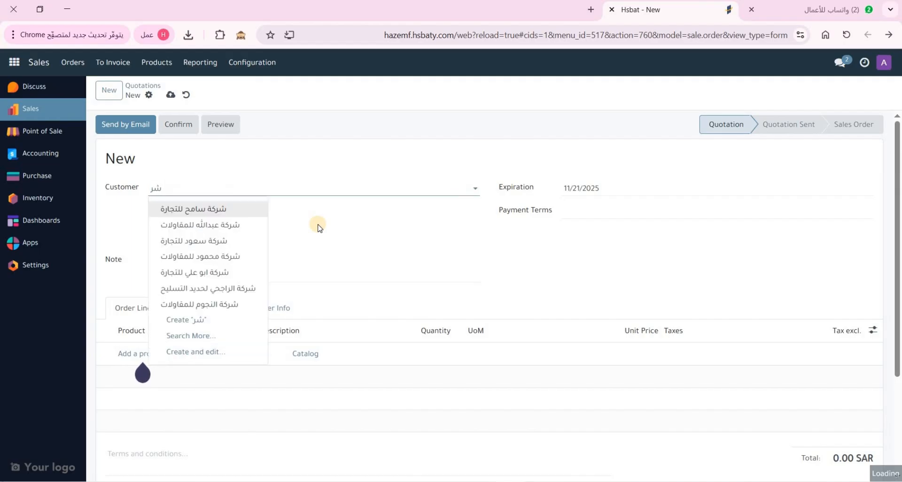
{"action": "type", "text": "كة"}
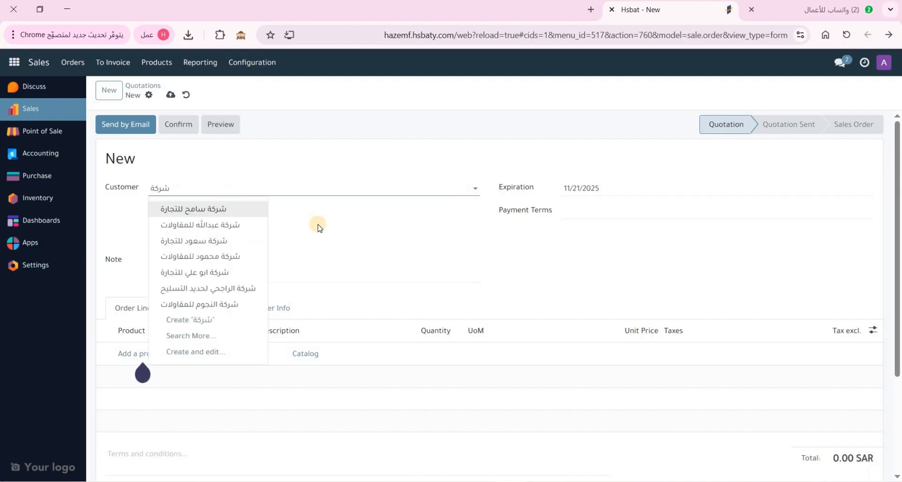
{"action": "type", "text": " الرضا"}
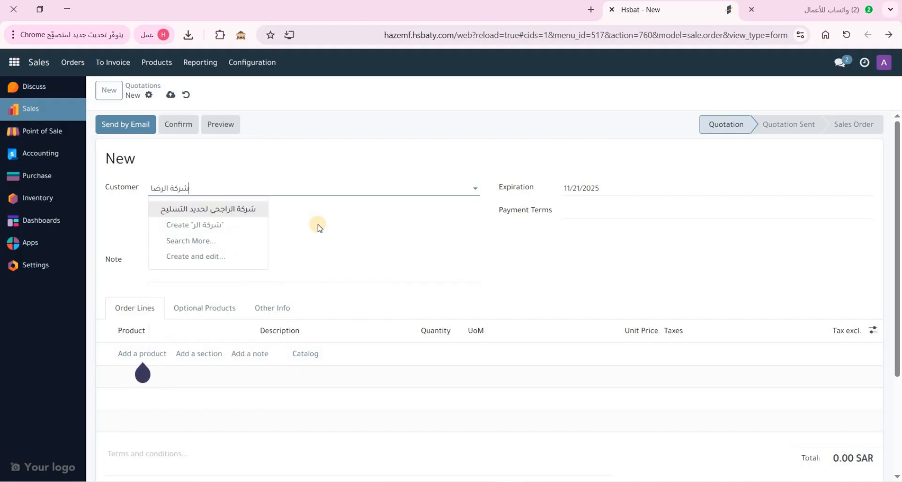
{"action": "type", "text": " للتجارة"}
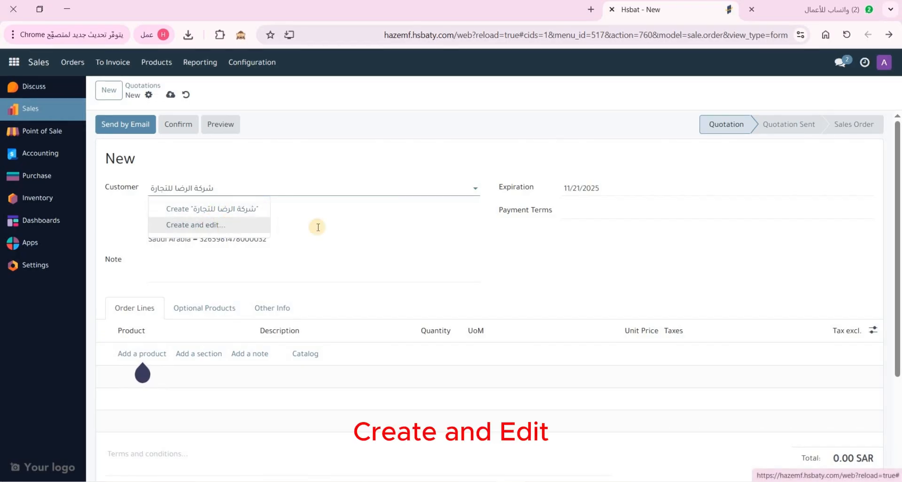
Create company شركة الرضا للتجارة with a Riyadh, Saudi Arabia address and VAT number, then save it
{"action": "key", "text": "Return"}
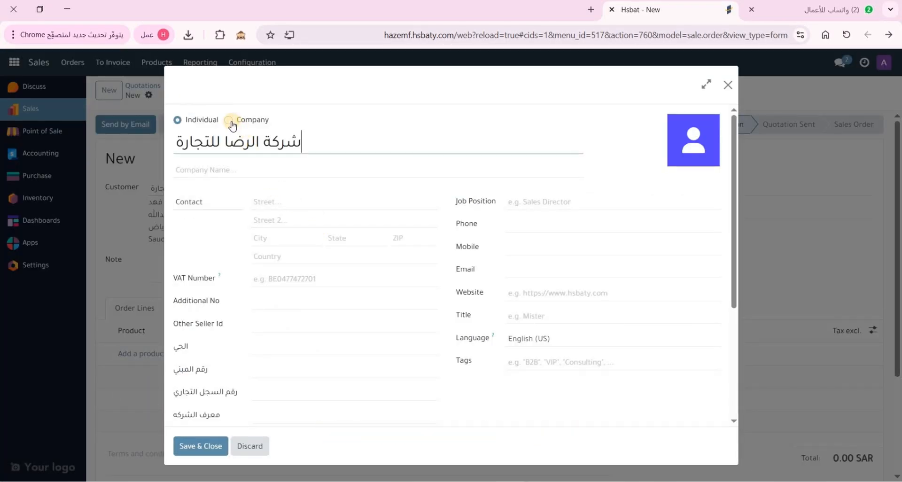
{"action": "left_click", "coordinate": [228, 120]}
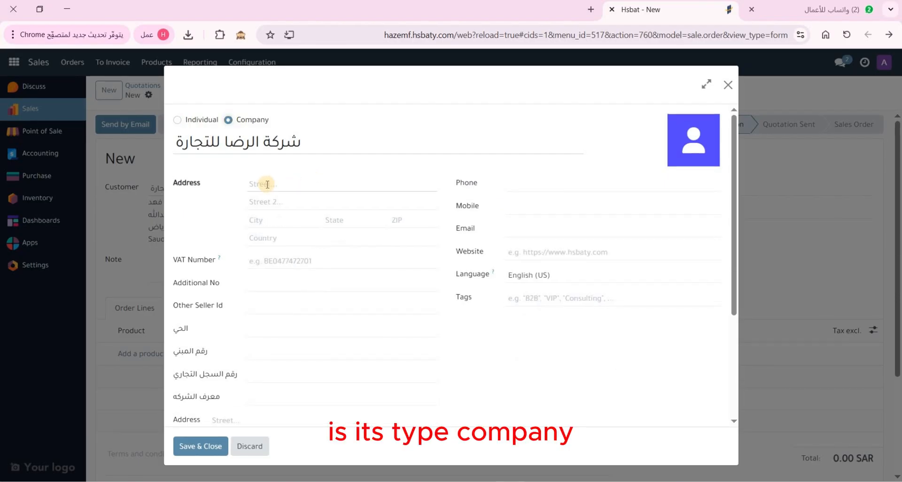
{"action": "left_click", "coordinate": [274, 185]}
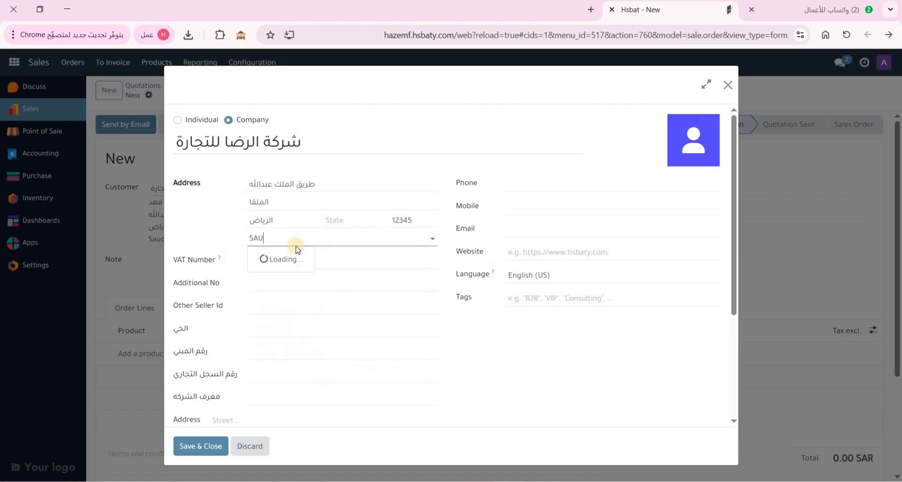
{"action": "left_click", "coordinate": [282, 258]}
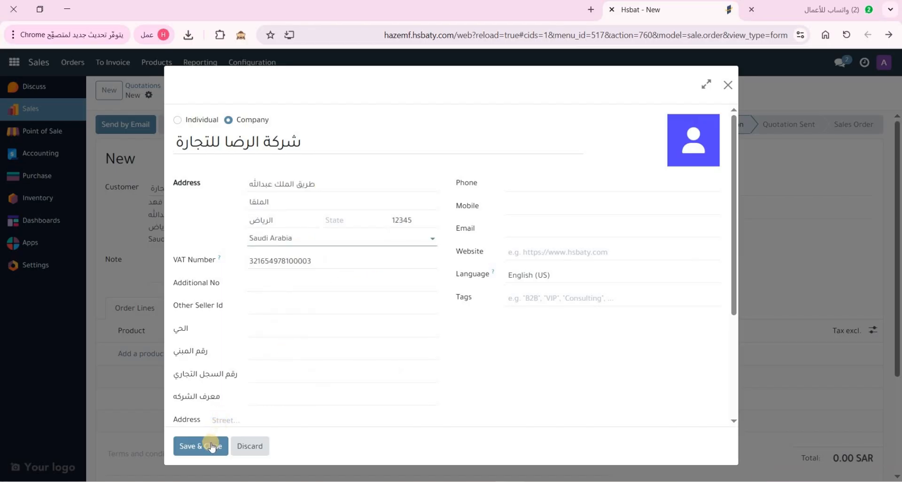
{"action": "left_click", "coordinate": [210, 447]}
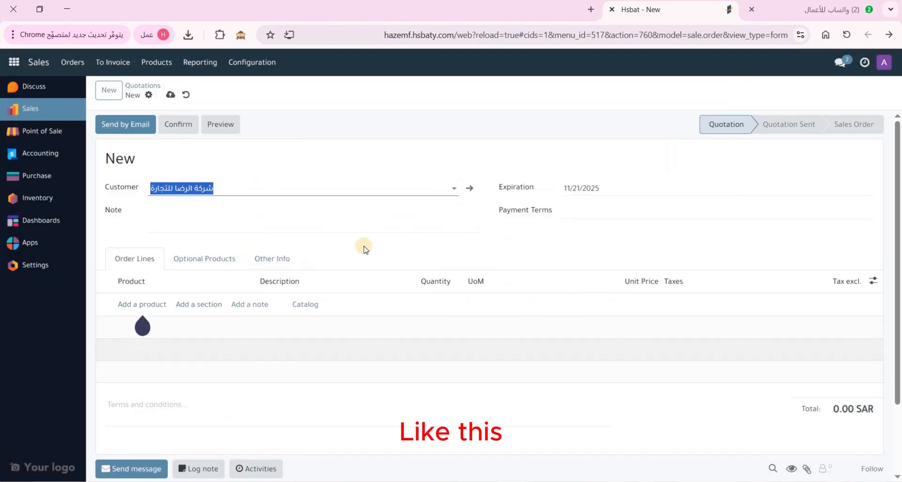
Add an اعمال انترلوك line of 150 m² at 250.00, totalling 43,125.00 SAR
{"action": "left_click", "coordinate": [153, 305]}
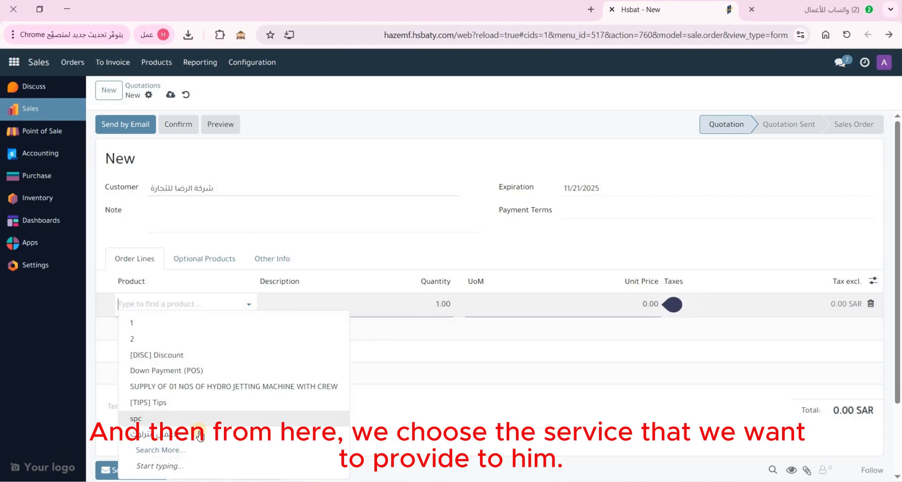
{"action": "left_click", "coordinate": [197, 418]}
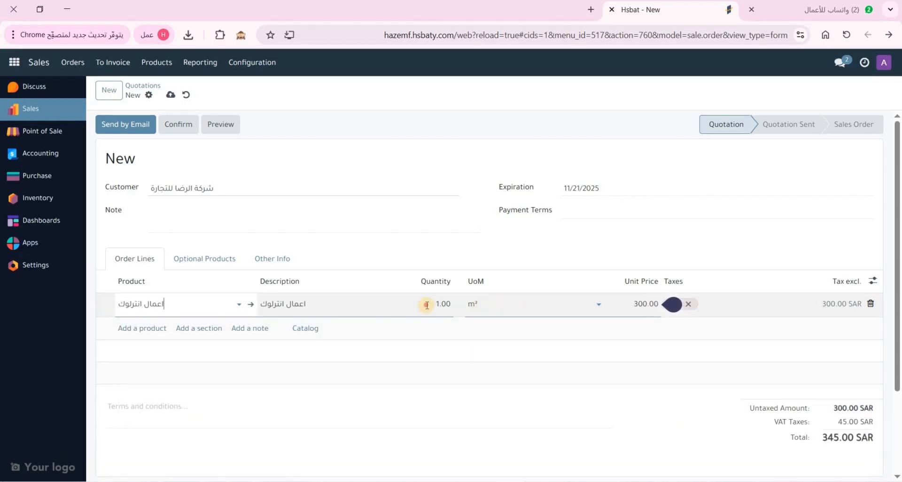
{"action": "left_click", "coordinate": [427, 306]}
{"action": "type", "text": "15"}
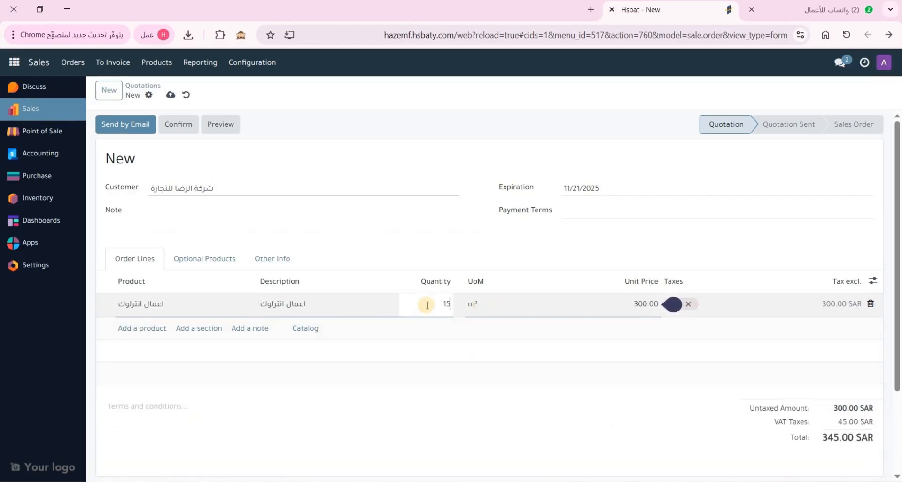
{"action": "type", "text": "0"}
{"action": "left_click", "coordinate": [631, 307]}
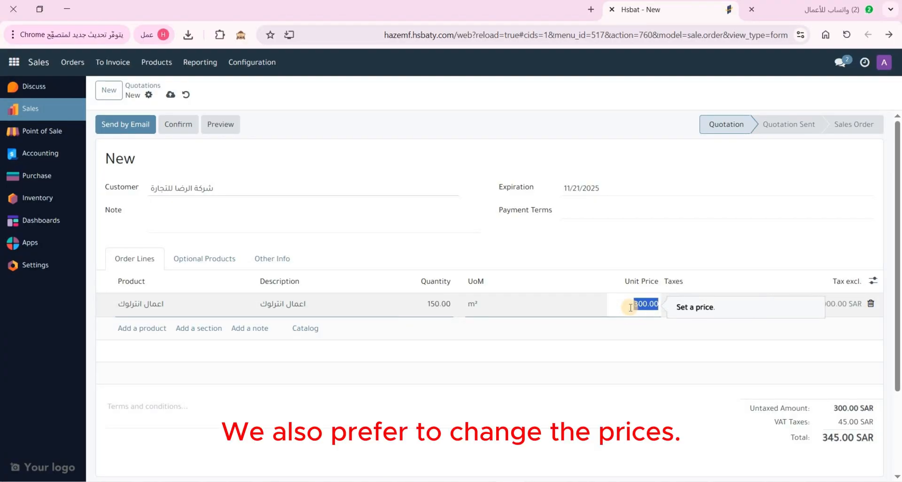
{"action": "type", "text": "250"}
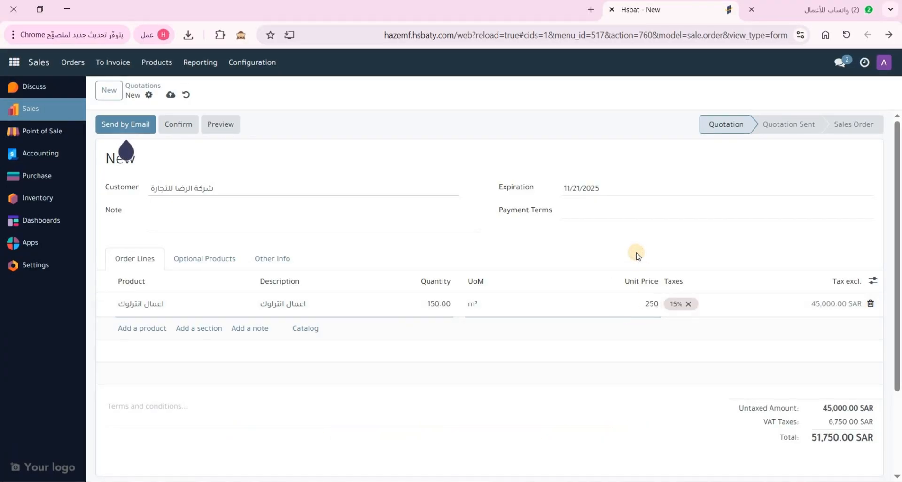
{"action": "left_click", "coordinate": [616, 260]}
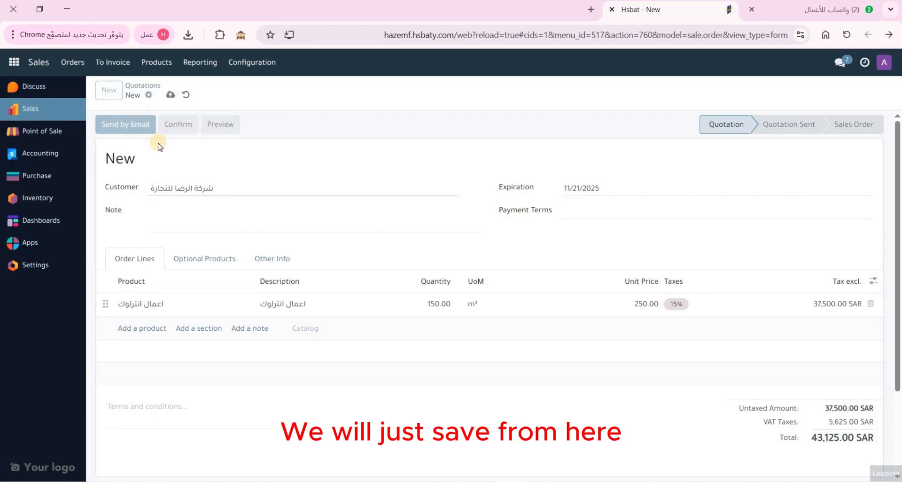
Save the quotation as S00020 and print it as a PDF Quote
{"action": "left_click", "coordinate": [169, 95]}
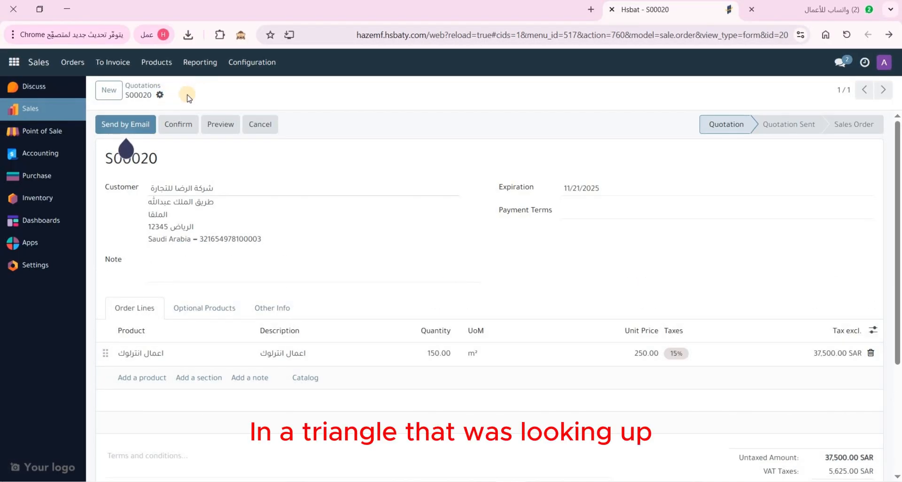
{"action": "left_click", "coordinate": [160, 96]}
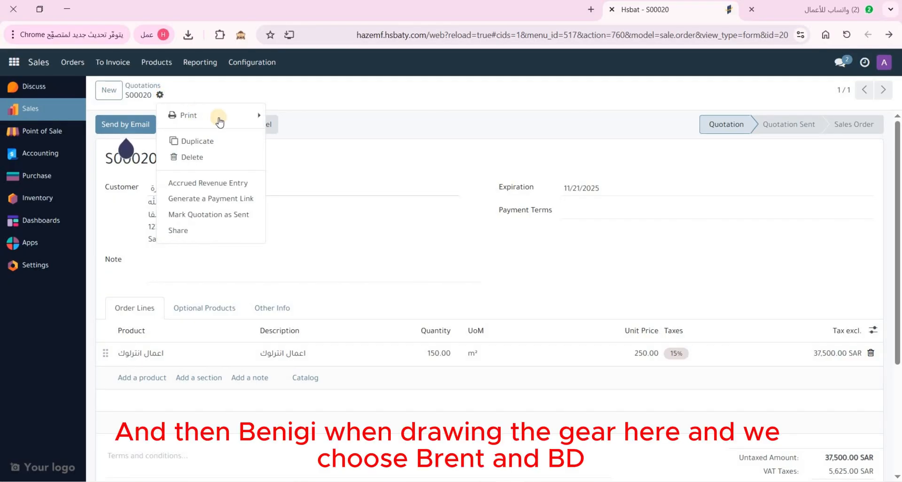
{"action": "left_click", "coordinate": [255, 123]}
{"action": "left_click", "coordinate": [315, 121]}
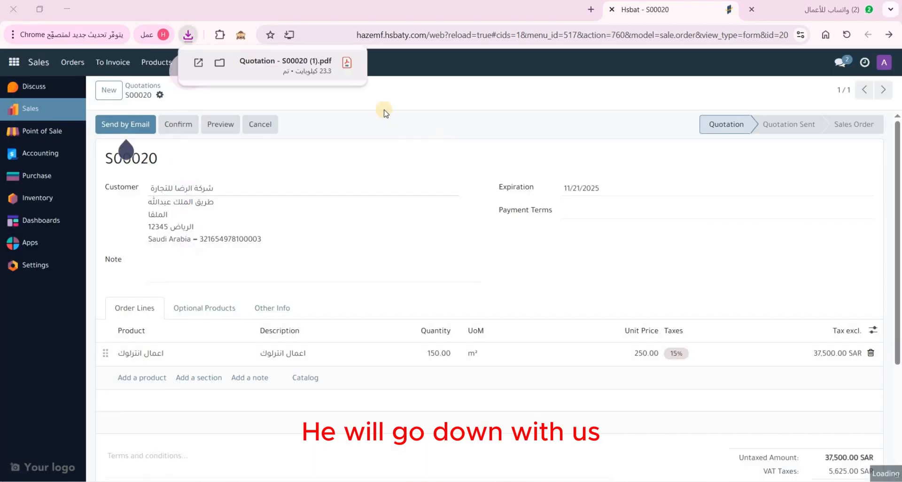
{"action": "left_click", "coordinate": [303, 66]}
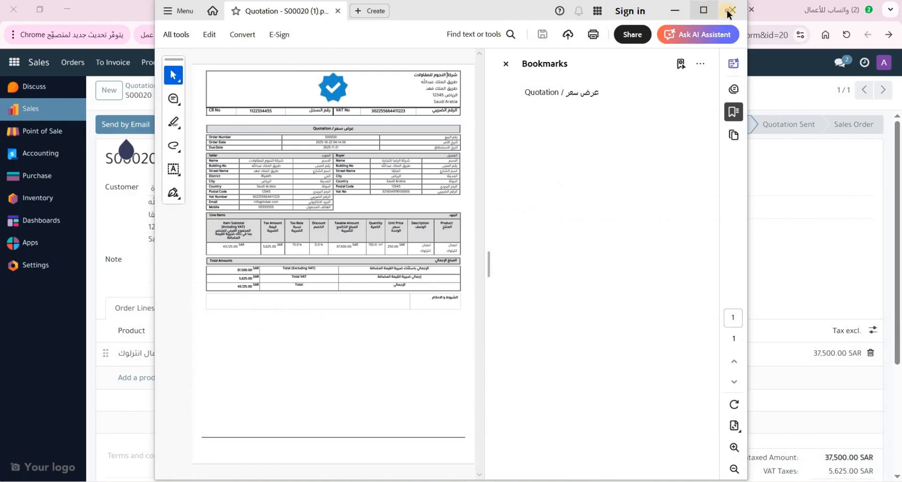
{"action": "left_click", "coordinate": [733, 10]}
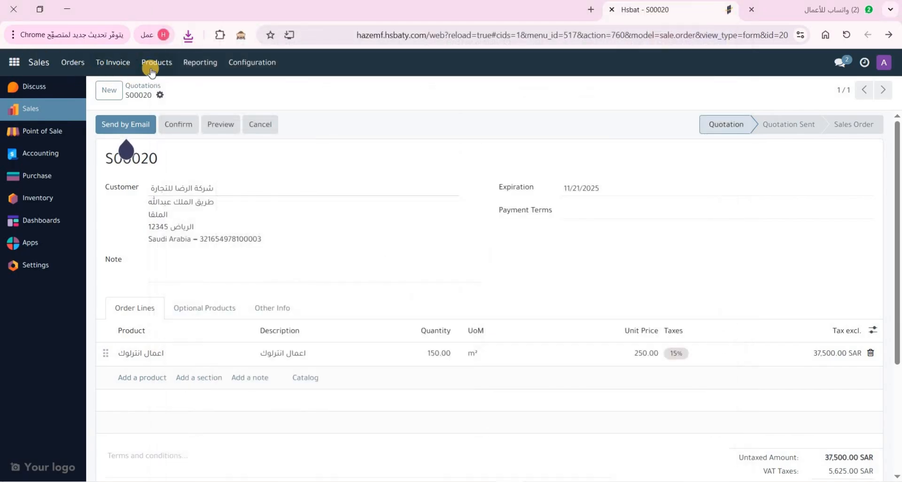
{"action": "left_click", "coordinate": [198, 35]}
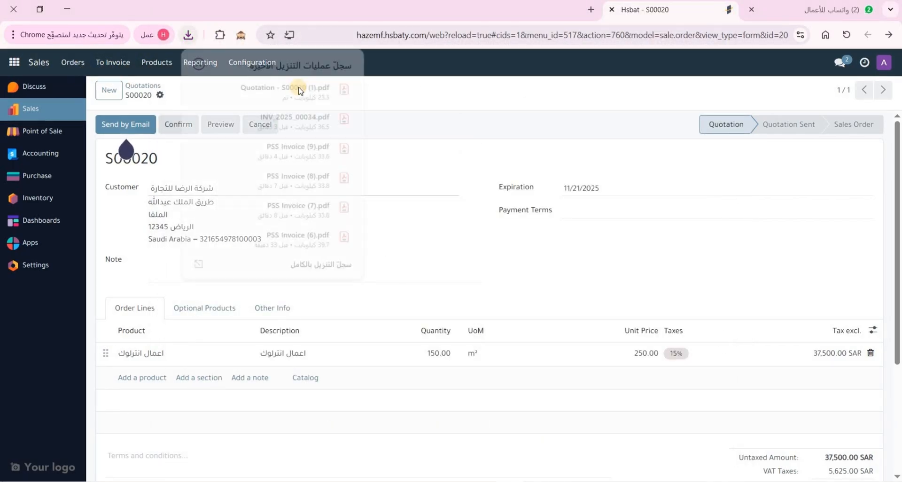
{"action": "left_click", "coordinate": [302, 89]}
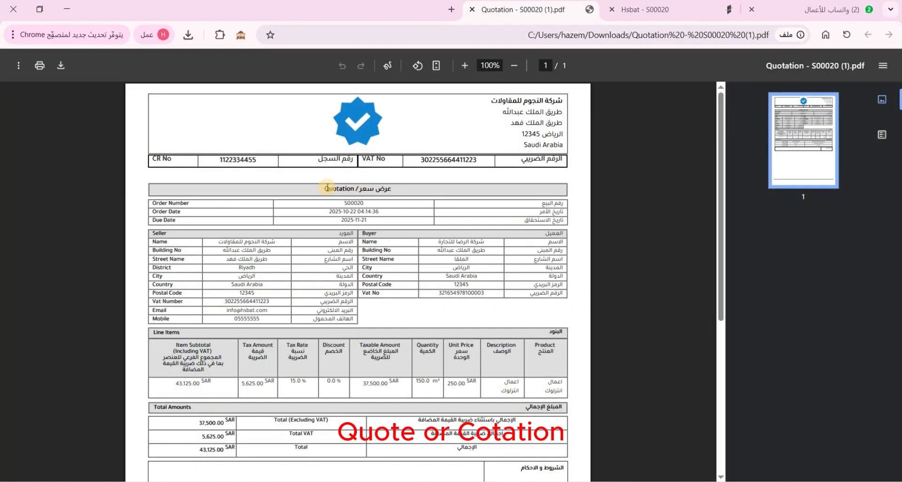
{"action": "left_click_drag", "start_coordinate": [380, 186], "coordinate": [327, 225]}
{"action": "left_click", "coordinate": [299, 205]}
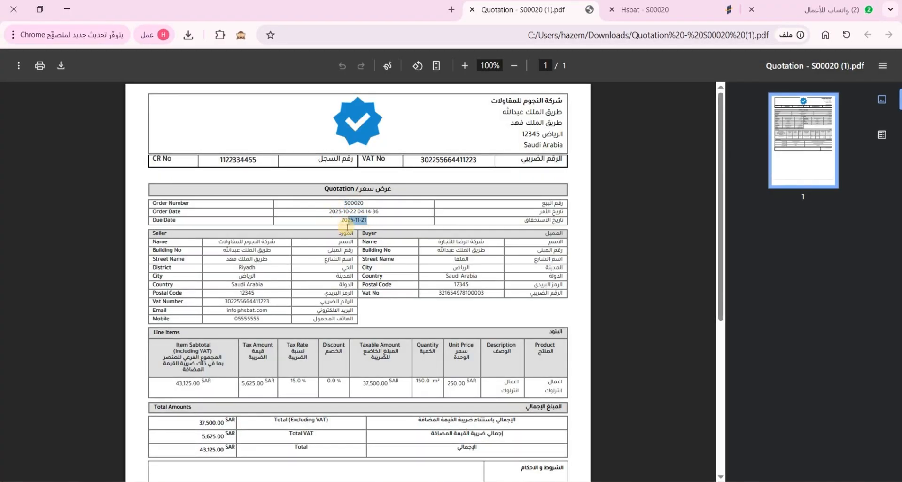
{"action": "left_click", "coordinate": [658, 11]}
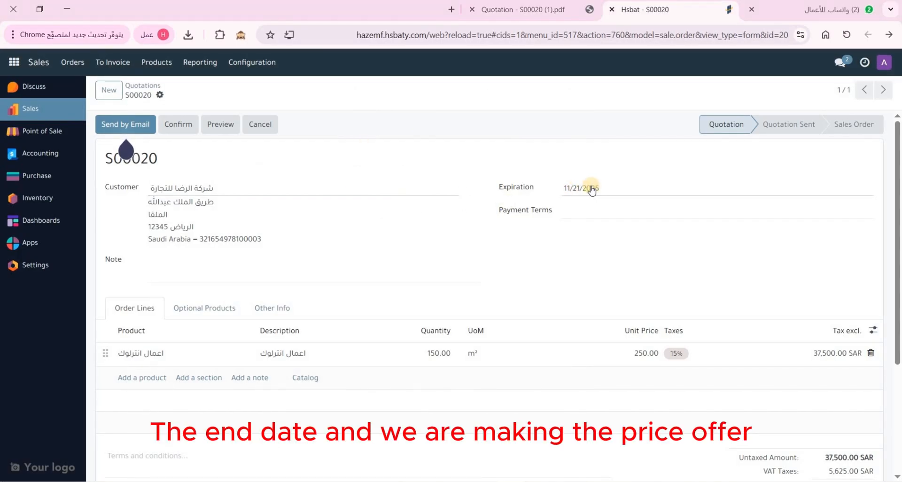
{"action": "left_click", "coordinate": [527, 10]}
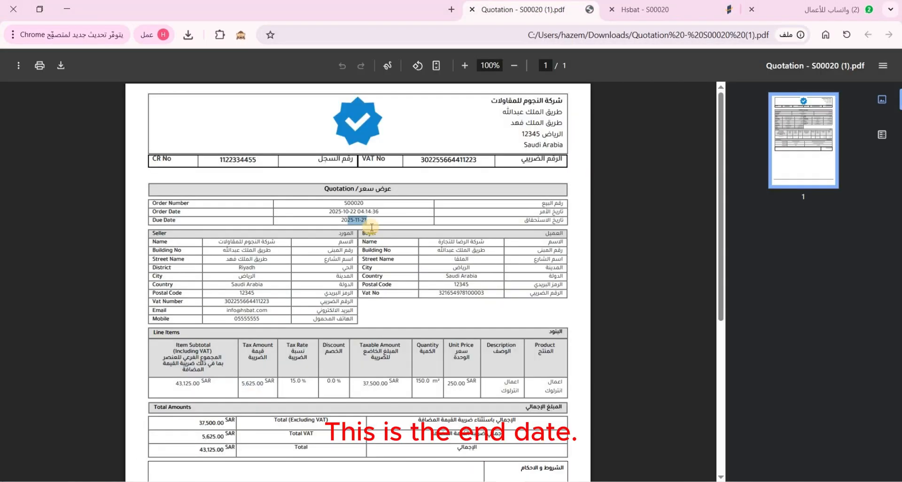
{"action": "scroll", "coordinate": [568, 342], "scroll_direction": "down", "scroll_amount": 1}
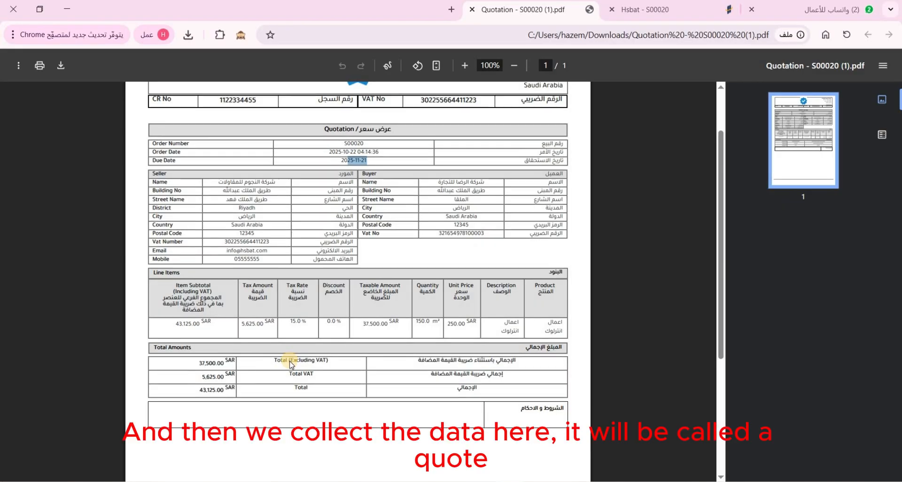
{"action": "scroll", "coordinate": [290, 361], "scroll_direction": "down", "scroll_amount": 2}
{"action": "scroll", "coordinate": [427, 290], "scroll_direction": "up", "scroll_amount": 3}
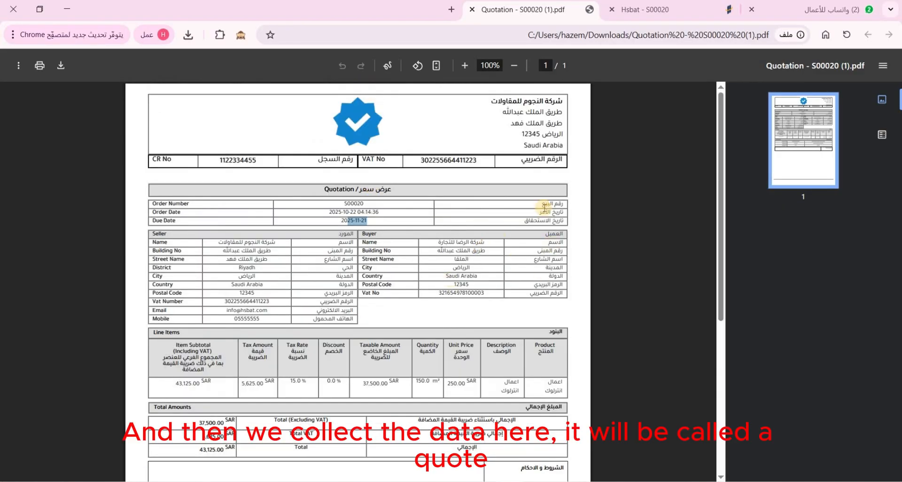
{"action": "left_click", "coordinate": [472, 9]}
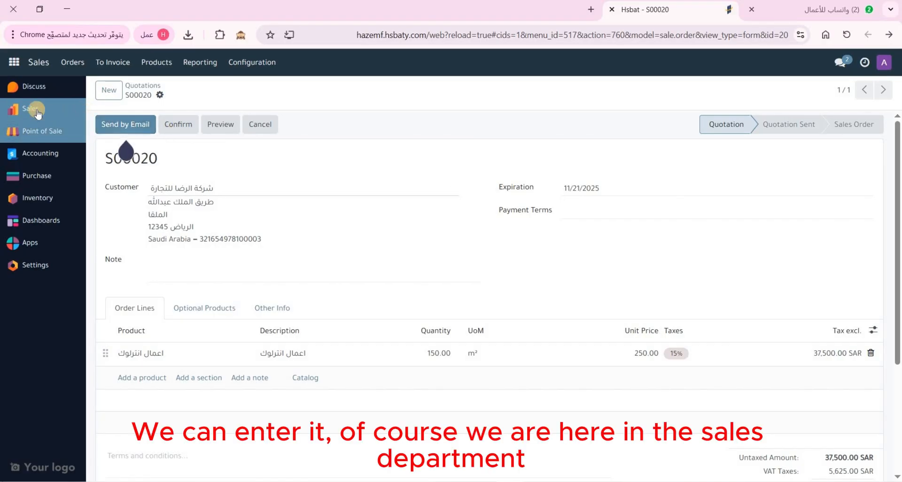
View the customer invoices in Accounting, then return to the Sales quotations list
{"action": "left_click", "coordinate": [49, 152]}
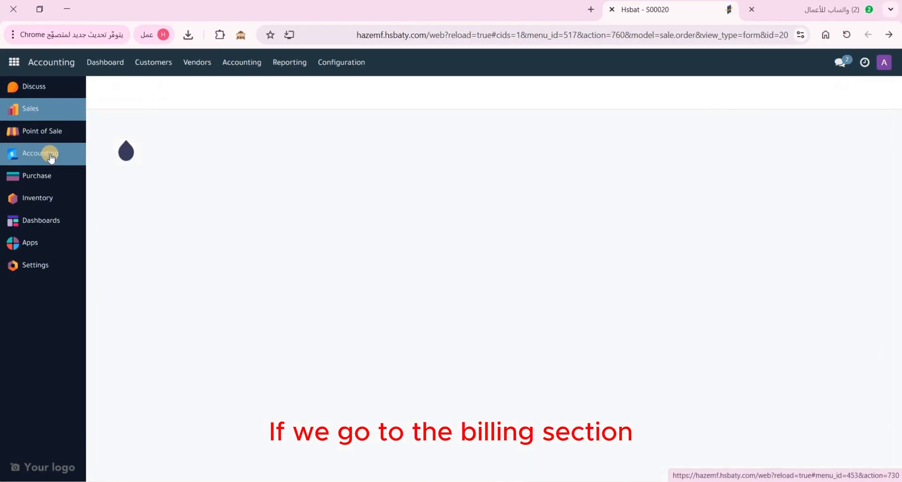
{"action": "left_click", "coordinate": [163, 63]}
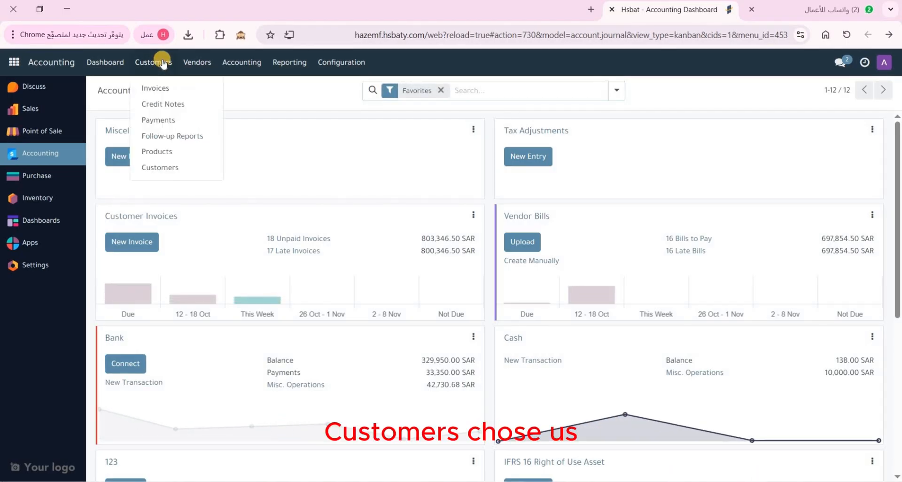
{"action": "left_click", "coordinate": [161, 88]}
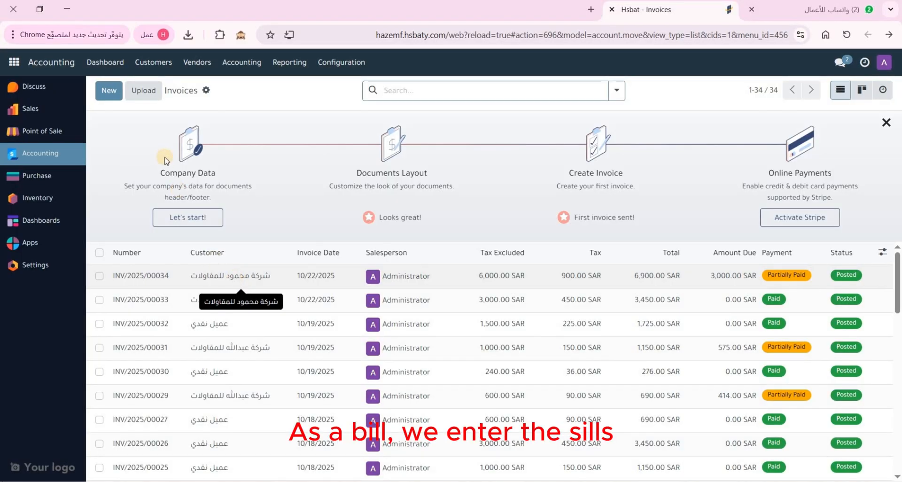
{"action": "left_click", "coordinate": [29, 108]}
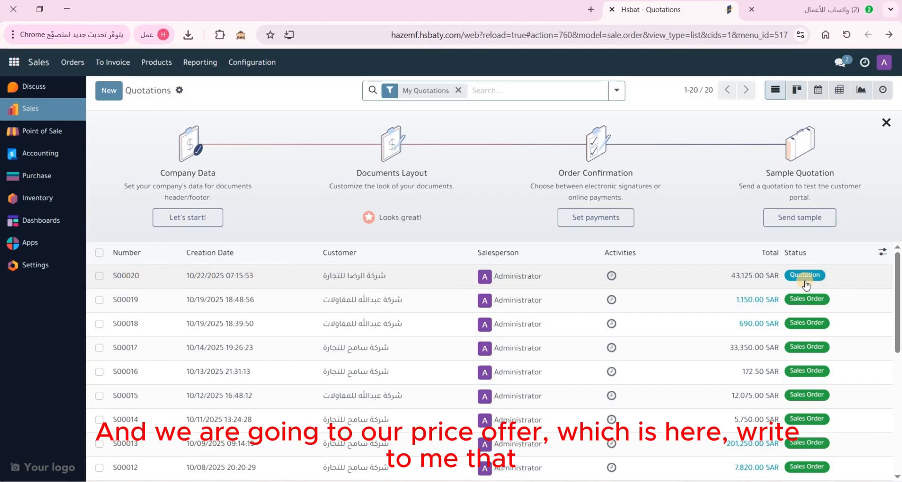
Replace the Activities column with Taxes and Untaxed Amount columns in the quotations list
{"action": "left_click", "coordinate": [885, 255]}
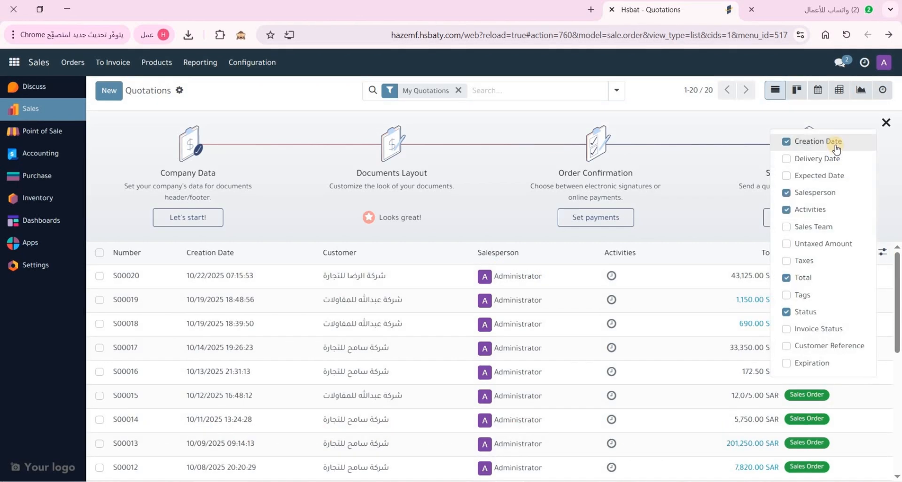
{"action": "left_click", "coordinate": [809, 212]}
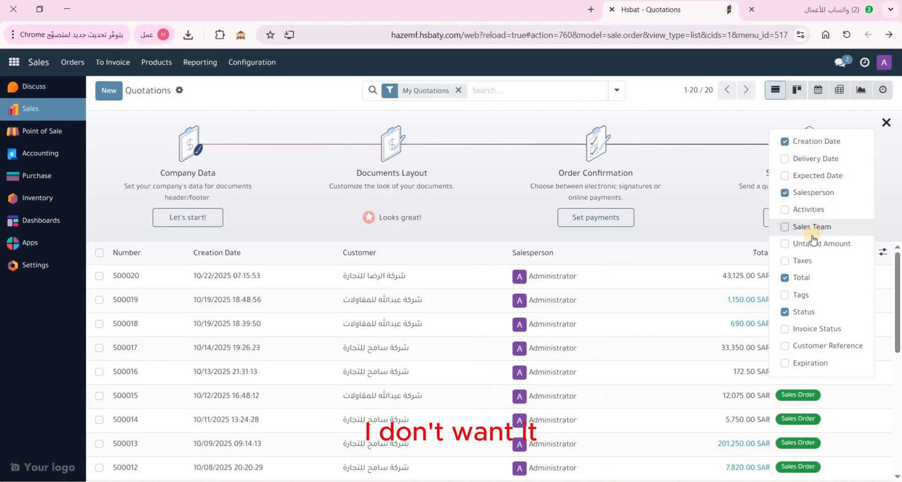
{"action": "left_click", "coordinate": [785, 263]}
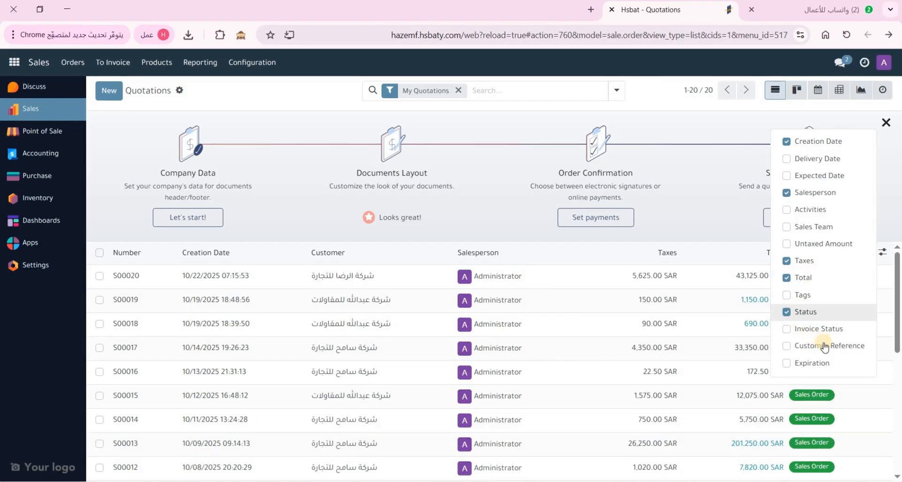
{"action": "scroll", "coordinate": [798, 349], "scroll_direction": "down", "scroll_amount": 1}
{"action": "scroll", "coordinate": [604, 314], "scroll_direction": "up", "scroll_amount": 1}
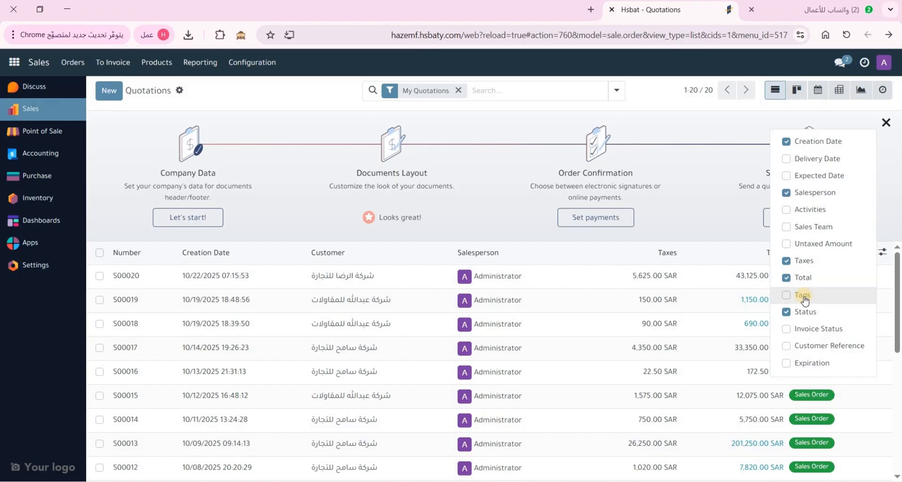
{"action": "left_click", "coordinate": [821, 246]}
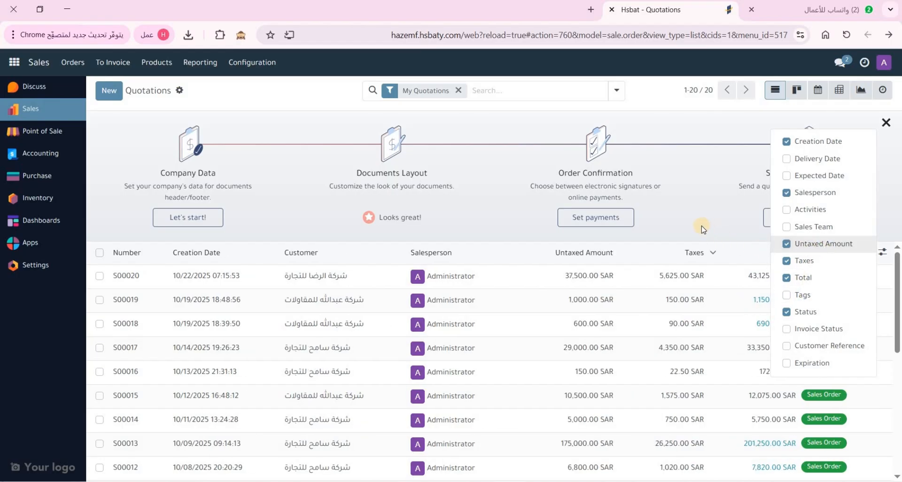
{"action": "left_click", "coordinate": [700, 223]}
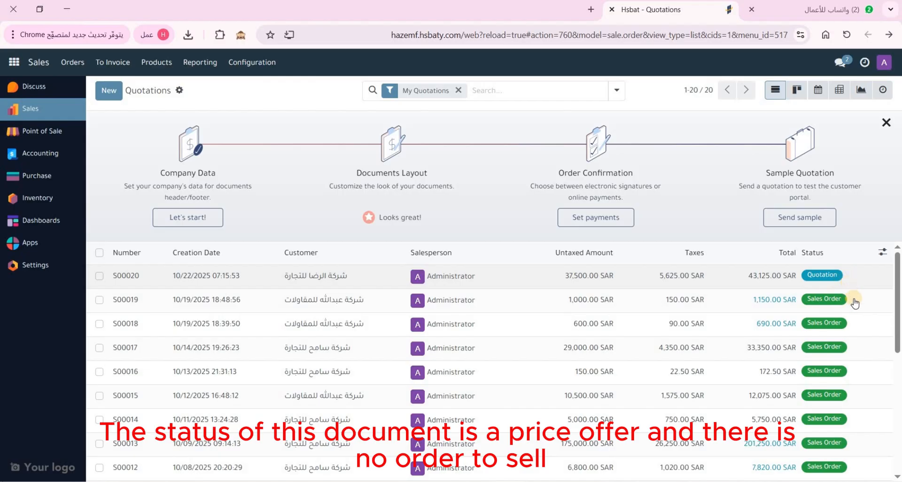
{"action": "left_click", "coordinate": [358, 275]}
Confirm S00020 as a sales order and post its regular invoice INV/2025/00035
{"action": "left_click", "coordinate": [183, 133]}
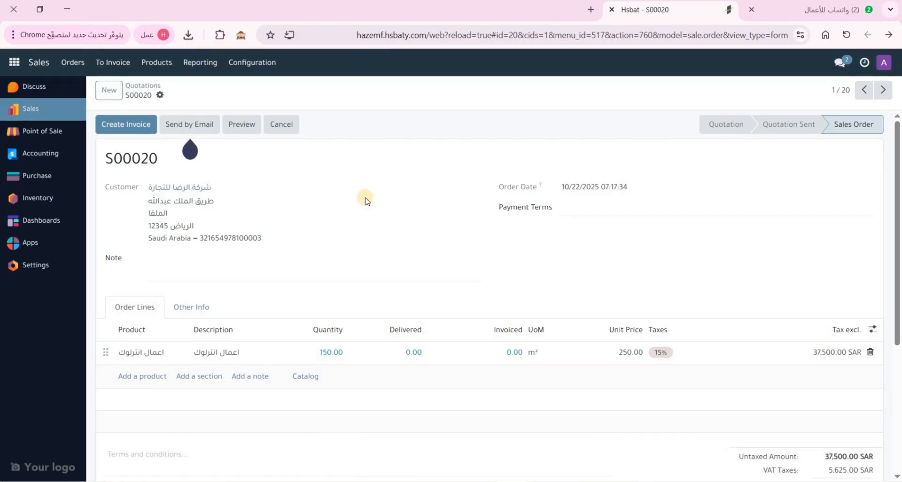
{"action": "left_click", "coordinate": [120, 128]}
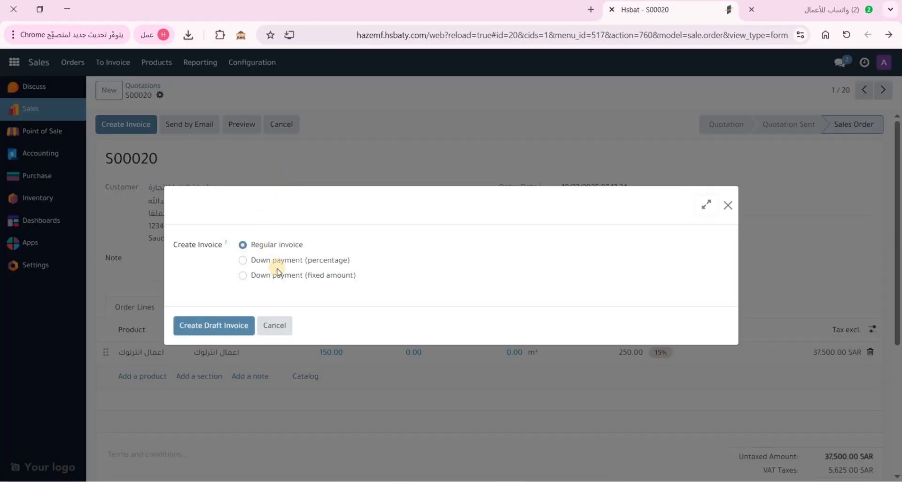
{"action": "left_click", "coordinate": [209, 332]}
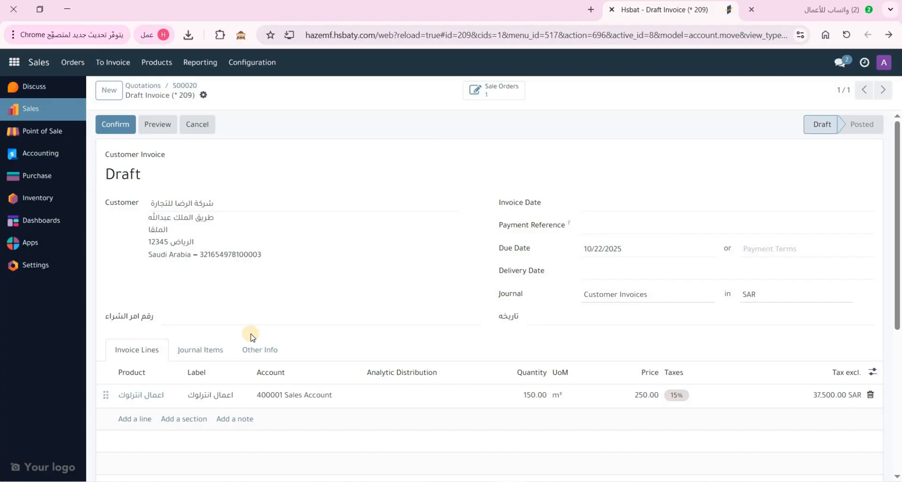
{"action": "left_click", "coordinate": [117, 129]}
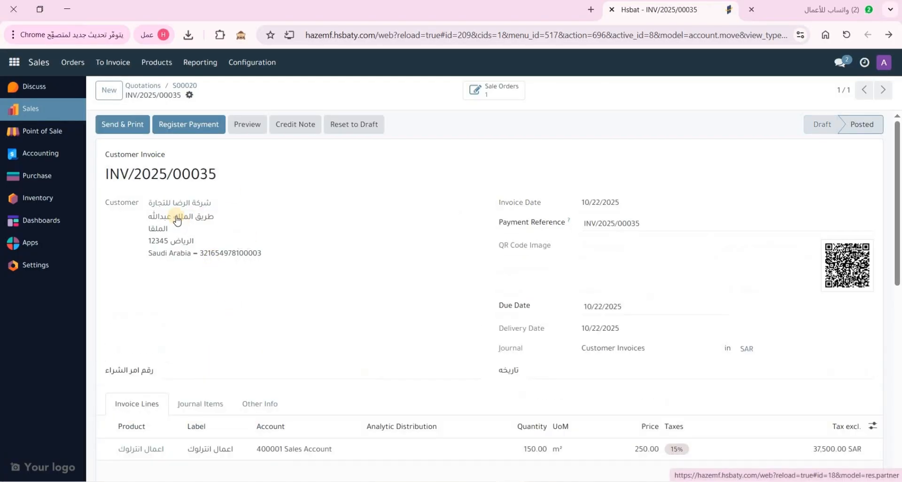
Check the posted invoice number INV/2025/00035, then return to the Accounting dashboard
{"action": "left_click_drag", "start_coordinate": [121, 155], "coordinate": [169, 157]}
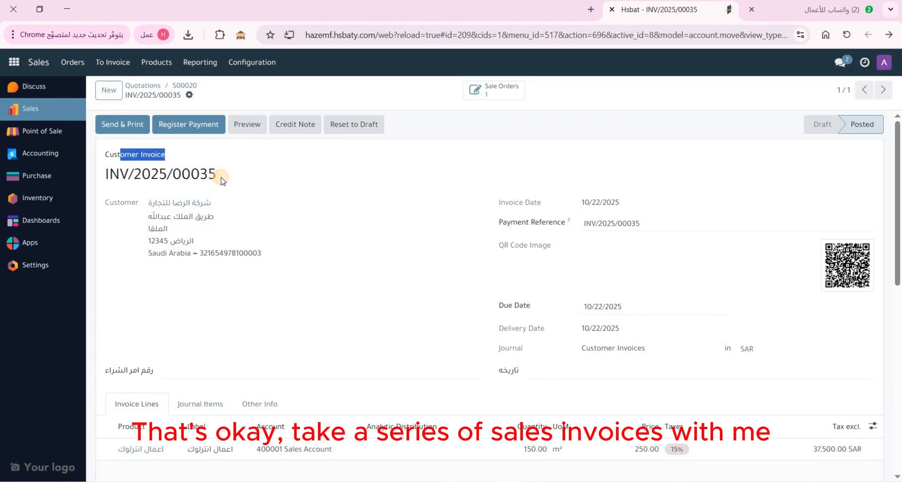
{"action": "left_click_drag", "start_coordinate": [221, 178], "coordinate": [129, 174]}
{"action": "left_click_drag", "start_coordinate": [199, 174], "coordinate": [227, 177]}
{"action": "left_click", "coordinate": [233, 194]}
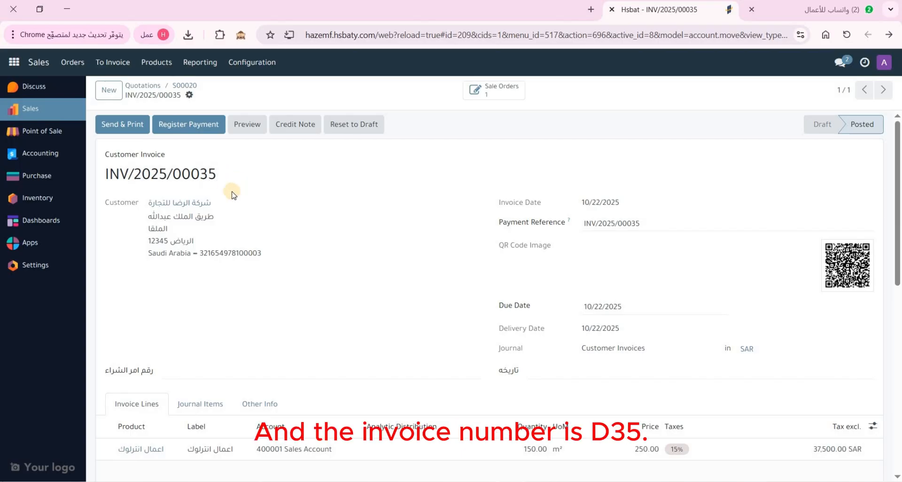
{"action": "scroll", "coordinate": [289, 256], "scroll_direction": "down", "scroll_amount": 4}
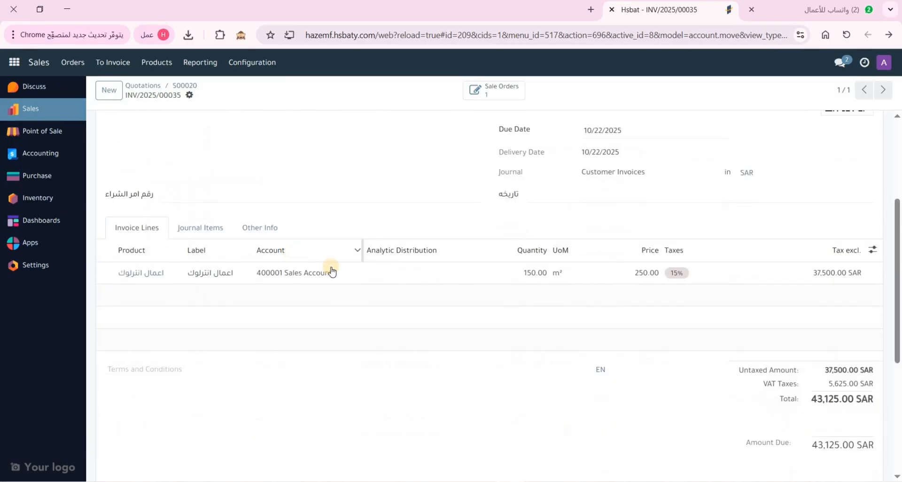
{"action": "scroll", "coordinate": [429, 316], "scroll_direction": "up", "scroll_amount": 4}
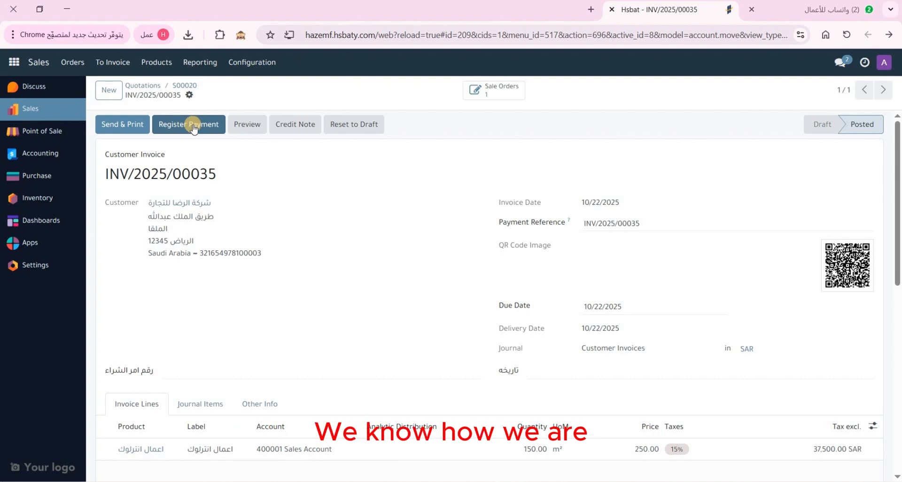
{"action": "left_click", "coordinate": [52, 155]}
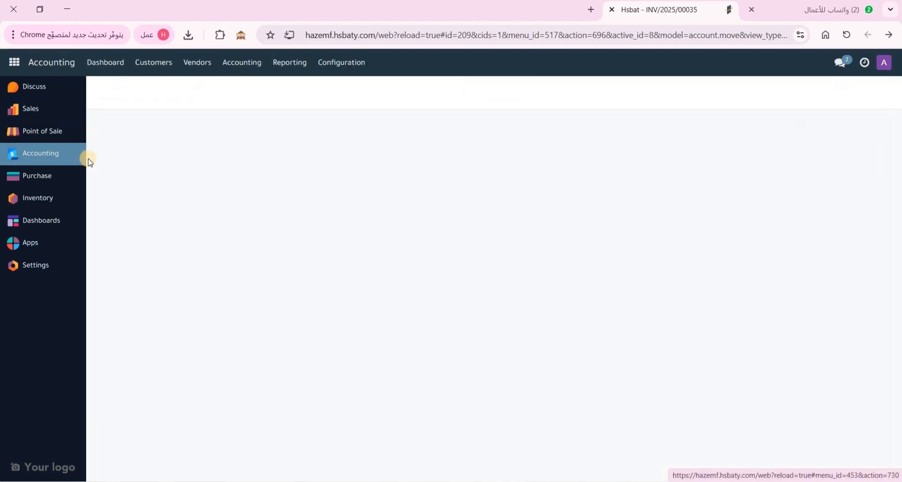
Open the customer invoices list, with INV/2025/00035 shown Not Paid for 43,125.00 SAR
{"action": "left_click", "coordinate": [156, 62]}
{"action": "left_click", "coordinate": [168, 89]}
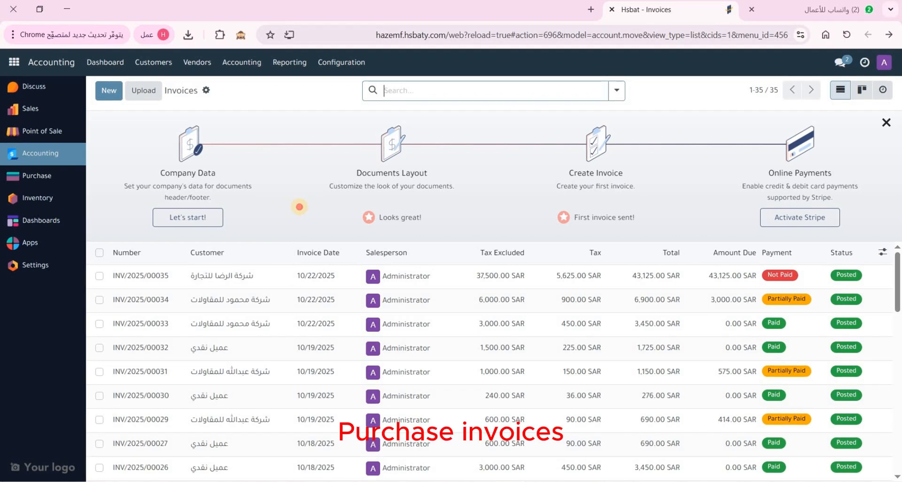
{"action": "left_click", "coordinate": [299, 209]}
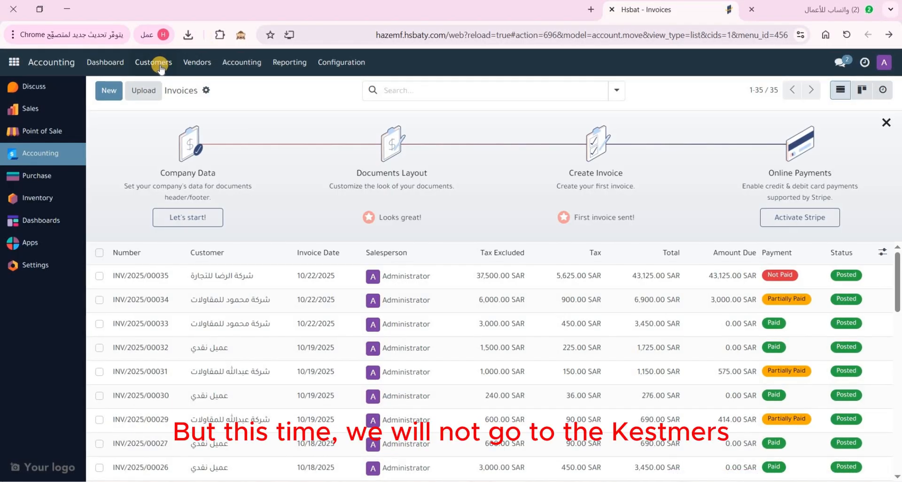
{"action": "left_click", "coordinate": [200, 66]}
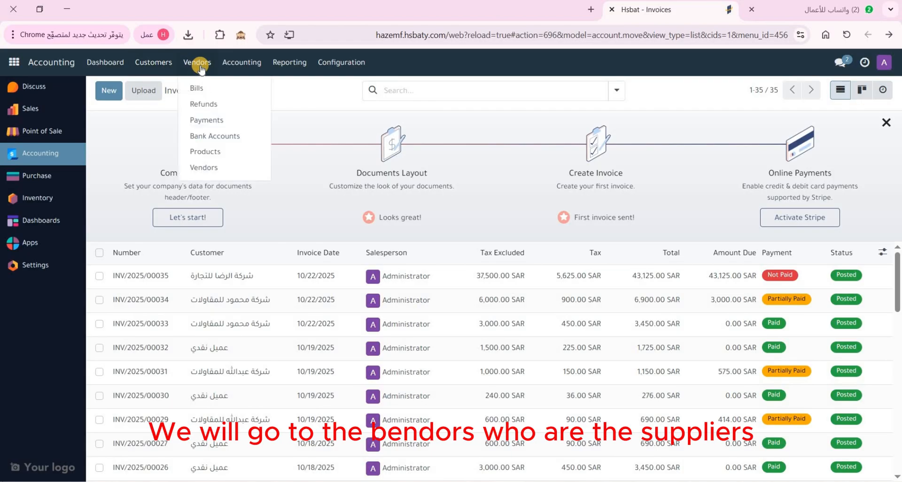
Start a new vendor bill for the rebar steel company, dated 10/22/2025
{"action": "left_click", "coordinate": [209, 89]}
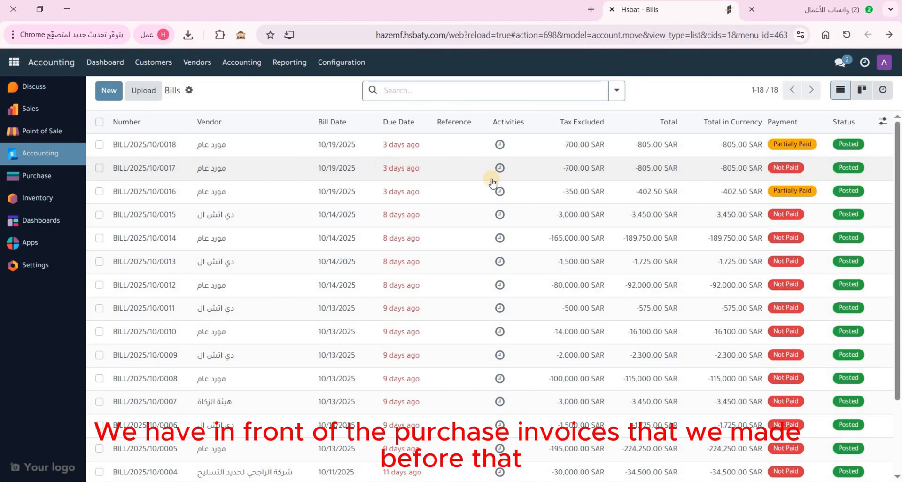
{"action": "scroll", "coordinate": [494, 254], "scroll_direction": "down", "scroll_amount": 3}
{"action": "scroll", "coordinate": [494, 262], "scroll_direction": "up", "scroll_amount": 3}
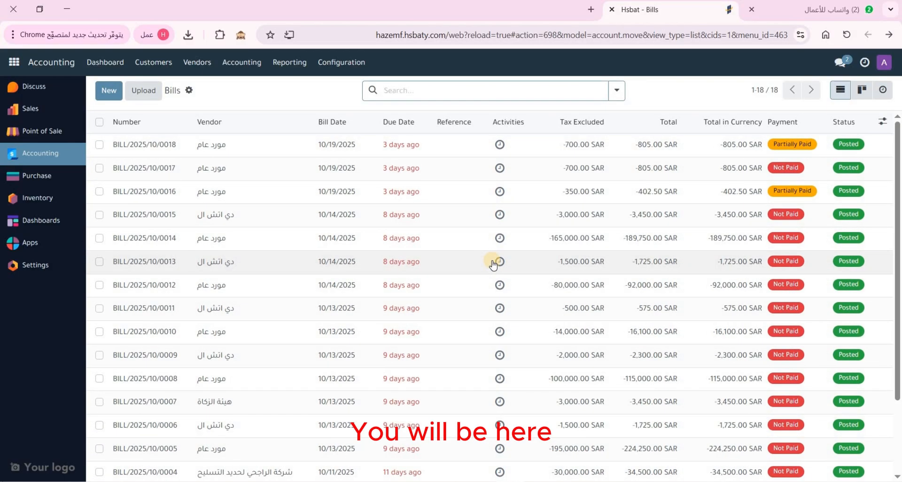
{"action": "left_click", "coordinate": [109, 90]}
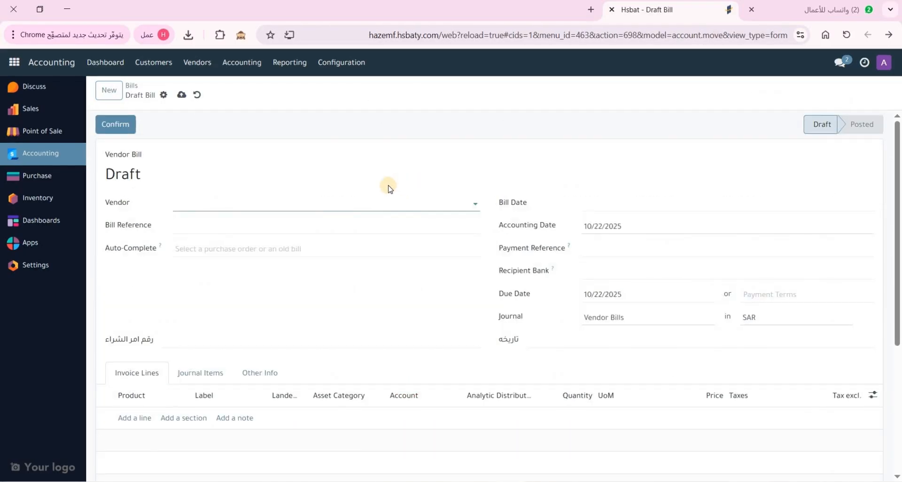
{"action": "left_click", "coordinate": [361, 204]}
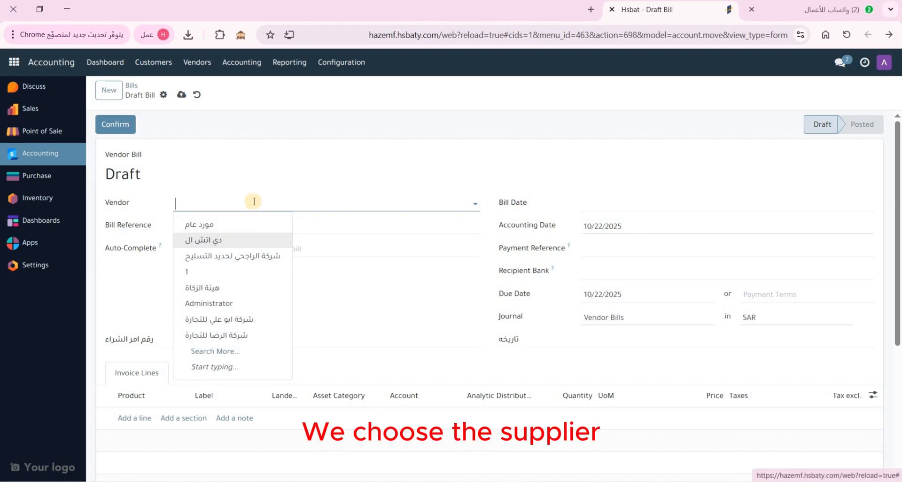
{"action": "left_click", "coordinate": [257, 256]}
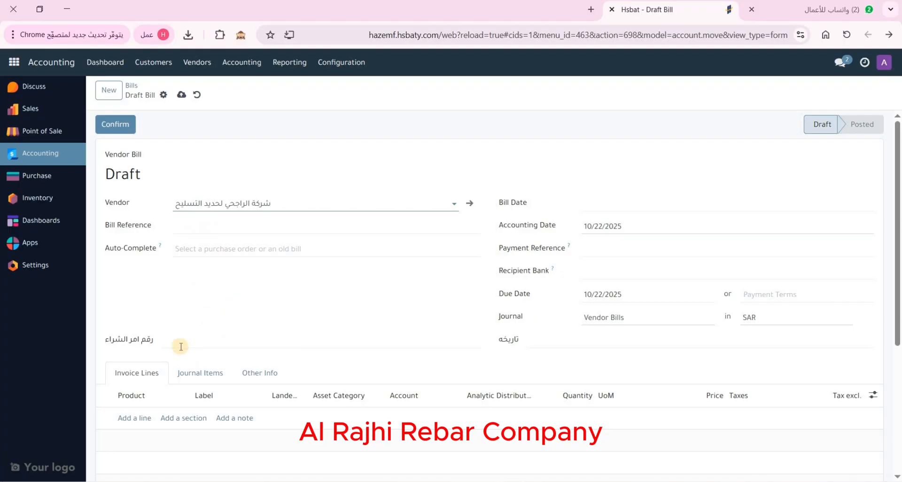
{"action": "left_click", "coordinate": [126, 418]}
{"action": "left_click", "coordinate": [595, 216]}
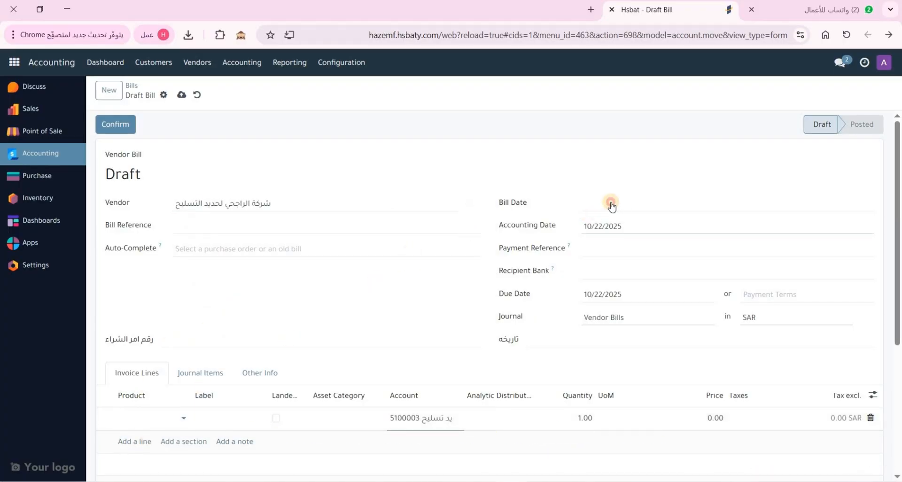
{"action": "left_click", "coordinate": [610, 206]}
{"action": "left_click", "coordinate": [742, 374]}
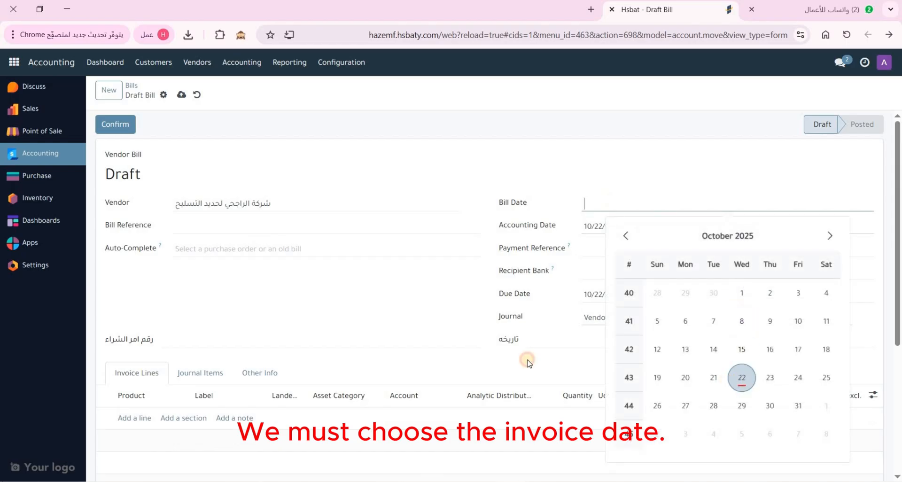
Add a product 1 line on account 5100003 and bring up the full account list
{"action": "scroll", "coordinate": [145, 306], "scroll_direction": "down", "scroll_amount": 3}
{"action": "left_click", "coordinate": [139, 303]}
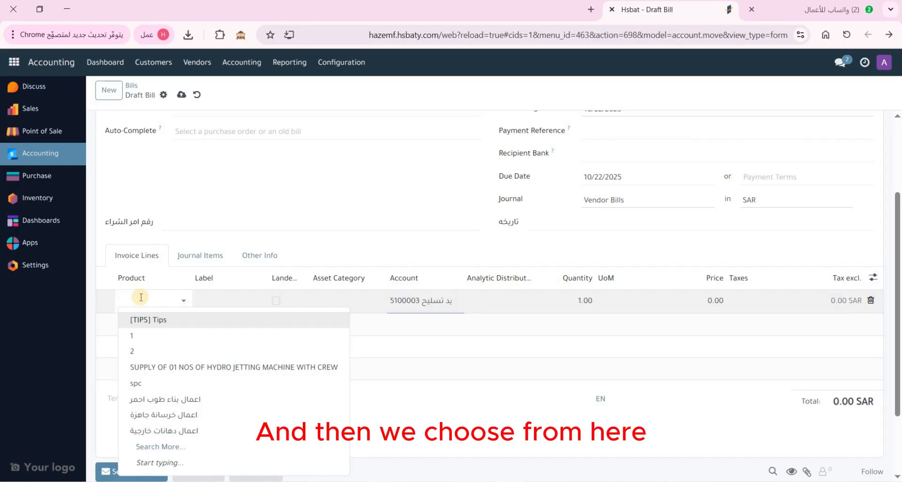
{"action": "left_click", "coordinate": [155, 335]}
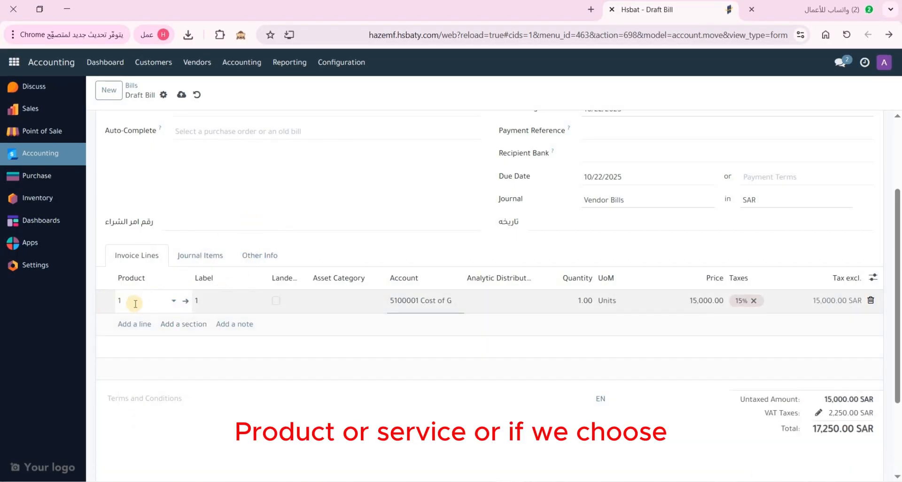
{"action": "left_click", "coordinate": [205, 302]}
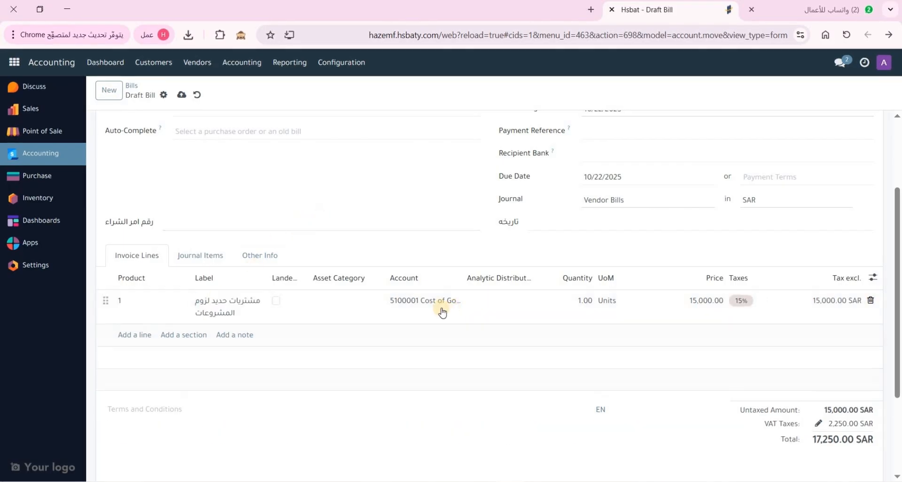
{"action": "left_click", "coordinate": [436, 302]}
{"action": "left_click", "coordinate": [436, 301]}
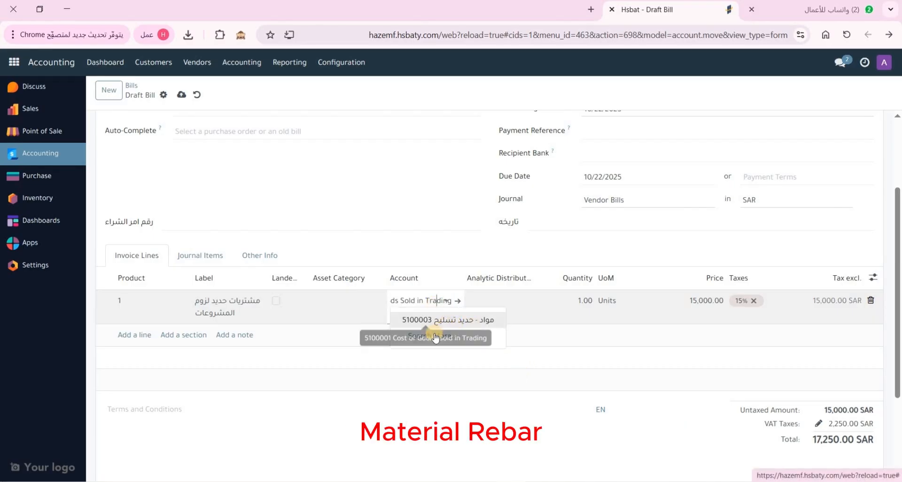
{"action": "left_click", "coordinate": [444, 320]}
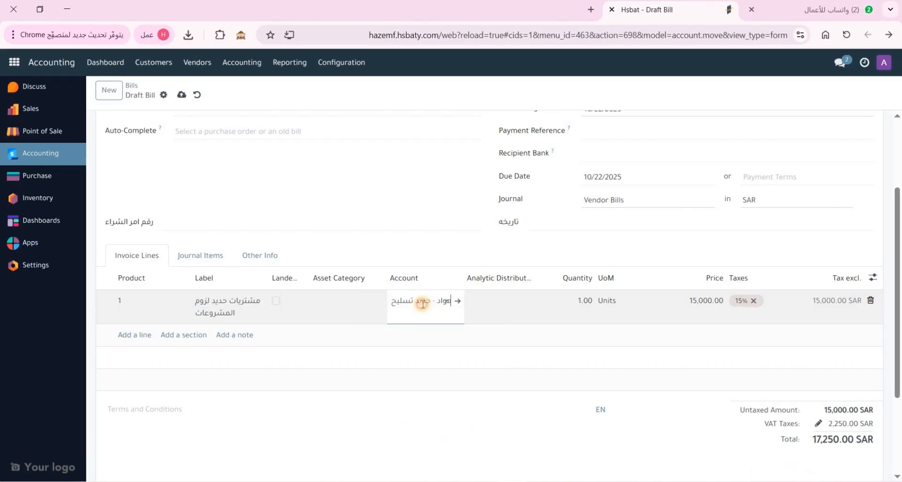
{"action": "left_click", "coordinate": [422, 301]}
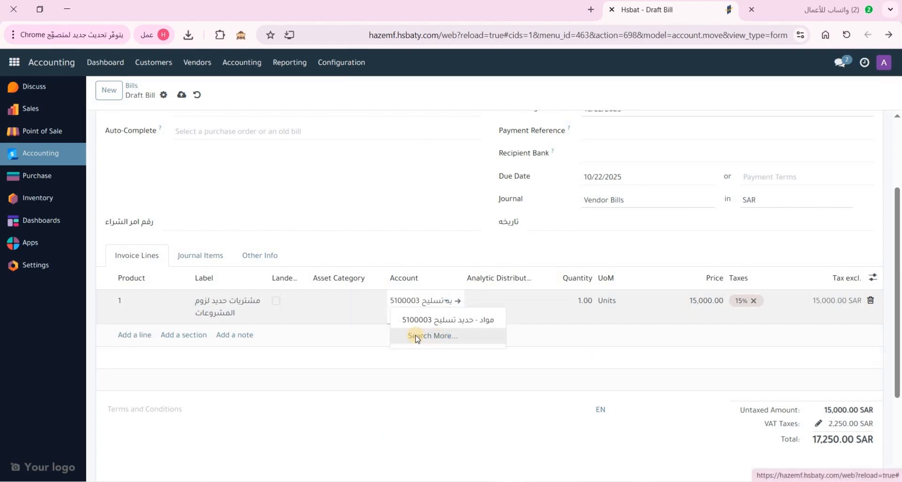
{"action": "left_click", "coordinate": [414, 337]}
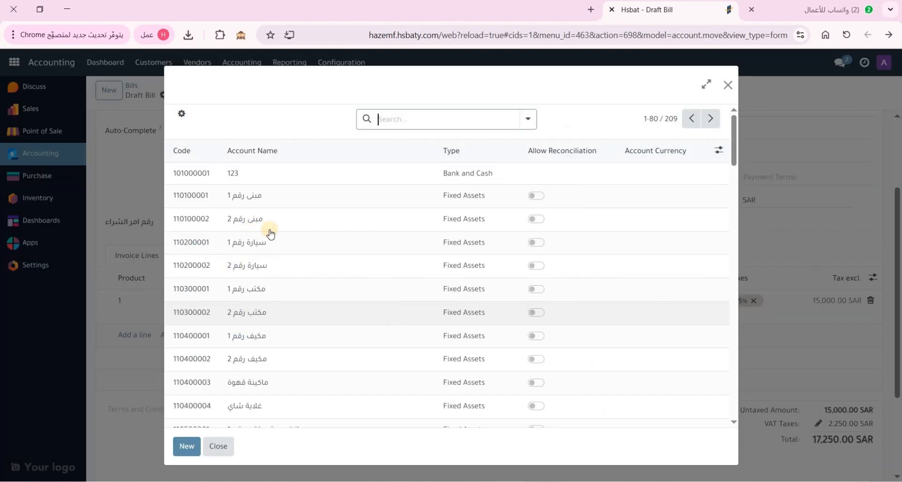
Show all 209 accounts on one page, browse the expense accounts, then close the list
{"action": "scroll", "coordinate": [640, 195], "scroll_direction": "down", "scroll_amount": 5}
{"action": "scroll", "coordinate": [621, 197], "scroll_direction": "up", "scroll_amount": 5}
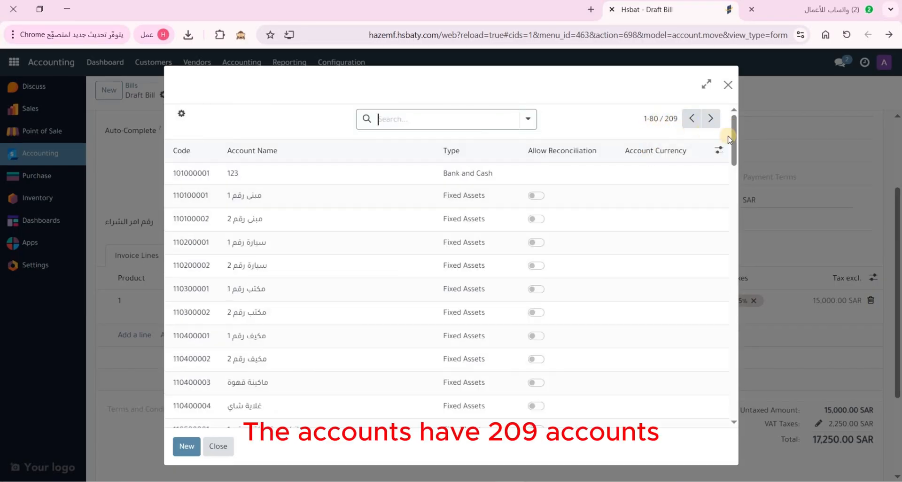
{"action": "left_click_drag", "start_coordinate": [735, 134], "coordinate": [733, 75]}
{"action": "left_click", "coordinate": [654, 119]}
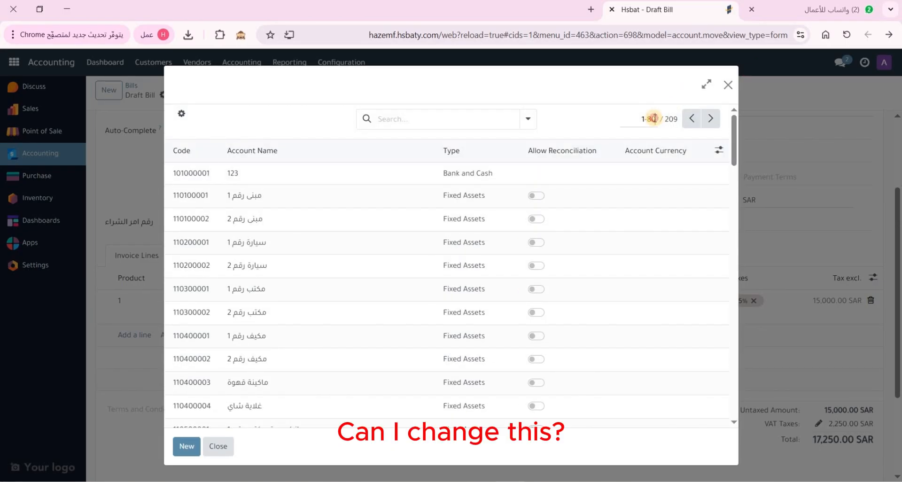
{"action": "double_click", "coordinate": [654, 119]}
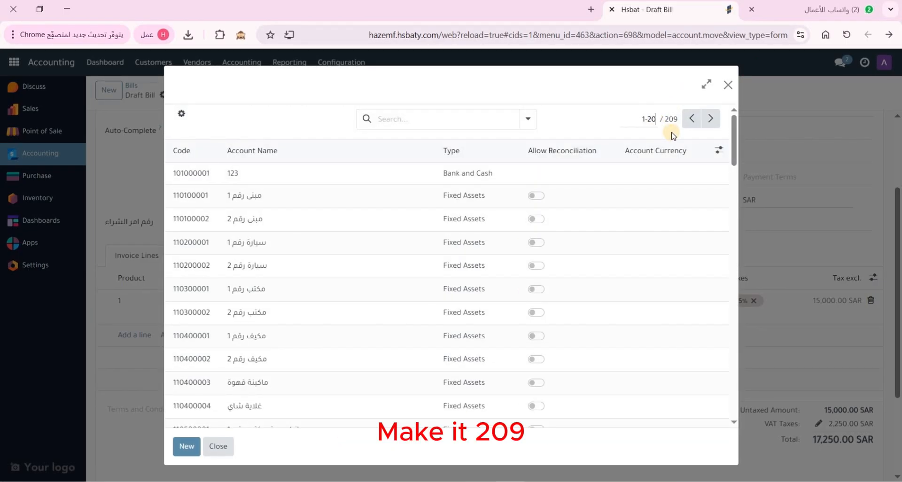
{"action": "key", "text": "Return"}
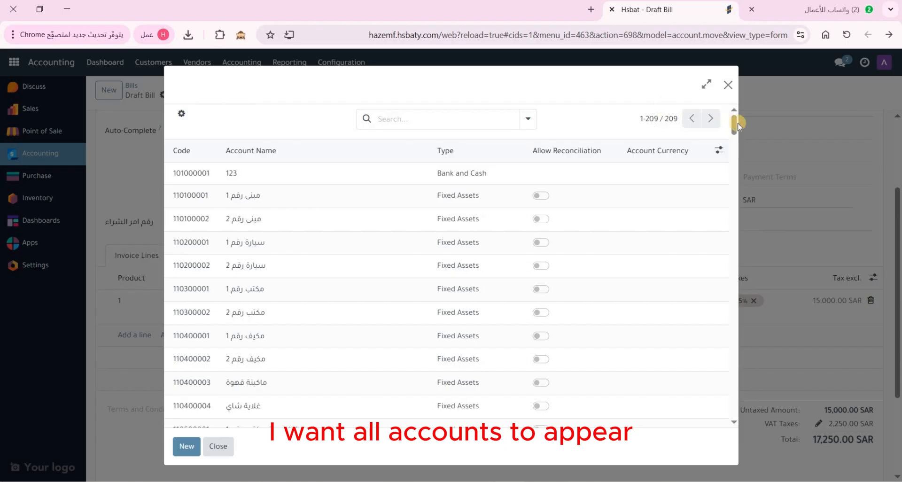
{"action": "scroll", "coordinate": [731, 213], "scroll_direction": "down", "scroll_amount": 3}
{"action": "scroll", "coordinate": [729, 213], "scroll_direction": "down", "scroll_amount": 20}
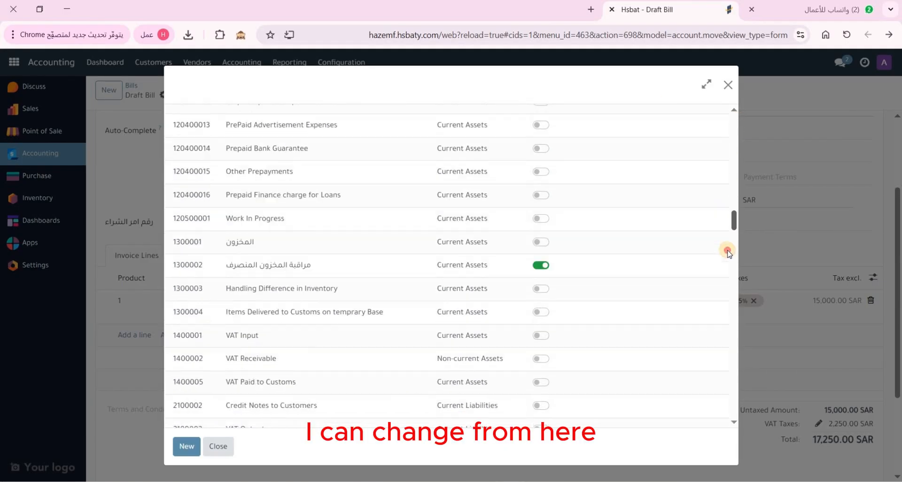
{"action": "scroll", "coordinate": [728, 292], "scroll_direction": "up", "scroll_amount": 5}
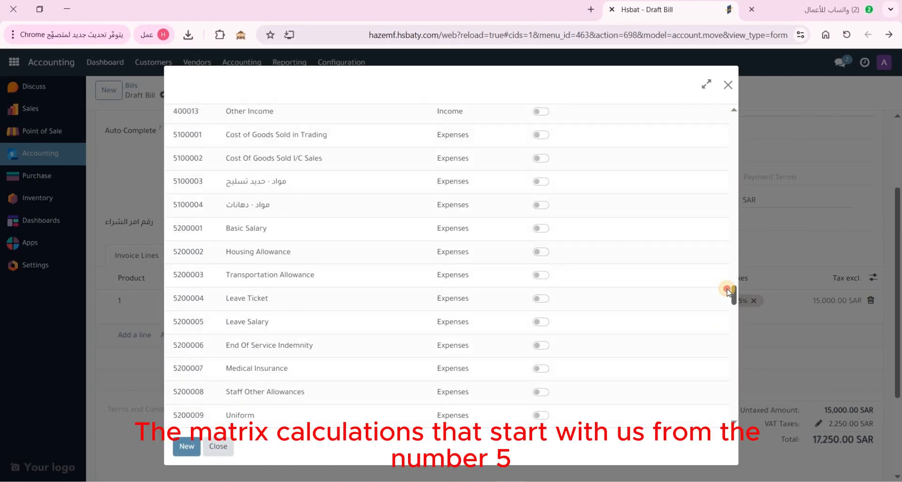
{"action": "left_click_drag", "start_coordinate": [728, 293], "coordinate": [723, 376]}
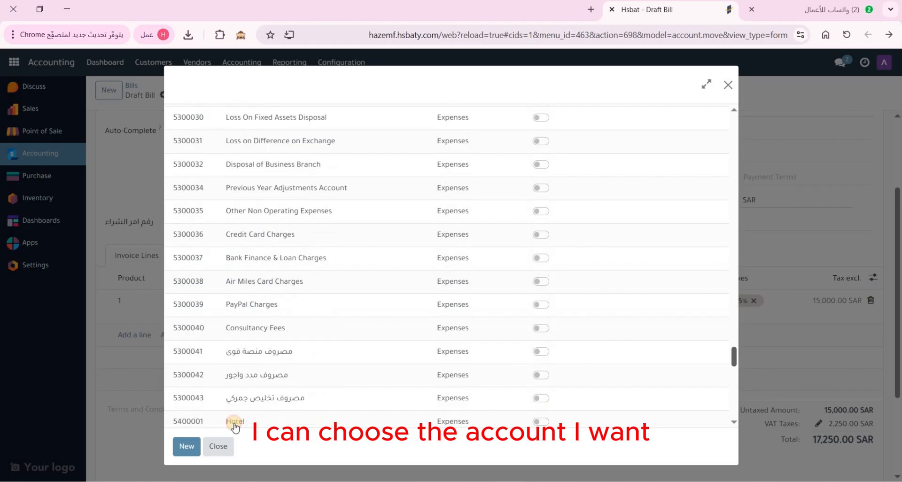
{"action": "left_click", "coordinate": [217, 446]}
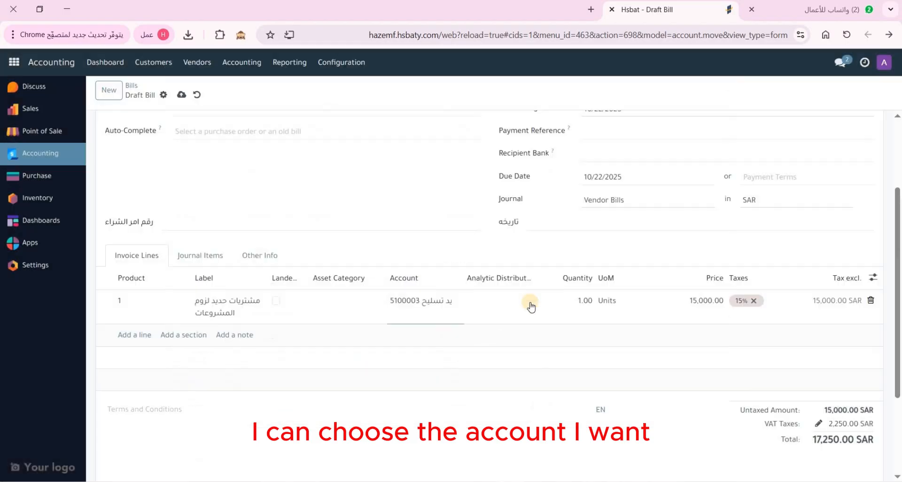
Change the line price to 5,000 so the bill totals 5,750 SAR
{"action": "left_click", "coordinate": [692, 303]}
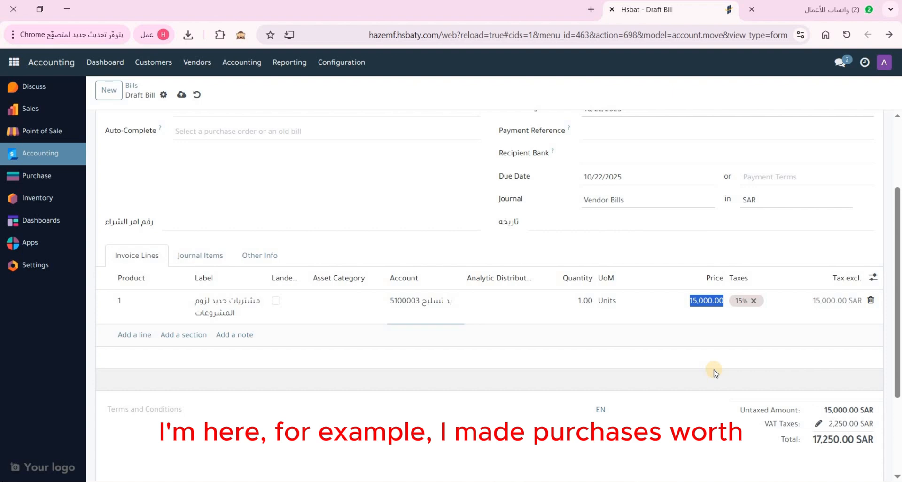
{"action": "type", "text": "5,000"}
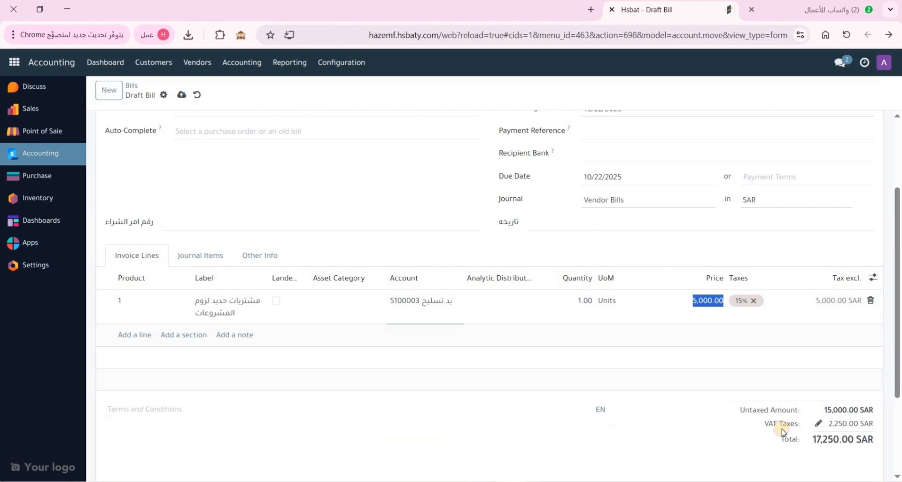
{"action": "left_click", "coordinate": [824, 439]}
{"action": "scroll", "coordinate": [658, 256], "scroll_direction": "up", "scroll_amount": 3}
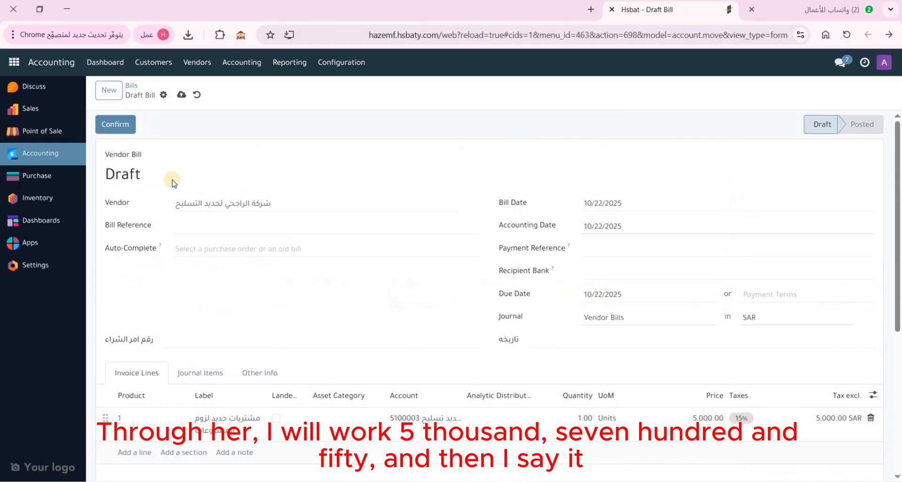
Post the bill and highlight its new number BILL/2025/10/0019
{"action": "left_click", "coordinate": [128, 126]}
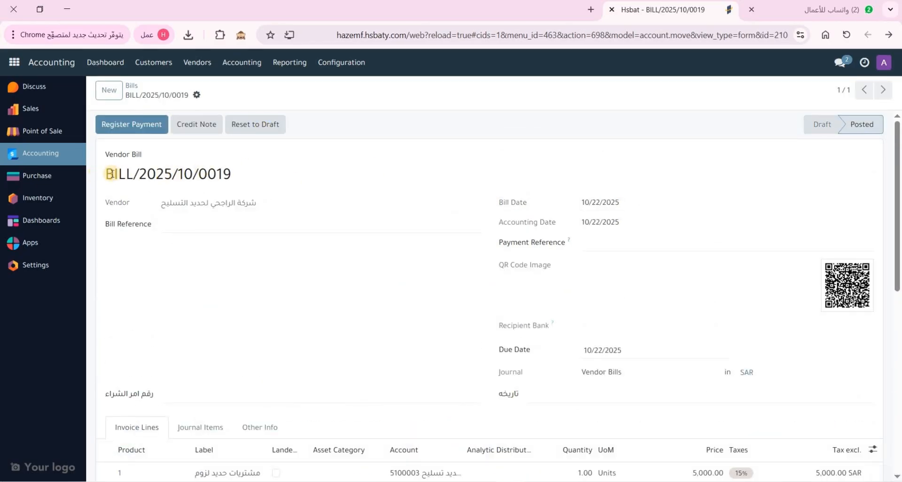
{"action": "mouse_move", "coordinate": [106, 173]}
{"action": "left_mouse_down"}
{"action": "mouse_move", "coordinate": [201, 173]}
{"action": "mouse_move", "coordinate": [104, 173]}
{"action": "left_mouse_up"}
{"action": "left_click", "coordinate": [151, 176]}
{"action": "left_click", "coordinate": [130, 174]}
{"action": "double_click", "coordinate": [130, 174]}
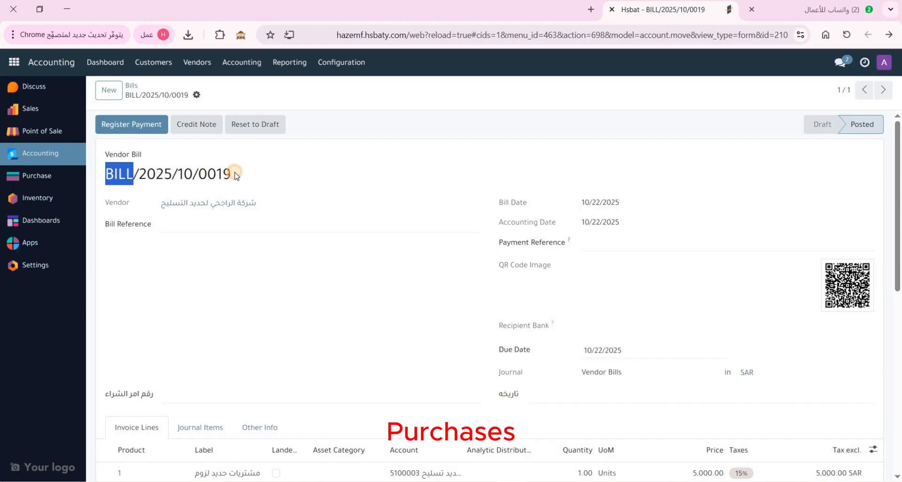
{"action": "left_click_drag", "start_coordinate": [235, 173], "coordinate": [227, 174]}
{"action": "left_click", "coordinate": [282, 175]}
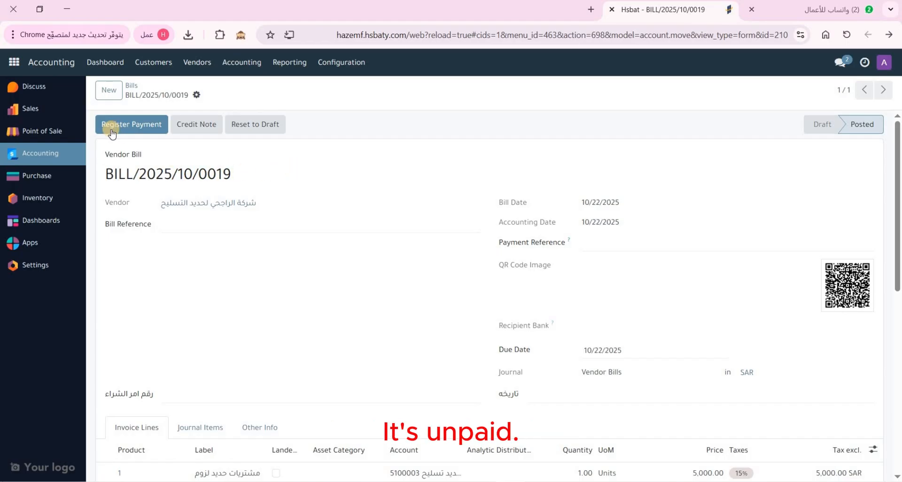
Pay 5,750.00 SAR from the Bank journal by bank transfer, effective 10/22/2025
{"action": "left_click", "coordinate": [143, 131]}
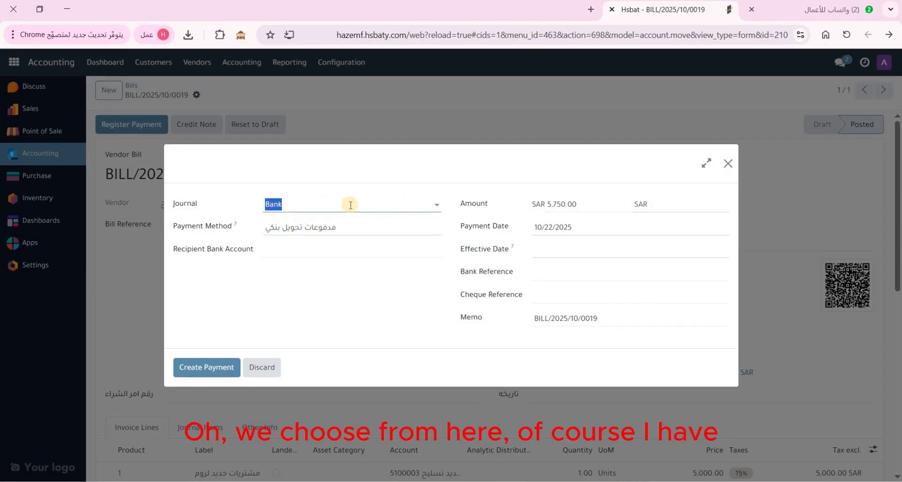
{"action": "left_click", "coordinate": [325, 207]}
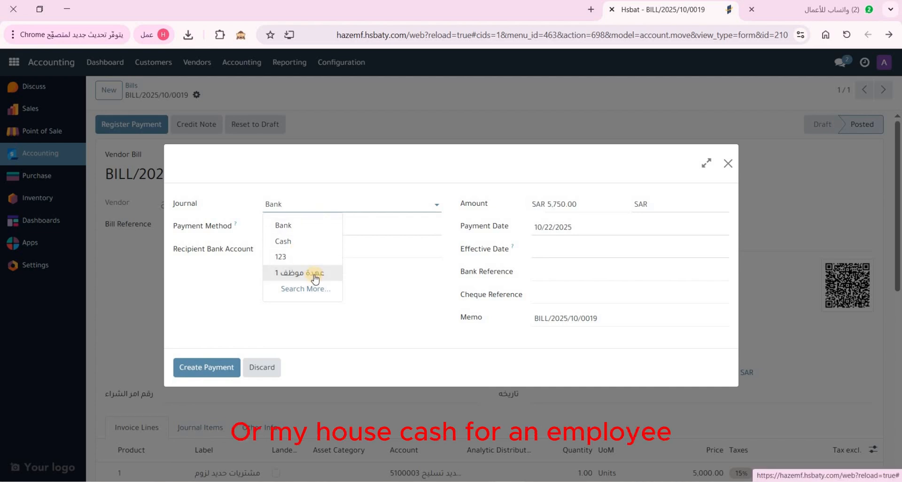
{"action": "left_click", "coordinate": [287, 226]}
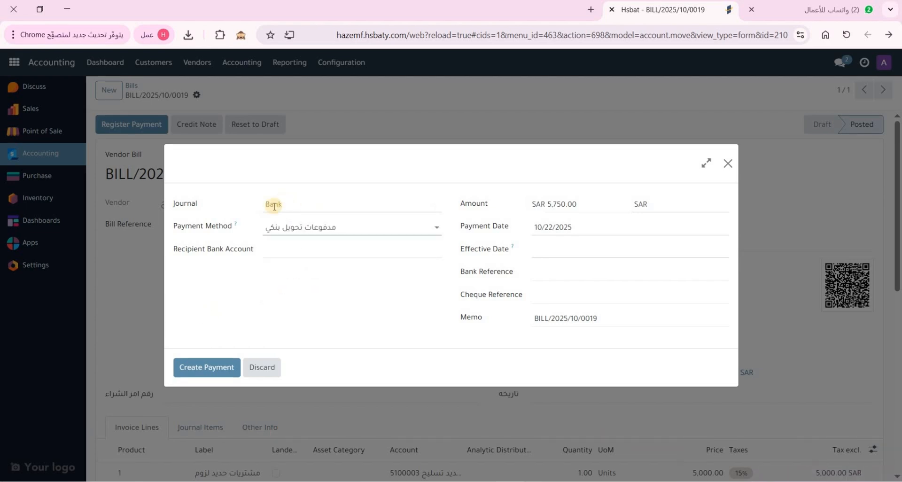
{"action": "left_click", "coordinate": [325, 226]}
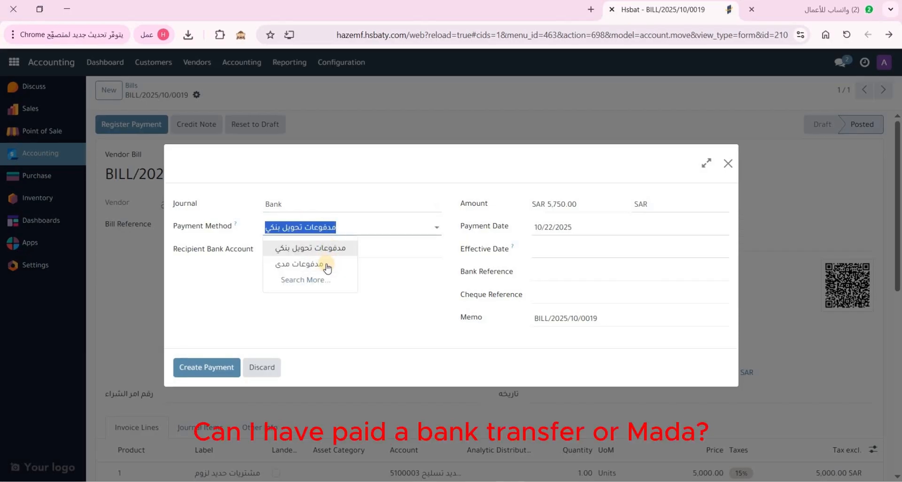
{"action": "left_click", "coordinate": [357, 248]}
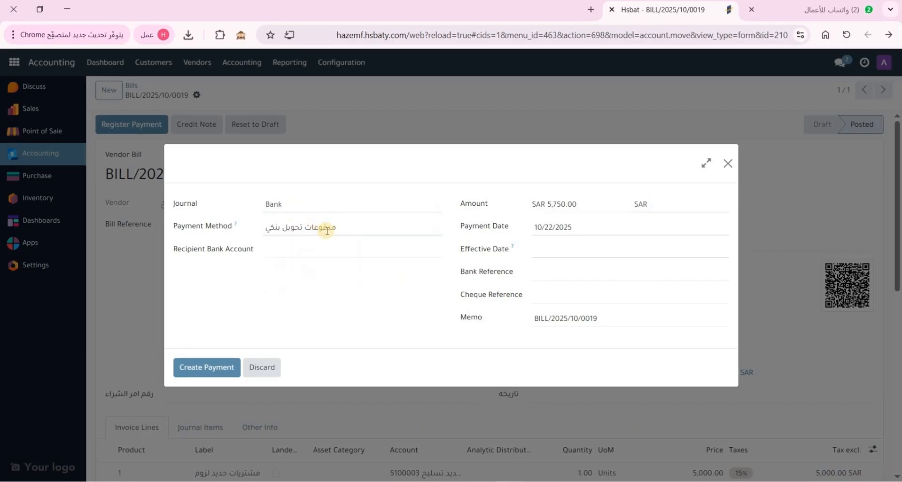
{"action": "left_click", "coordinate": [576, 254]}
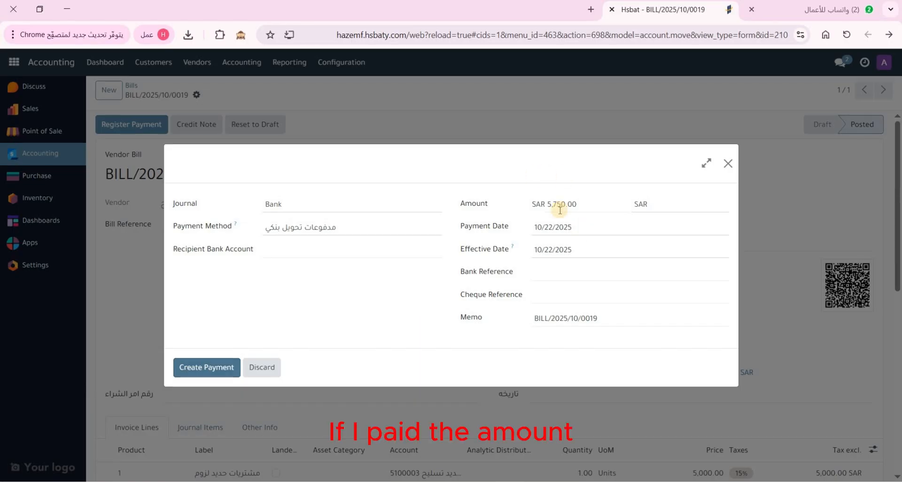
{"action": "left_click", "coordinate": [221, 369]}
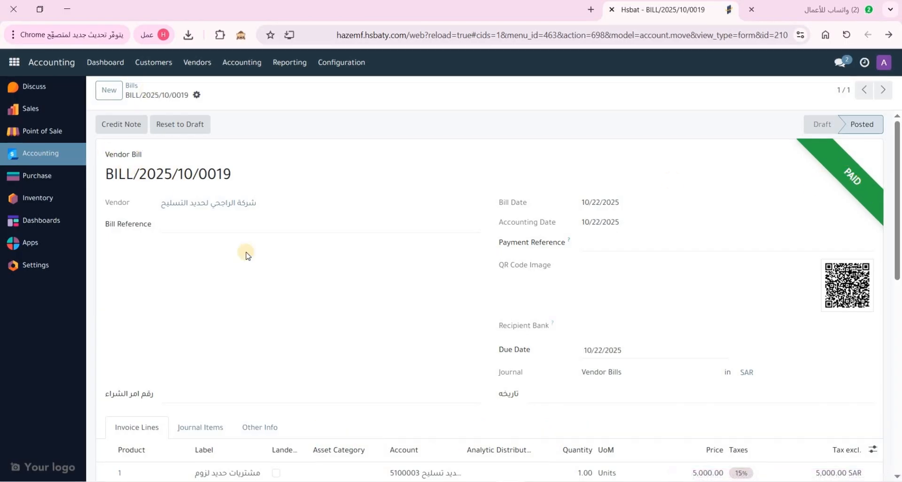
Start a new bill for newly created vendor شركة الكهرباء, dated 10/22/2025
{"action": "scroll", "coordinate": [281, 287], "scroll_direction": "down", "scroll_amount": 3}
{"action": "scroll", "coordinate": [283, 281], "scroll_direction": "up", "scroll_amount": 4}
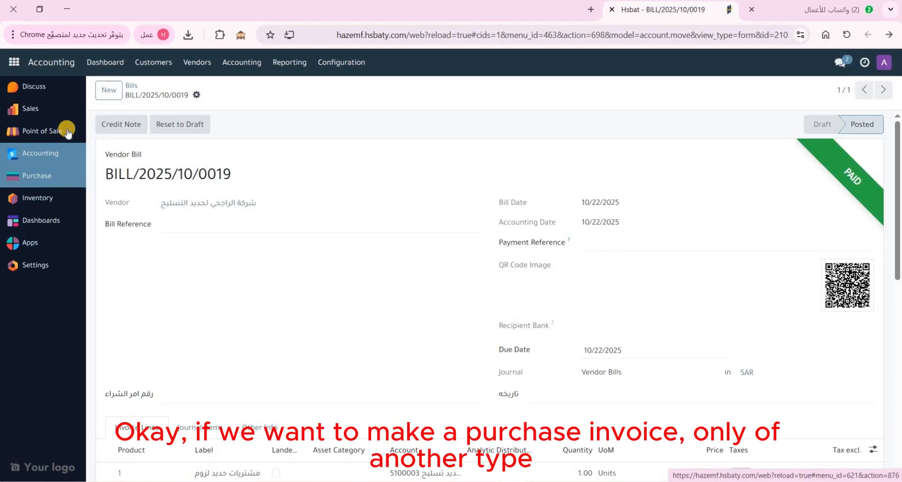
{"action": "left_click", "coordinate": [109, 90]}
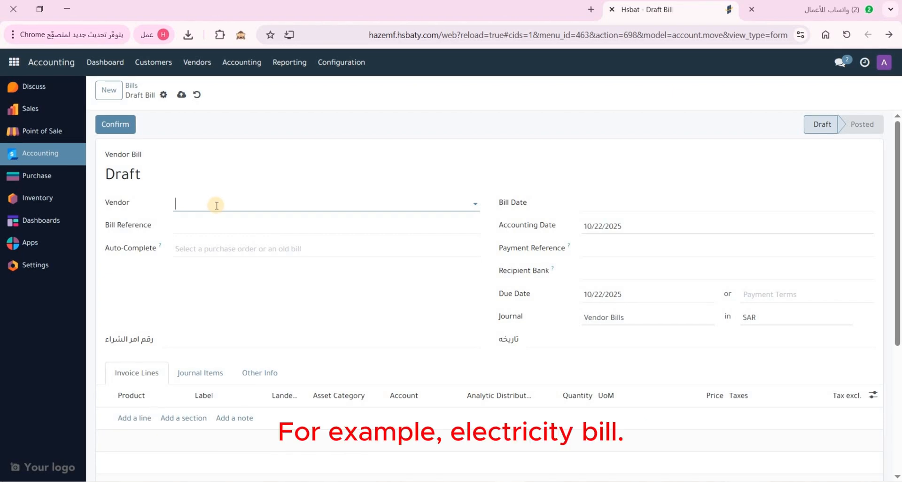
{"action": "type", "text": "مور"}
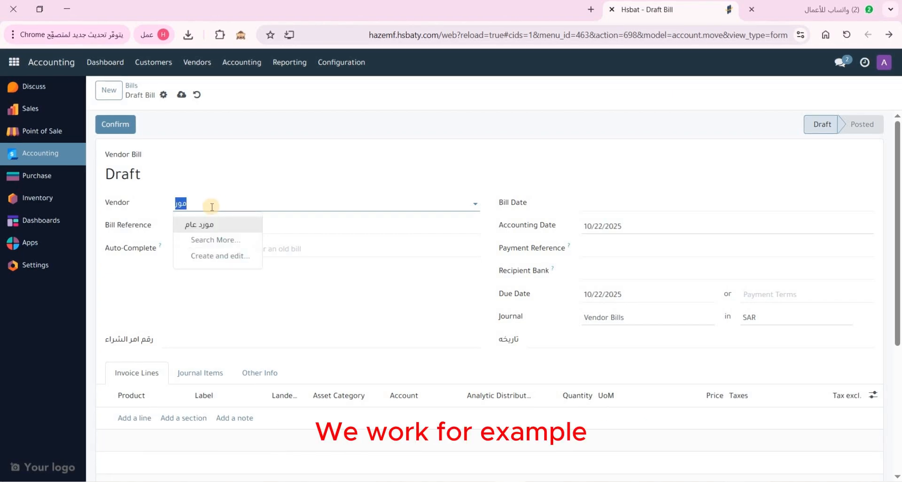
{"action": "type", "text": "شركة الكهرباء"}
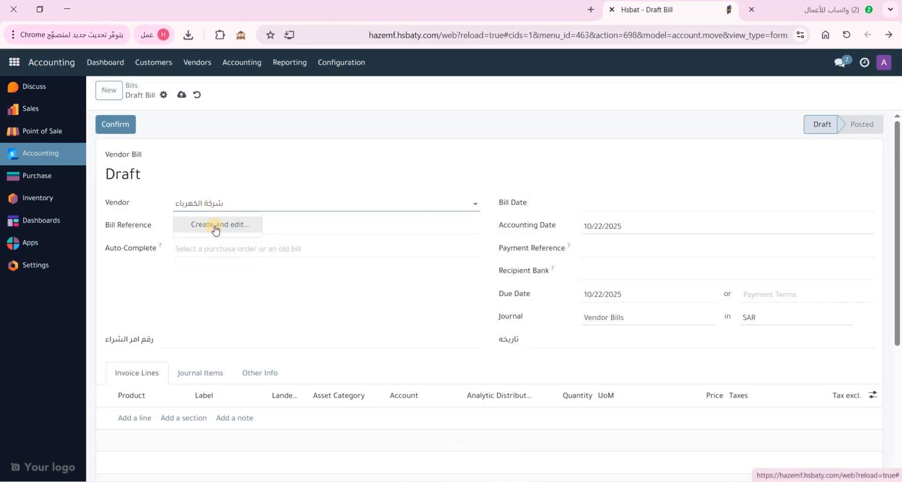
{"action": "left_click", "coordinate": [214, 226]}
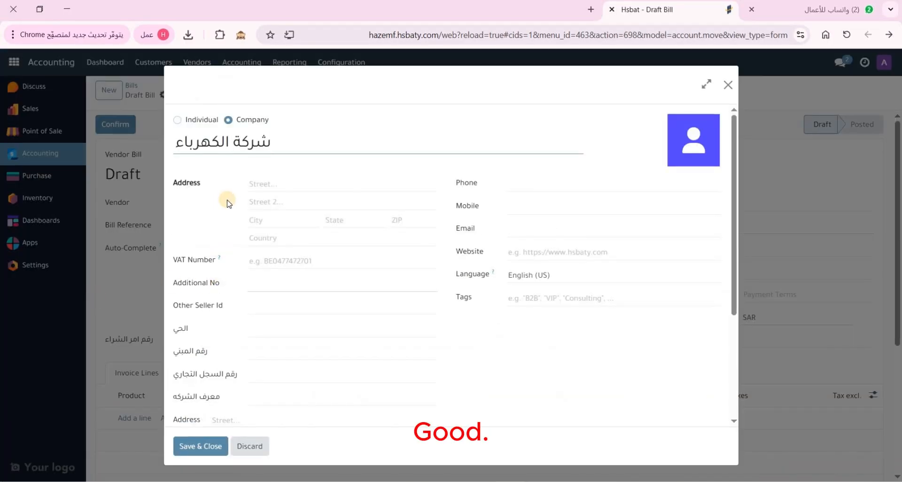
{"action": "left_click", "coordinate": [205, 447]}
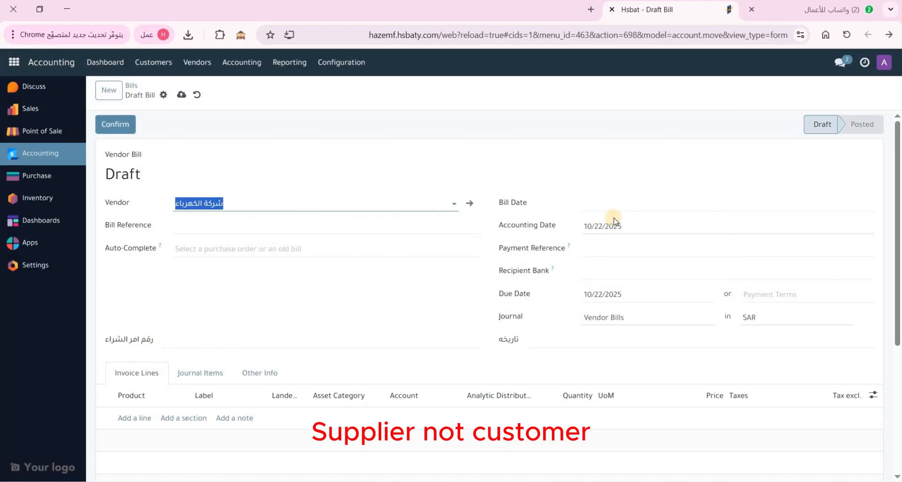
{"action": "left_click", "coordinate": [607, 203]}
{"action": "left_click", "coordinate": [742, 376]}
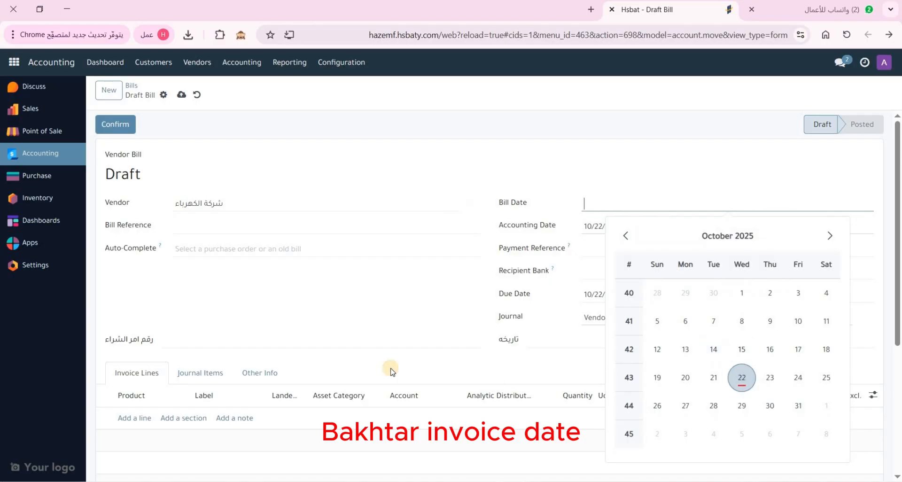
{"action": "scroll", "coordinate": [188, 334], "scroll_direction": "down", "scroll_amount": 1}
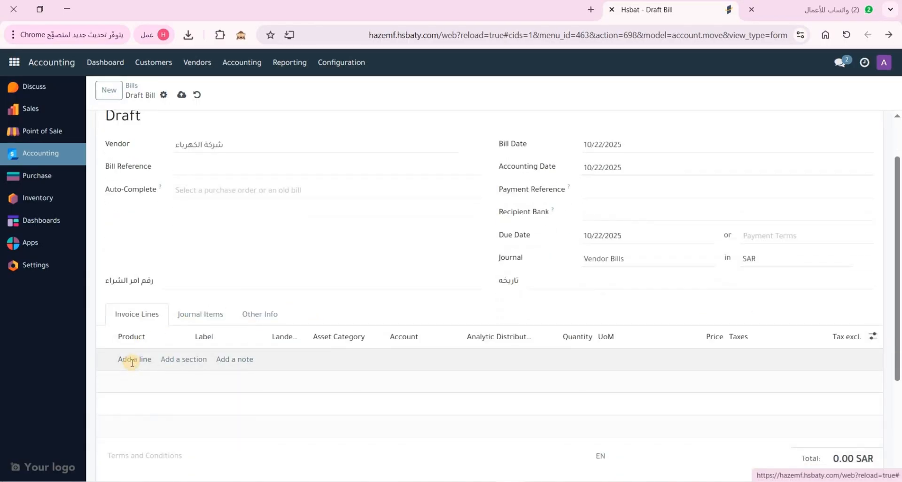
Add a product 1 line labelled فاتورة كهرباء شهر اكتوبر 2025
{"action": "left_click", "coordinate": [133, 362]}
{"action": "left_click", "coordinate": [150, 360]}
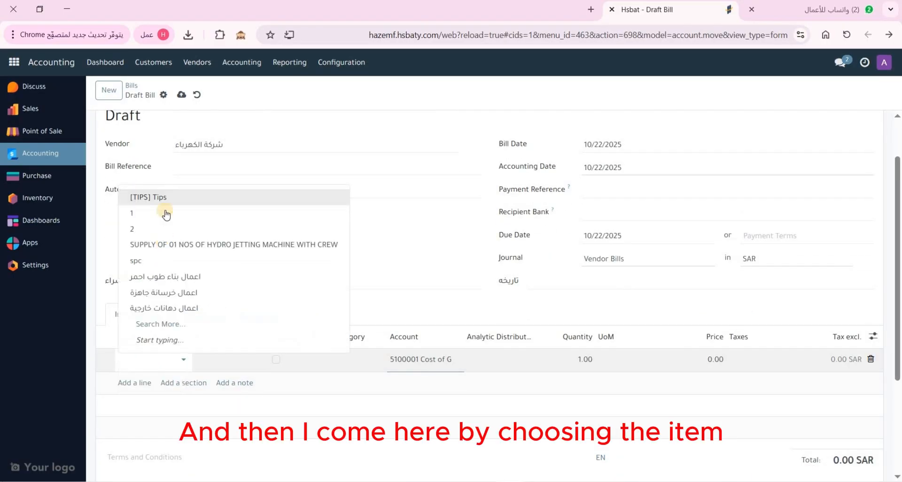
{"action": "left_click", "coordinate": [162, 210]}
{"action": "left_click", "coordinate": [217, 358]}
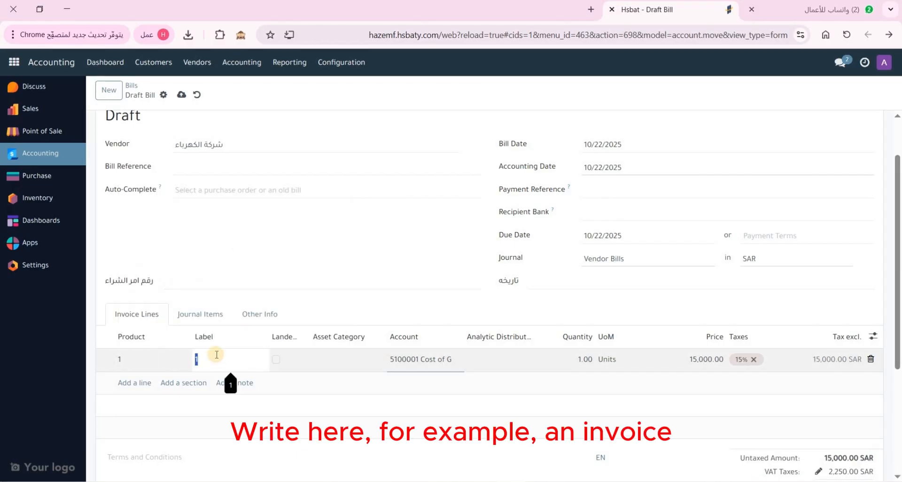
{"action": "type", "text": "فاتورة كهر"}
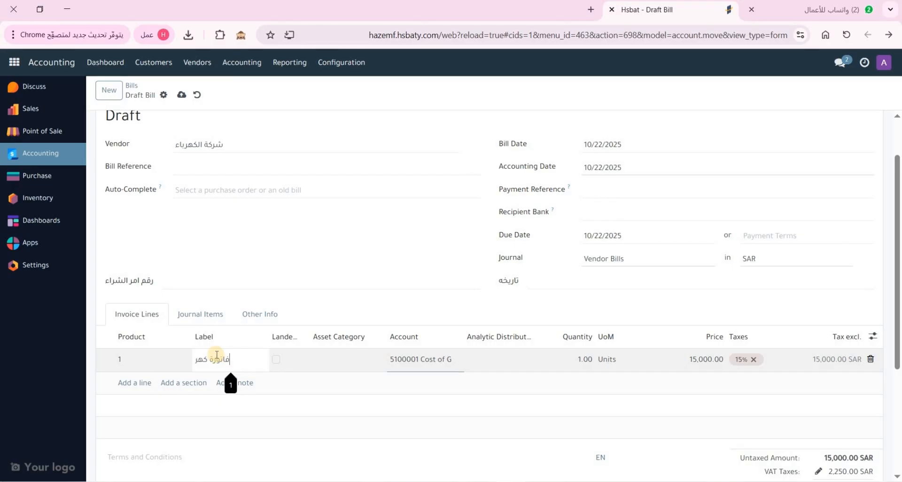
{"action": "type", "text": "باء شهر اكت"}
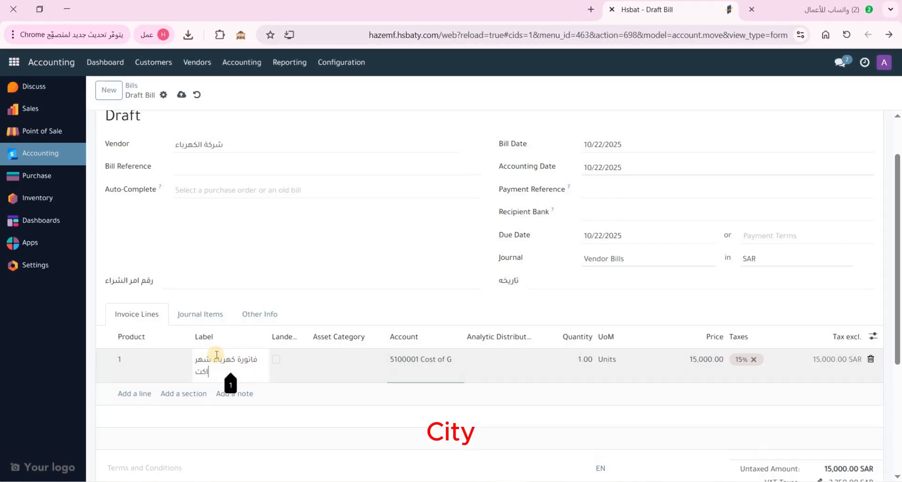
{"action": "type", "text": "وبر 2025"}
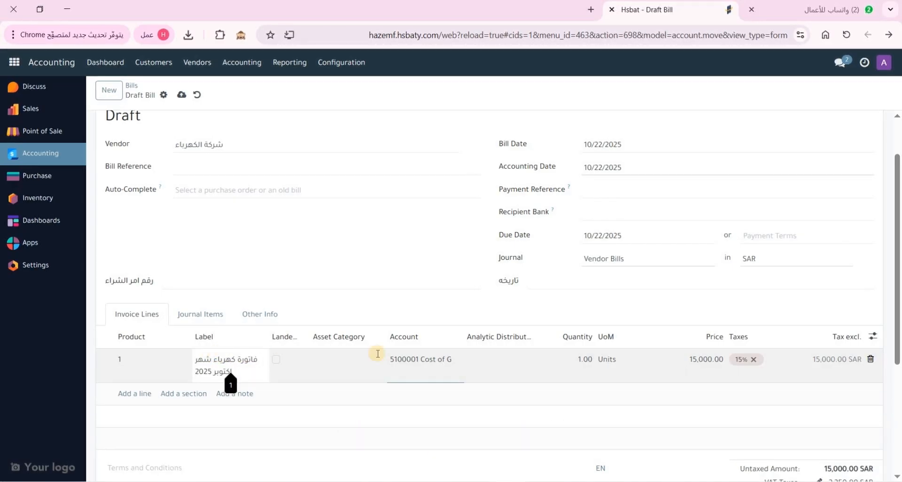
Set the line's account to 5300006 and price to 1,000, totalling 1,150.00 SAR
{"action": "left_click", "coordinate": [435, 361]}
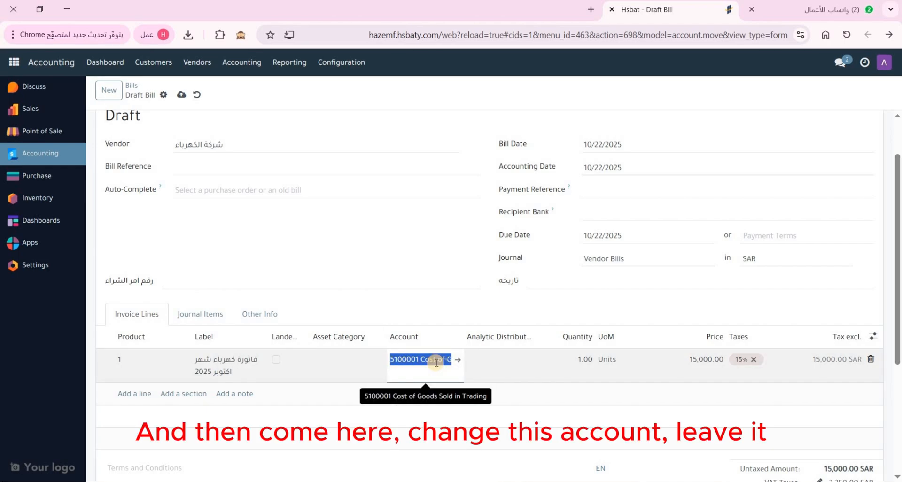
{"action": "type", "text": "كهرب"}
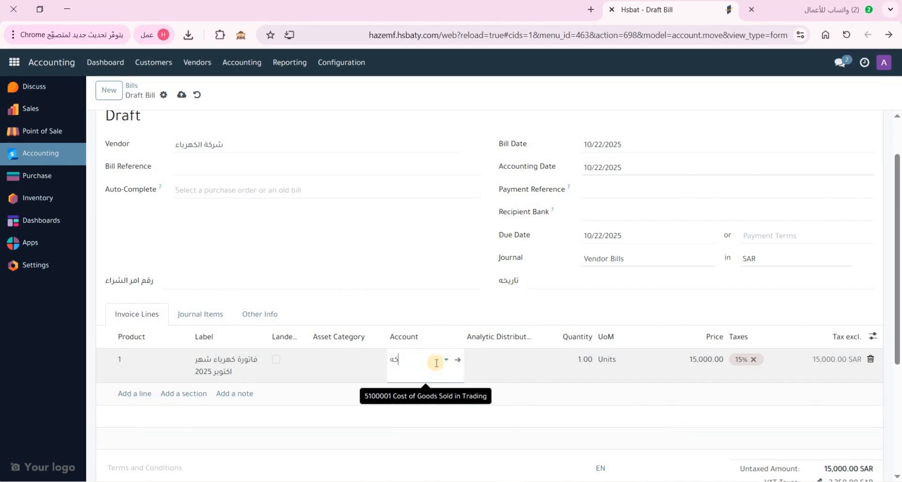
{"action": "left_click", "coordinate": [372, 385]}
{"action": "left_click", "coordinate": [691, 360]}
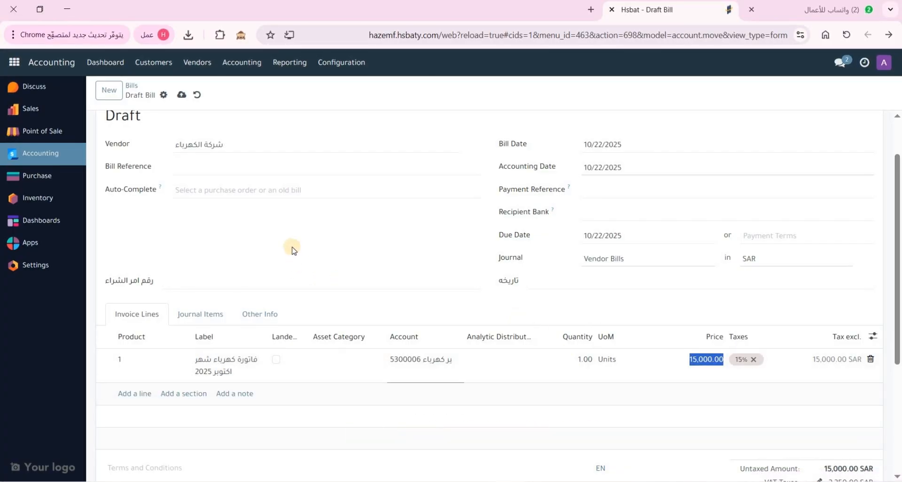
{"action": "type", "text": "1000"}
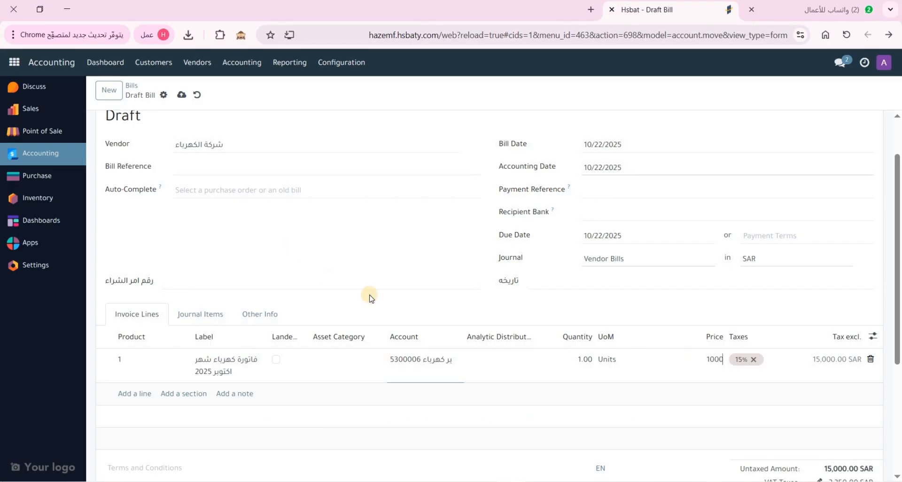
{"action": "left_click", "coordinate": [854, 410]}
{"action": "scroll", "coordinate": [856, 423], "scroll_direction": "down", "scroll_amount": 2}
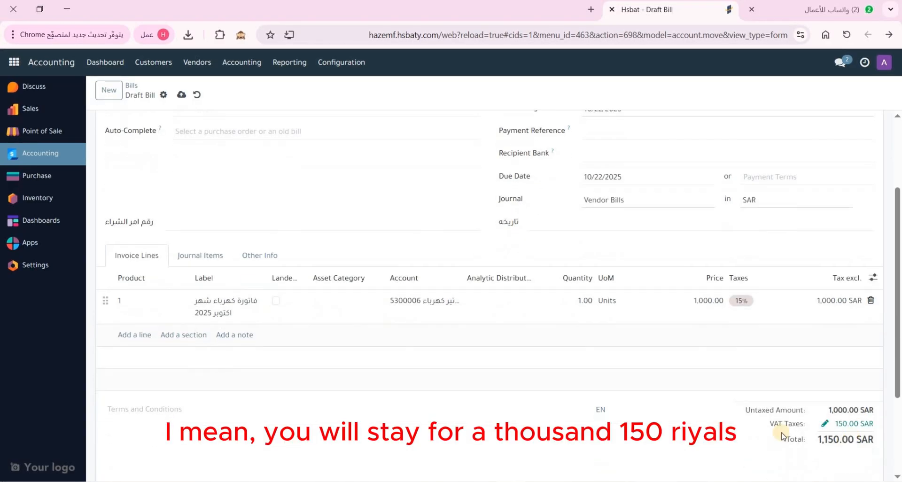
{"action": "scroll", "coordinate": [582, 314], "scroll_direction": "up", "scroll_amount": 3}
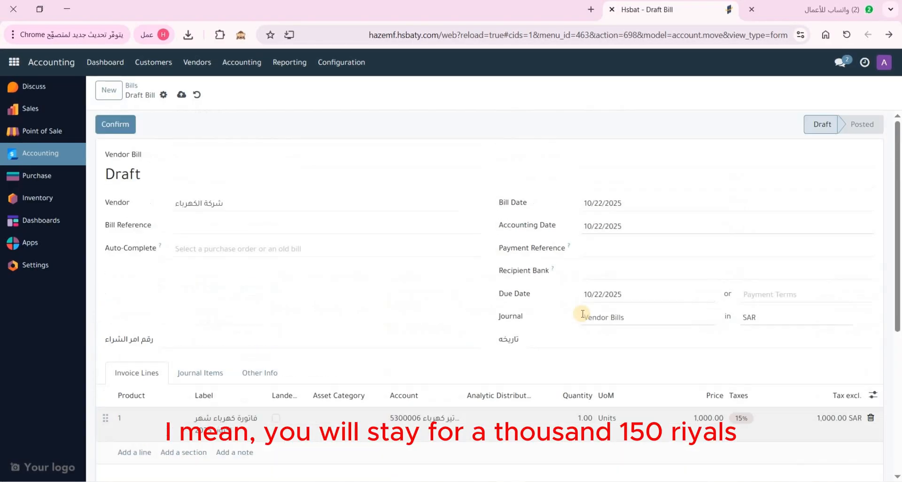
Post bill BILL/2025/10/0020 and fill in a 1,150.00 SAR Bank transfer payment dated 10/22/2025
{"action": "left_click", "coordinate": [120, 125]}
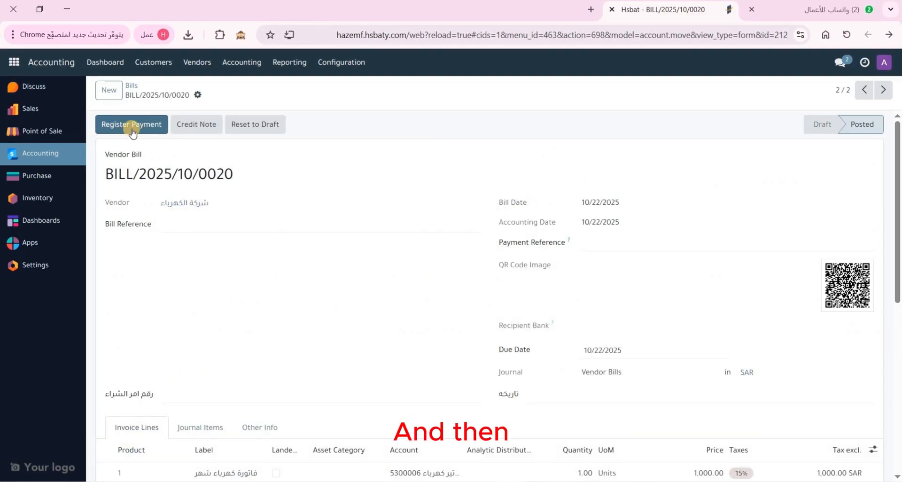
{"action": "left_click", "coordinate": [140, 130]}
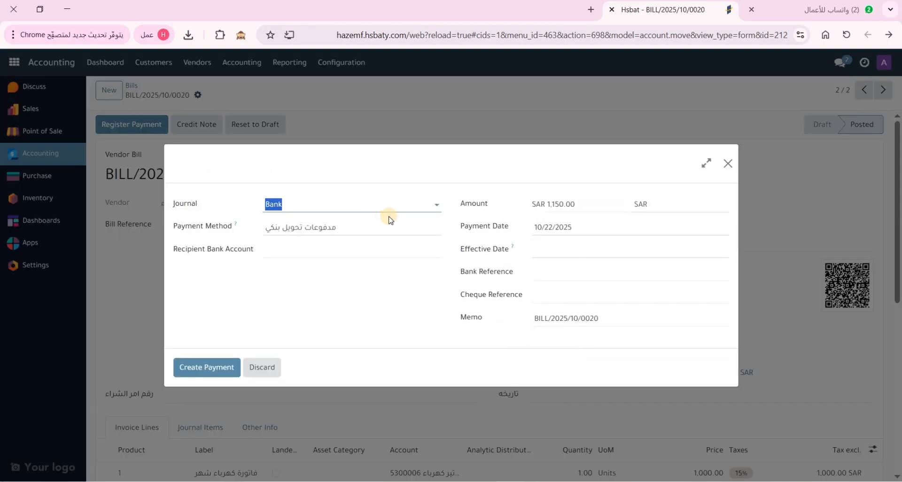
{"action": "left_click", "coordinate": [339, 207]}
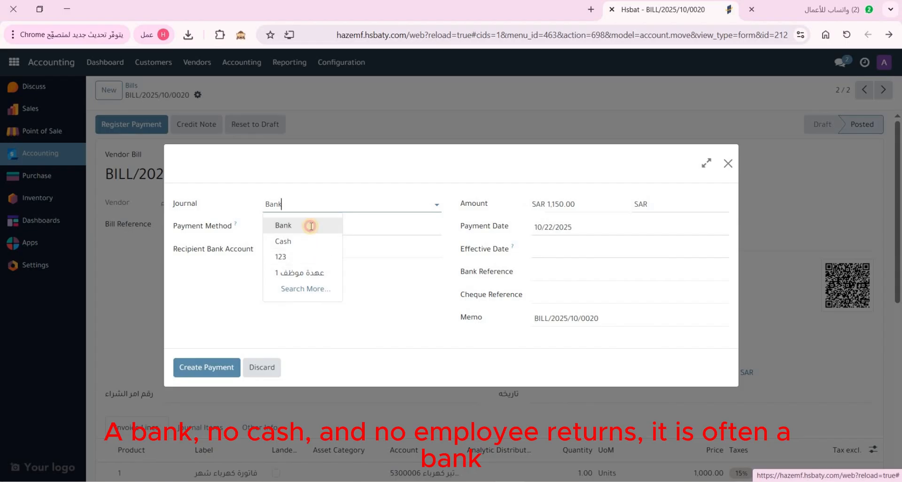
{"action": "left_click", "coordinate": [308, 225]}
{"action": "left_click", "coordinate": [325, 229]}
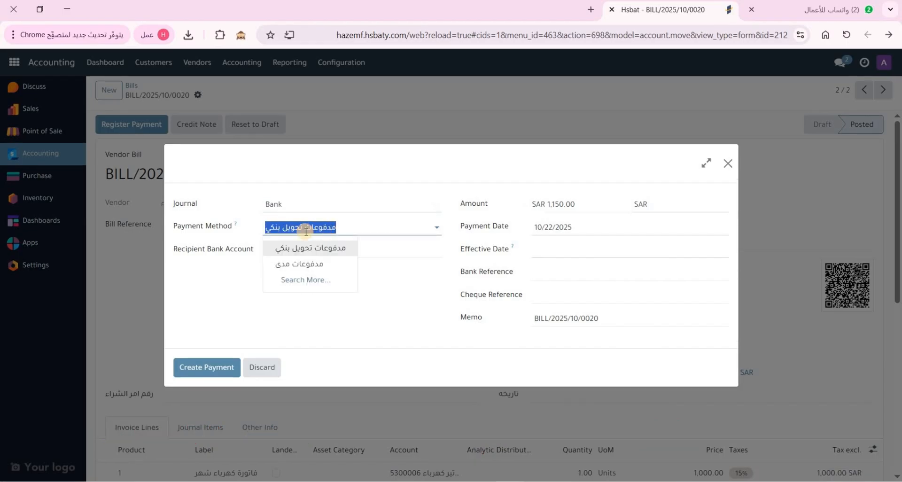
{"action": "left_click", "coordinate": [322, 230]}
{"action": "left_click", "coordinate": [203, 371]}
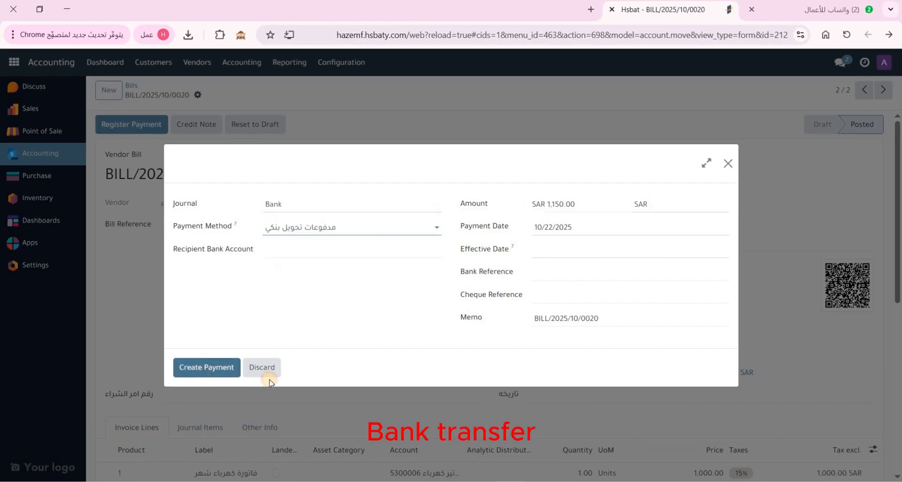
{"action": "left_click", "coordinate": [570, 254]}
{"action": "left_click", "coordinate": [417, 285]}
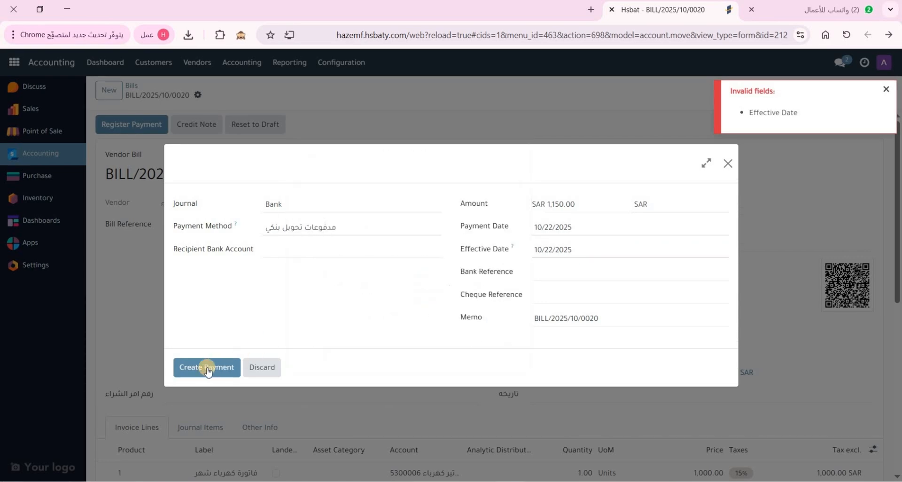
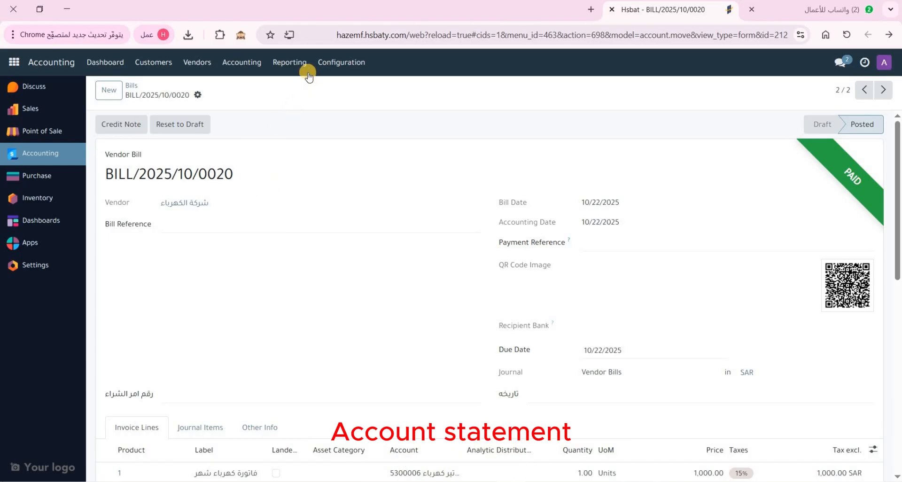
Open the Partner Ledger report from the Reporting menu
{"action": "left_click", "coordinate": [284, 62]}
{"action": "scroll", "coordinate": [340, 269], "scroll_direction": "down", "scroll_amount": 5}
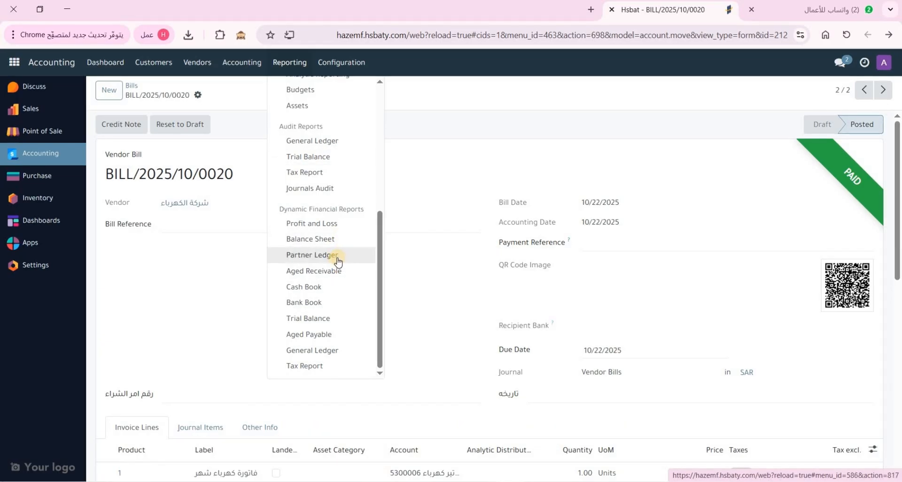
{"action": "left_click", "coordinate": [332, 258]}
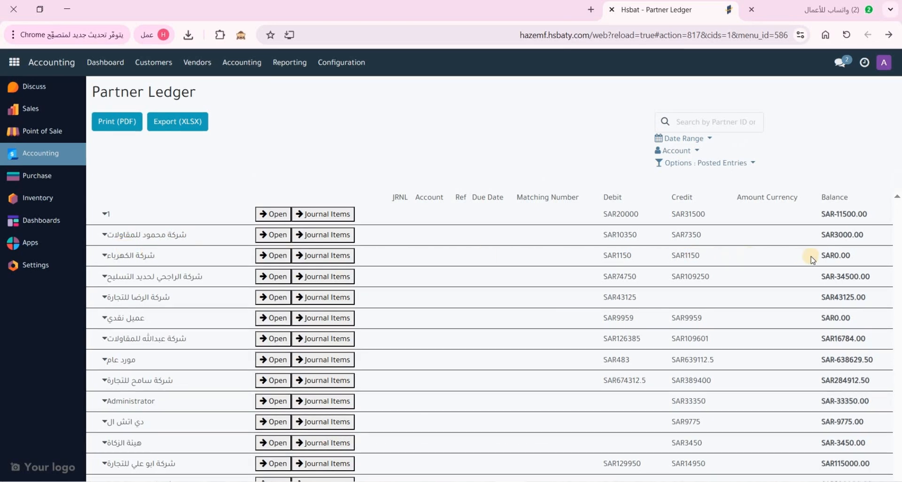
Expand the electricity company's two journal lines to confirm its zero balance, then reopen Reporting
{"action": "left_click_drag", "start_coordinate": [607, 255], "coordinate": [703, 255]}
{"action": "left_click", "coordinate": [687, 254]}
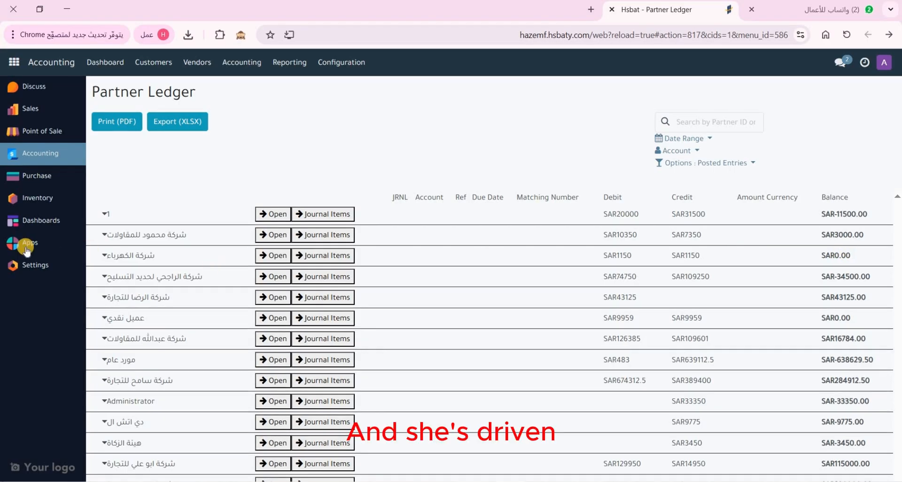
{"action": "left_click", "coordinate": [104, 255]}
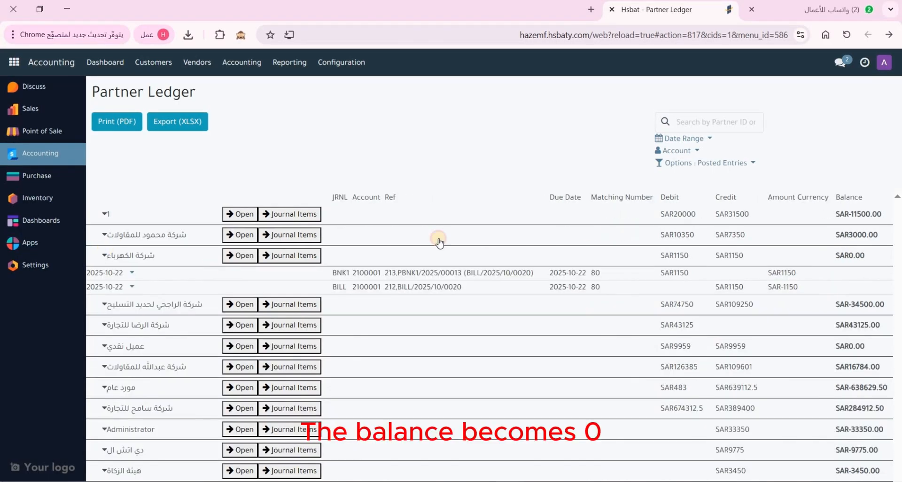
{"action": "left_click", "coordinate": [549, 248]}
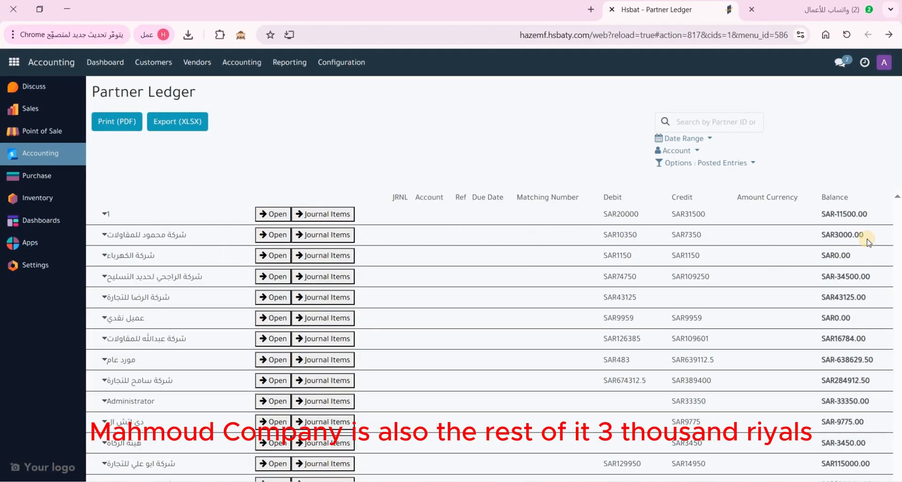
{"action": "left_click", "coordinate": [672, 215]}
{"action": "left_click", "coordinate": [695, 121]}
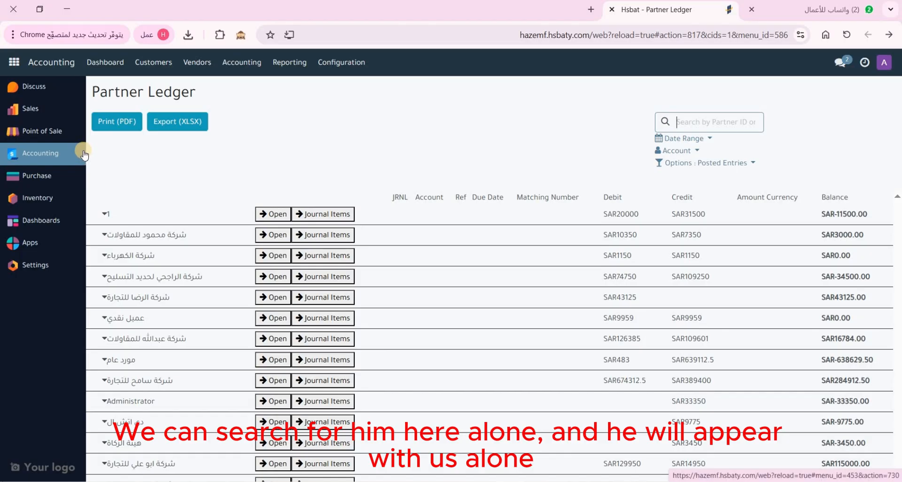
{"action": "left_click", "coordinate": [301, 63]}
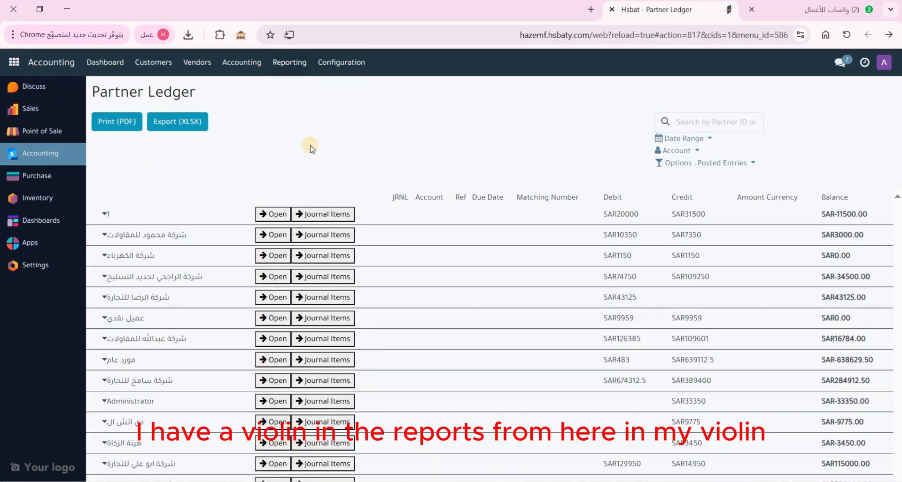
{"action": "scroll", "coordinate": [324, 235], "scroll_direction": "down", "scroll_amount": 5}
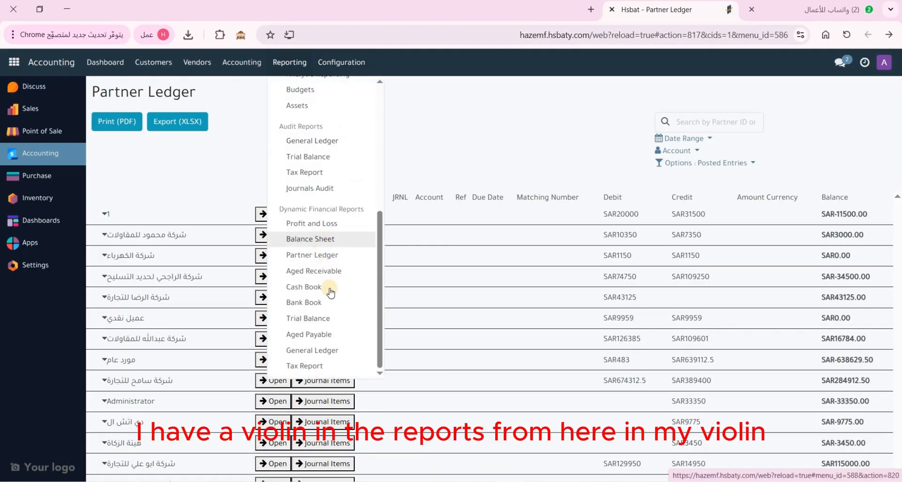
Open the General Ledger and expand Bank to review the 1,150 and 14,950 payments
{"action": "left_click", "coordinate": [329, 356]}
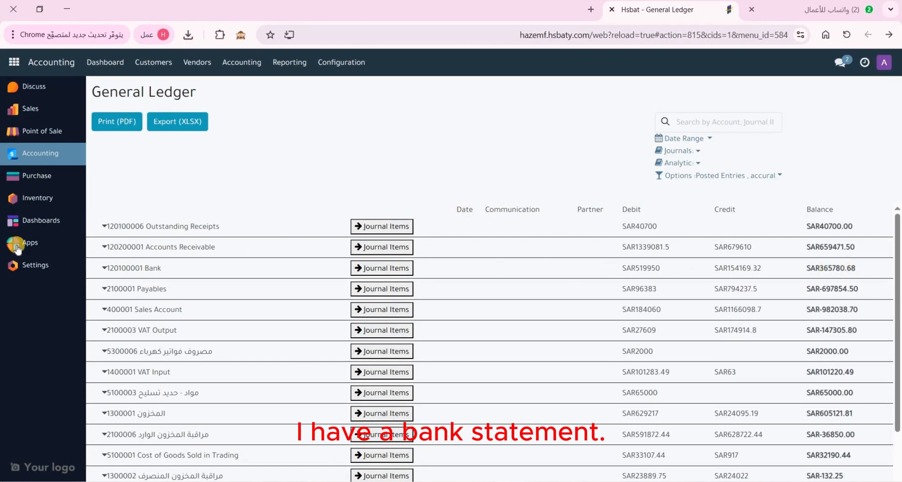
{"action": "left_click", "coordinate": [102, 269]}
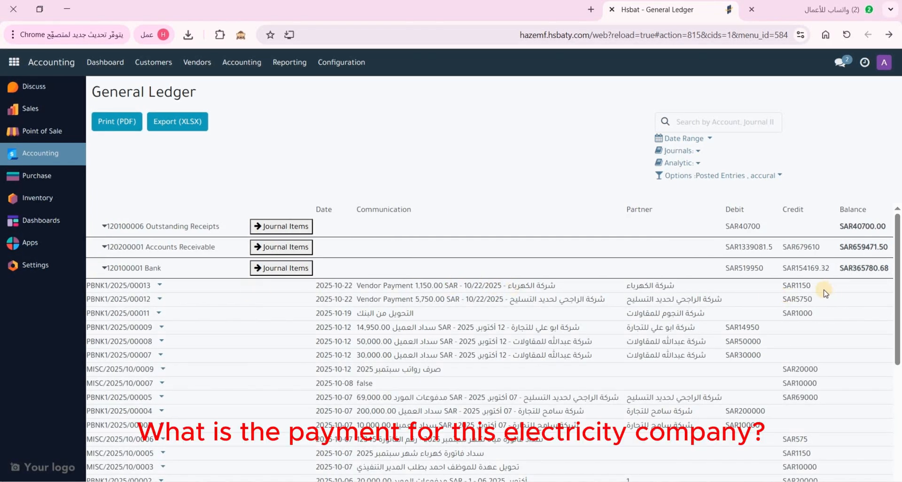
{"action": "mouse_move", "coordinate": [791, 286]}
{"action": "left_mouse_down"}
{"action": "mouse_move", "coordinate": [776, 290]}
{"action": "mouse_move", "coordinate": [796, 299]}
{"action": "left_mouse_up"}
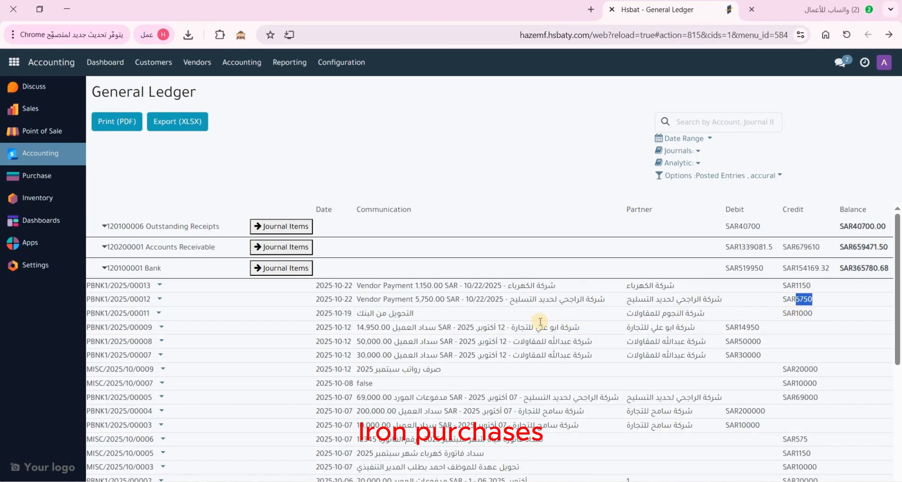
{"action": "left_click_drag", "start_coordinate": [755, 327], "coordinate": [730, 355]}
{"action": "scroll", "coordinate": [748, 348], "scroll_direction": "down", "scroll_amount": 1}
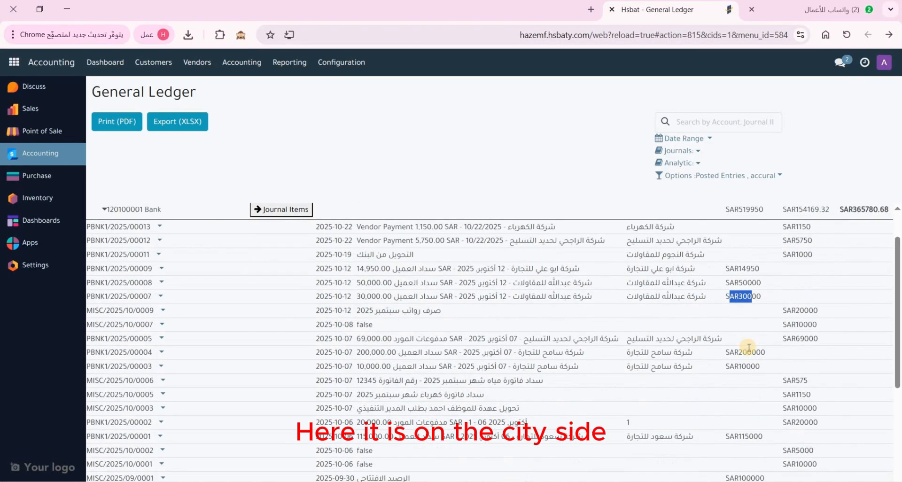
{"action": "scroll", "coordinate": [744, 367], "scroll_direction": "up", "scroll_amount": 1}
Filter the General Ledger accounts by 'BAN'
{"action": "left_click", "coordinate": [677, 121]}
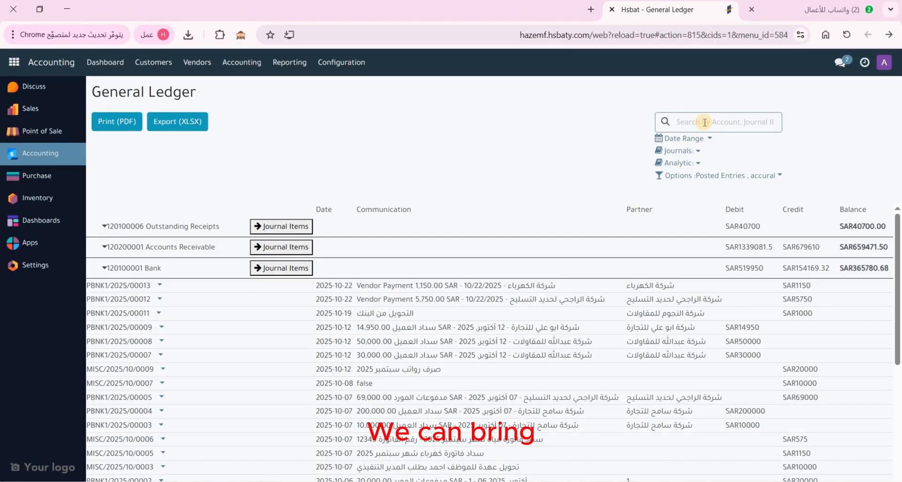
{"action": "type", "text": "ال"}
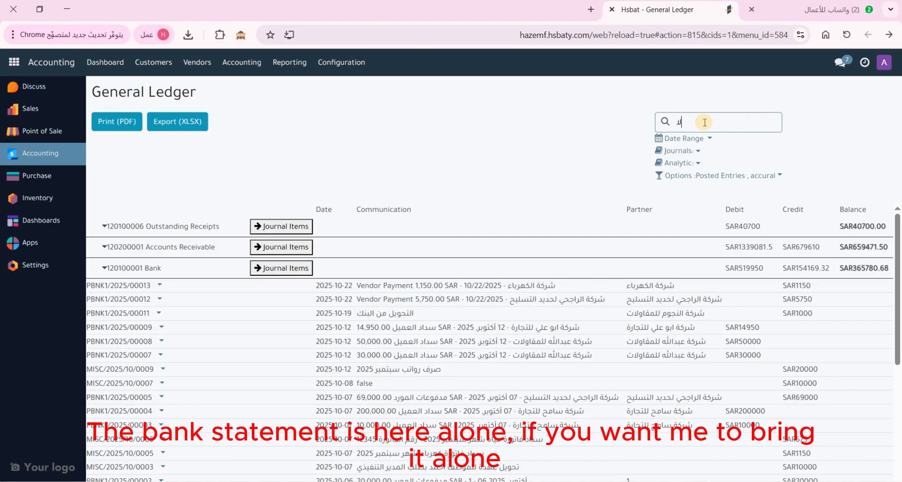
{"action": "type", "text": "ش"}
{"action": "key", "text": "BackSpace"}
{"action": "key", "text": "BackSpace"}
{"action": "key", "text": "BackSpace"}
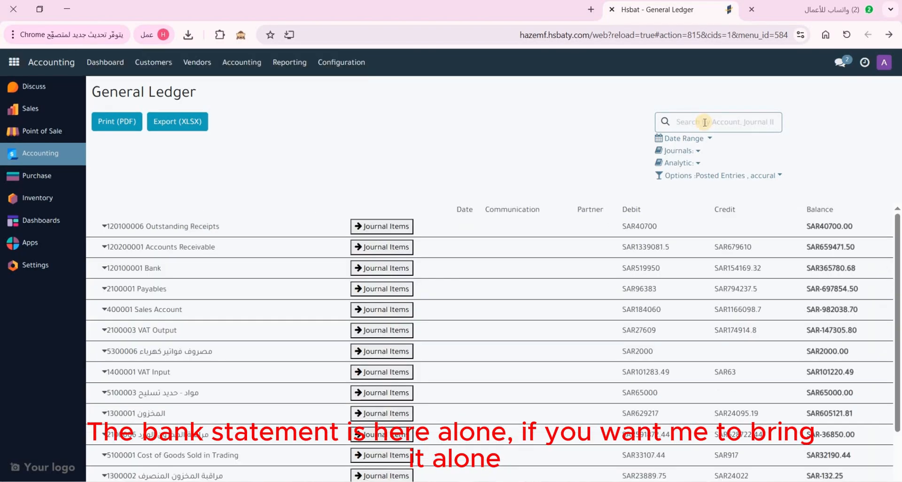
{"action": "type", "text": "BAN"}
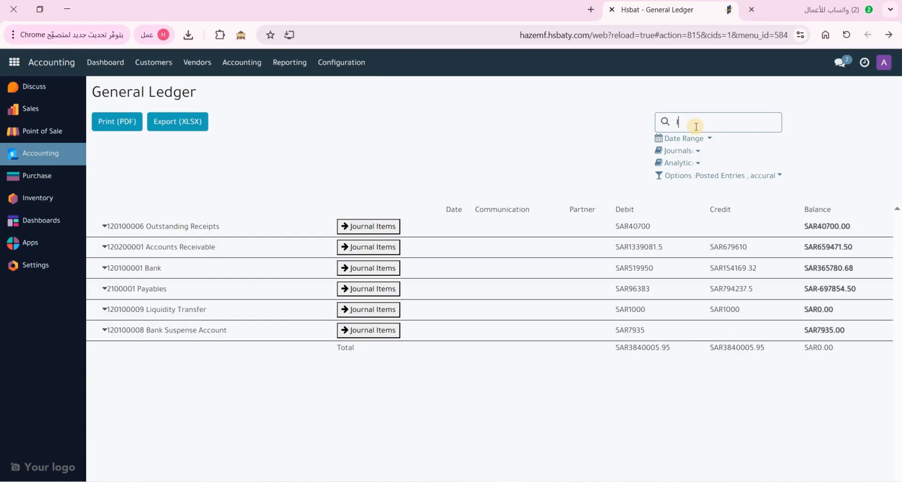
Search the General Ledger for account 120100001 and expand the Bank account's journal lines
{"action": "type", "text": "البنك"}
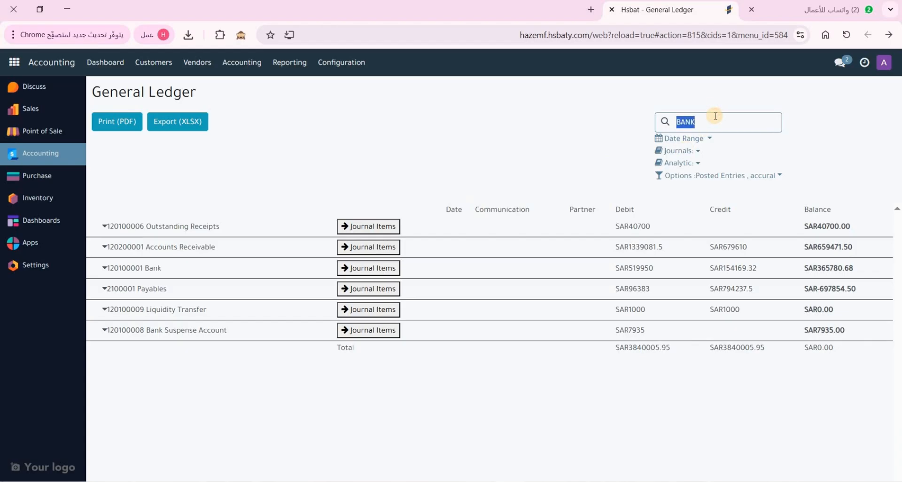
{"action": "type", "text": "201000"}
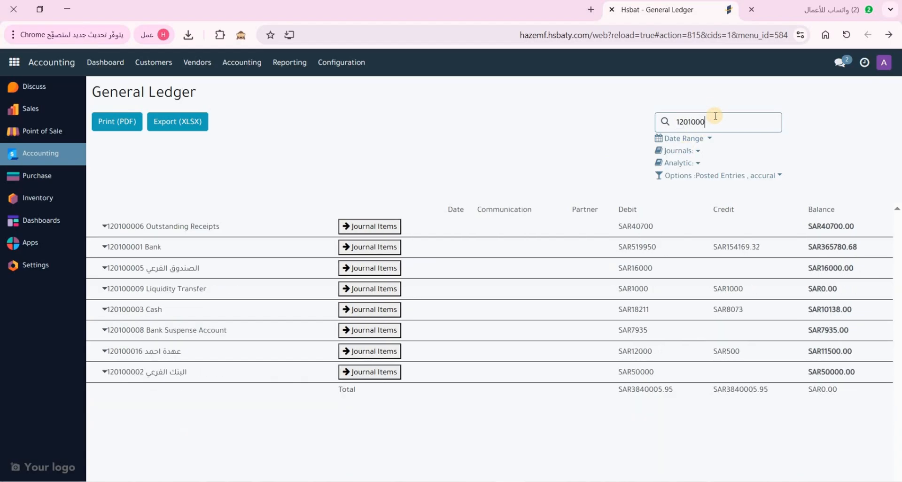
{"action": "type", "text": "01"}
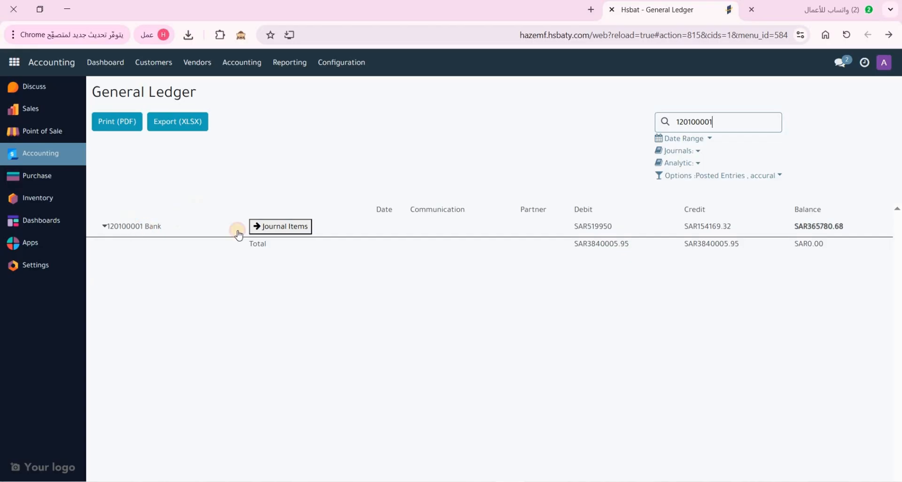
{"action": "left_click", "coordinate": [238, 232]}
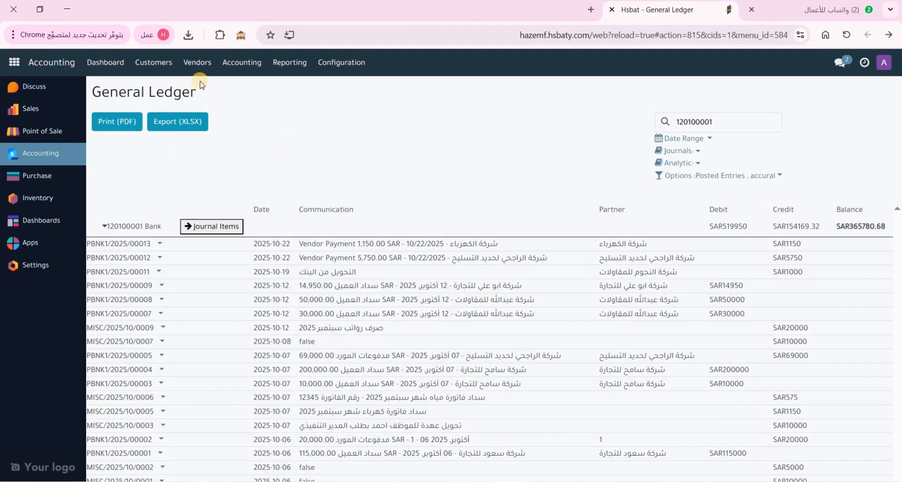
Go to Customers > Payments to list the 10 posted customer payments
{"action": "left_click", "coordinate": [158, 67]}
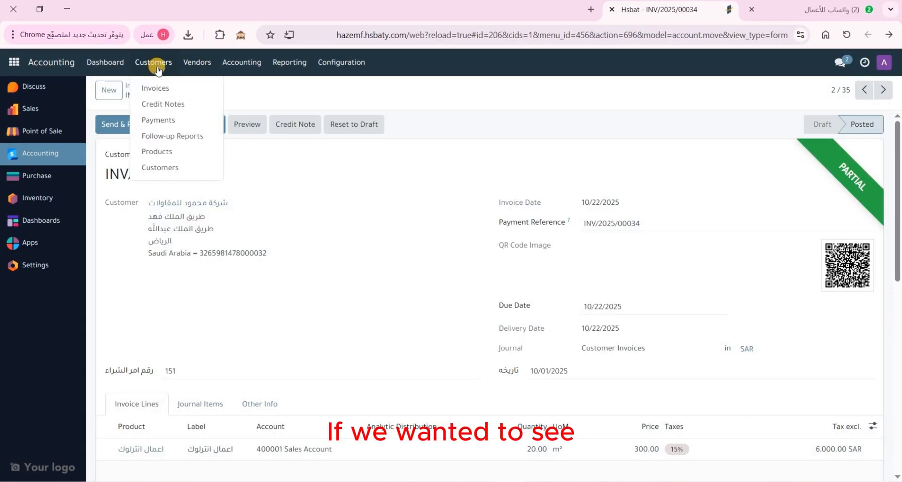
{"action": "left_click", "coordinate": [276, 186]}
{"action": "left_click", "coordinate": [50, 158]}
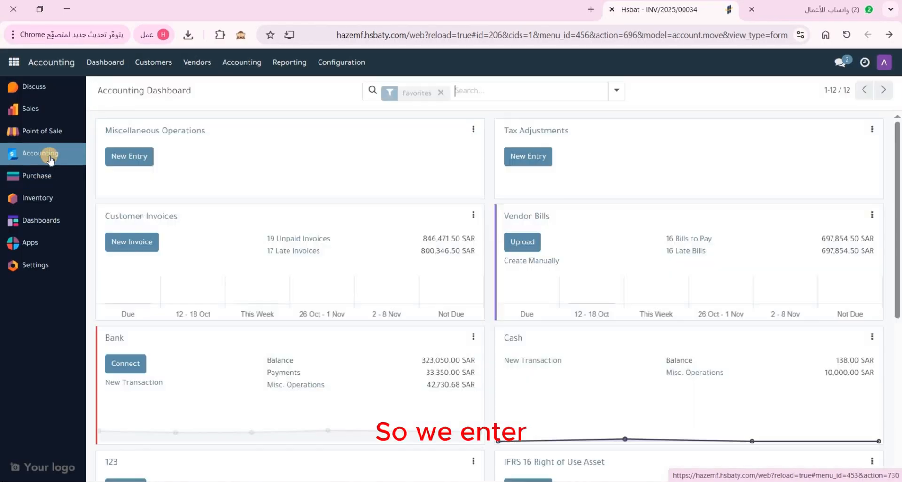
{"action": "left_click", "coordinate": [166, 64]}
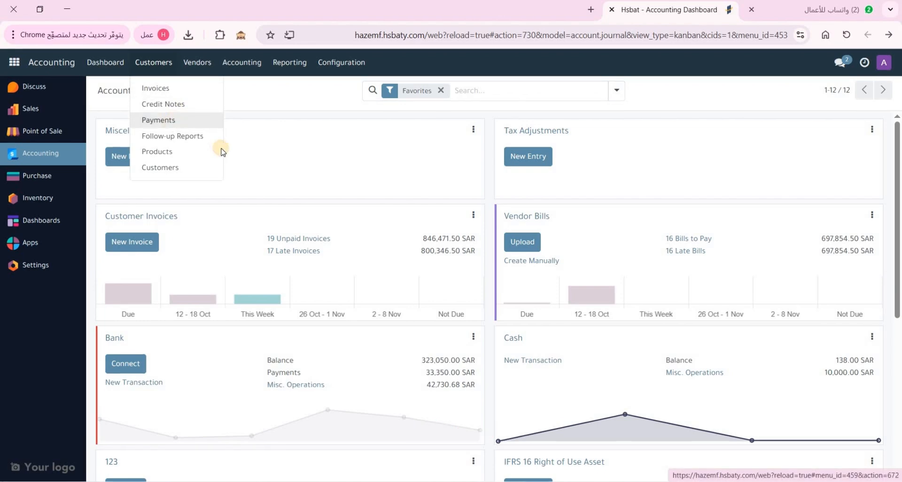
{"action": "left_click", "coordinate": [170, 120]}
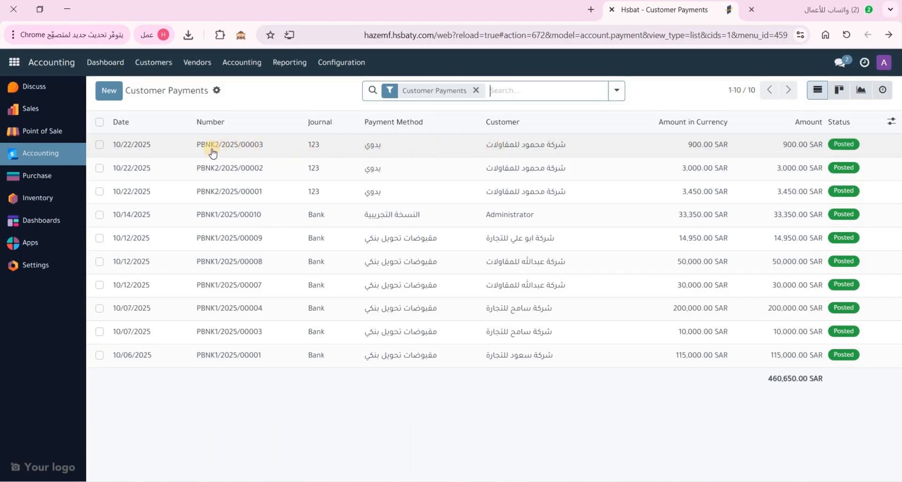
Open payment PBNK2/2025/00003 and generate its Payment Receipt from the Actions menu
{"action": "left_click", "coordinate": [412, 150]}
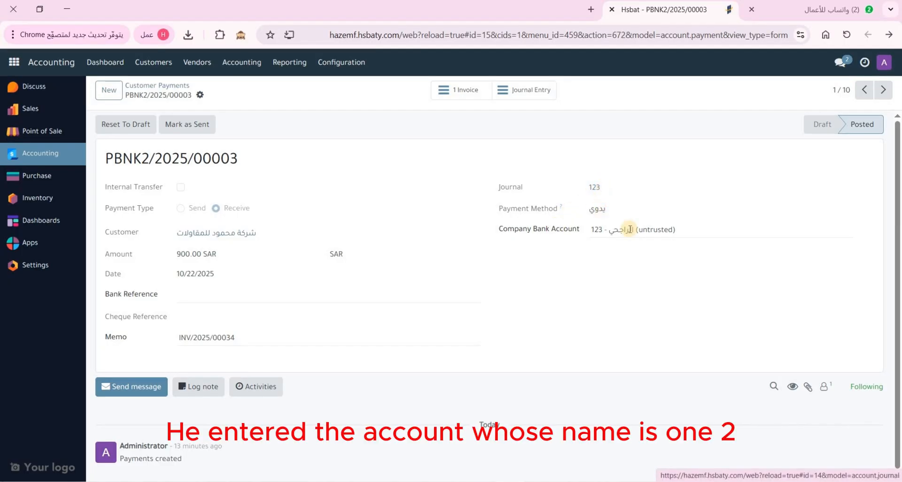
{"action": "left_click", "coordinate": [200, 94]}
{"action": "left_click", "coordinate": [245, 116]}
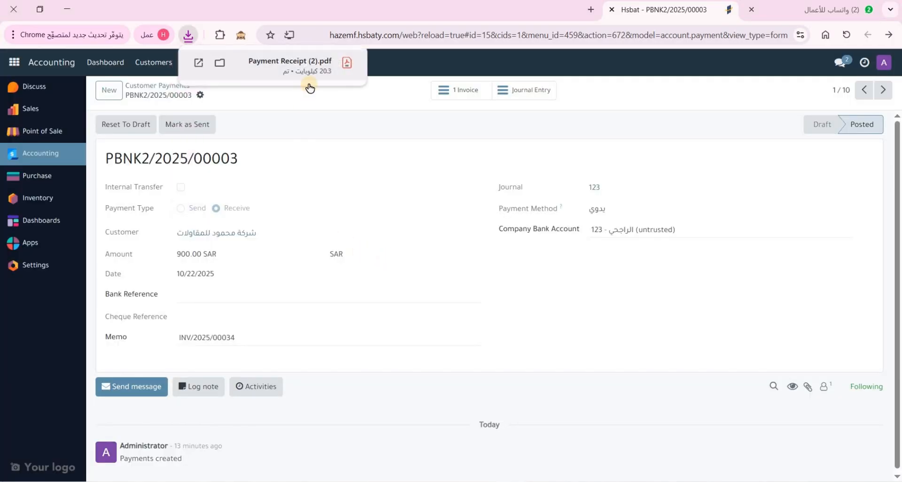
Review Payment Receipt (2).pdf in Chrome, checking customer name and 3,000.00 SAR due, then close it
{"action": "left_click", "coordinate": [306, 81]}
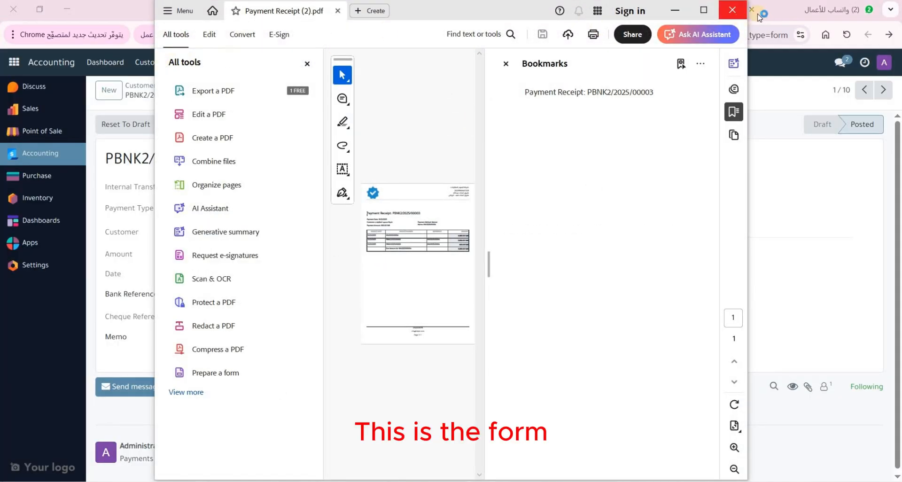
{"action": "left_click", "coordinate": [732, 10]}
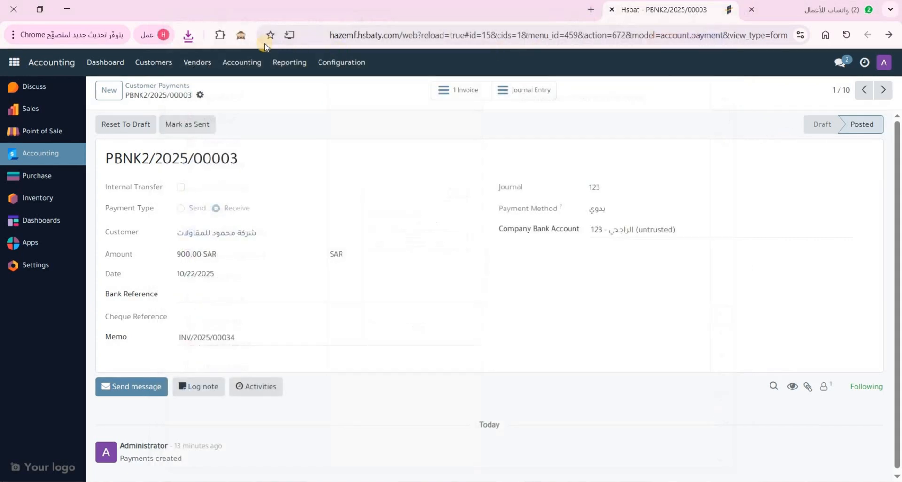
{"action": "left_click", "coordinate": [188, 35]}
{"action": "left_click", "coordinate": [299, 85]}
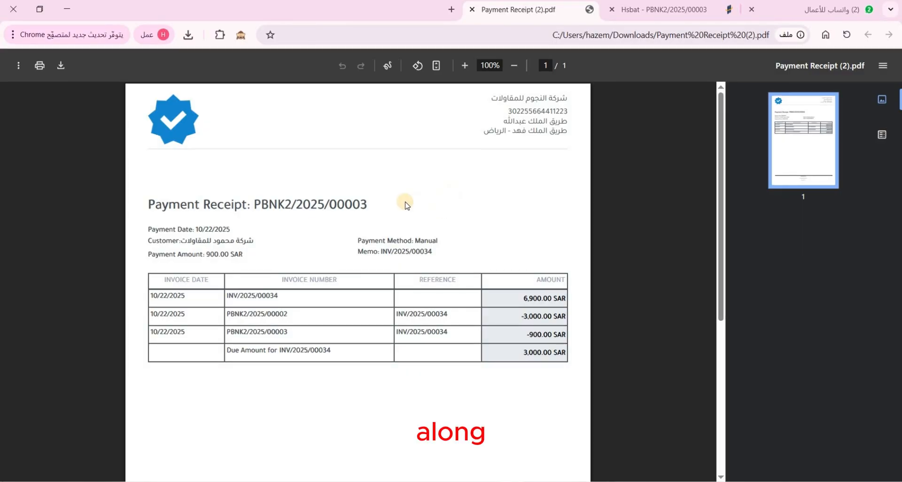
{"action": "left_click_drag", "start_coordinate": [180, 238], "coordinate": [252, 241]}
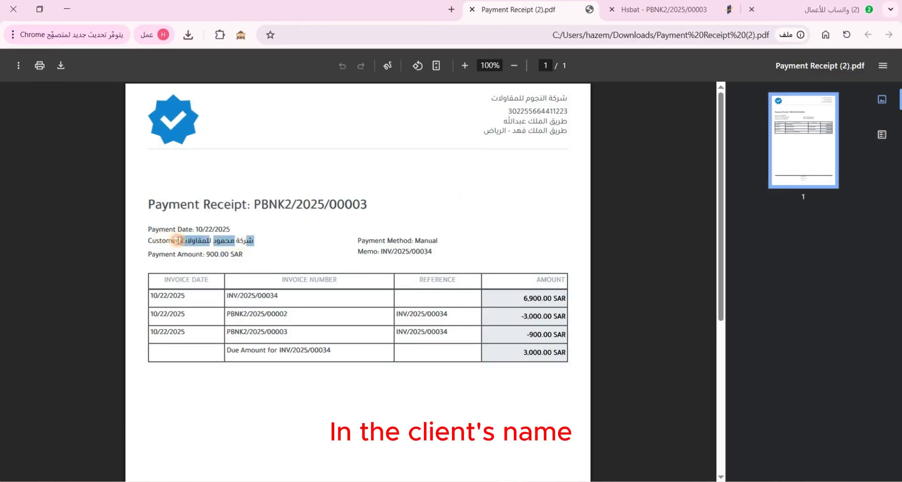
{"action": "mouse_move", "coordinate": [200, 254]}
{"action": "left_mouse_down"}
{"action": "mouse_move", "coordinate": [237, 254]}
{"action": "mouse_move", "coordinate": [211, 254]}
{"action": "left_mouse_up"}
{"action": "left_click", "coordinate": [211, 254]}
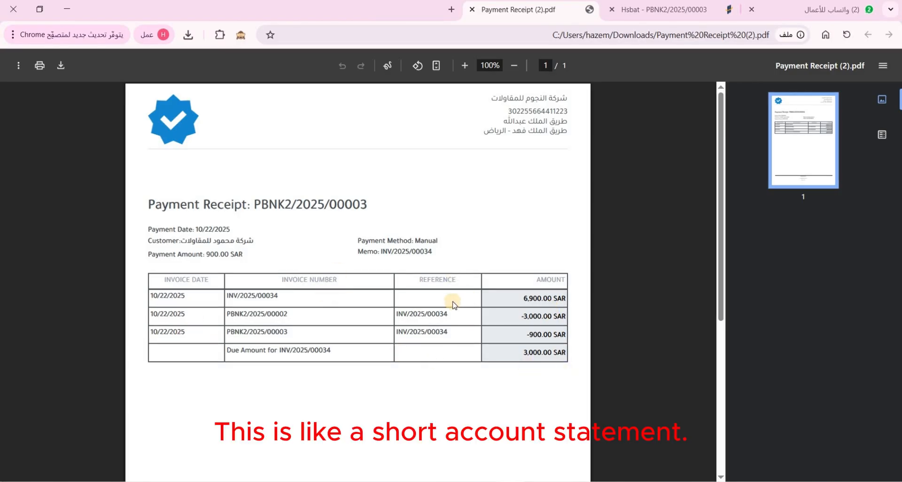
{"action": "left_click", "coordinate": [470, 10]}
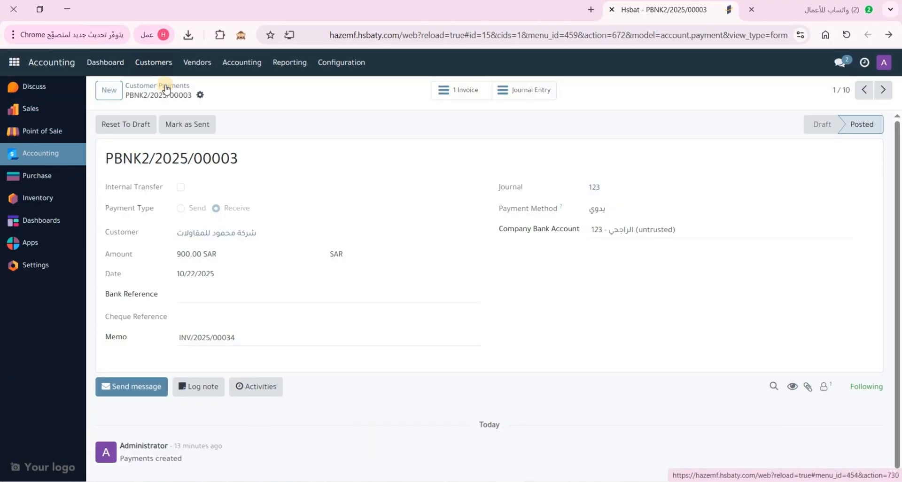
Go to Customers > Invoices to list the 35 customer invoices
{"action": "left_click", "coordinate": [150, 62]}
{"action": "left_click", "coordinate": [153, 85]}
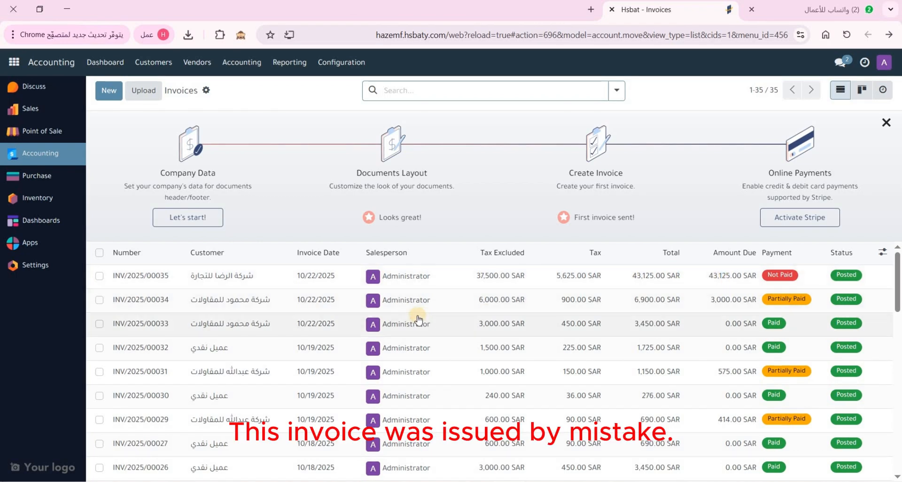
Reverse invoice INV/2025/00035 into a credit note with reason 'خطأ في الاسعار المدخل'
{"action": "left_click", "coordinate": [453, 281]}
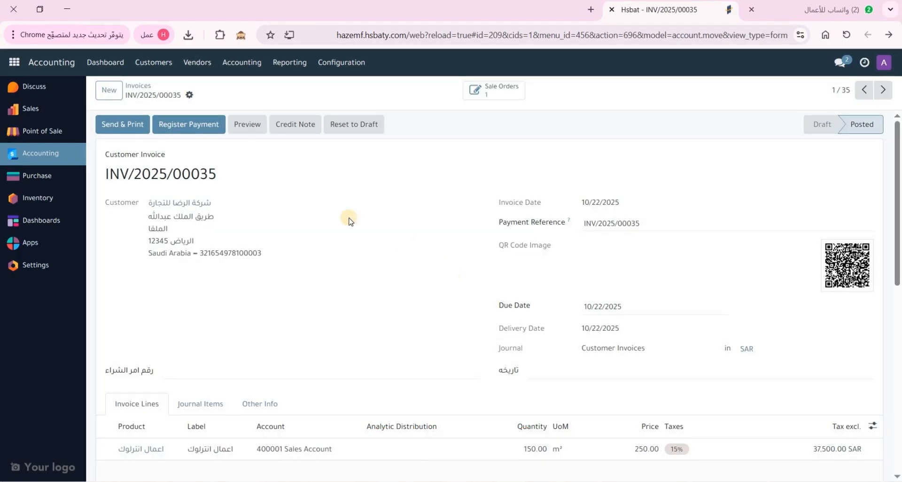
{"action": "left_click", "coordinate": [299, 125]}
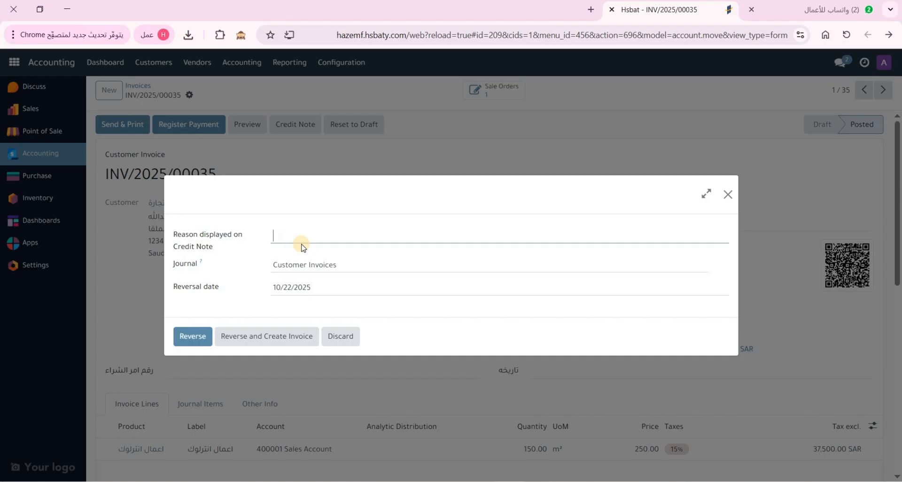
{"action": "type", "text": "خطأ في"}
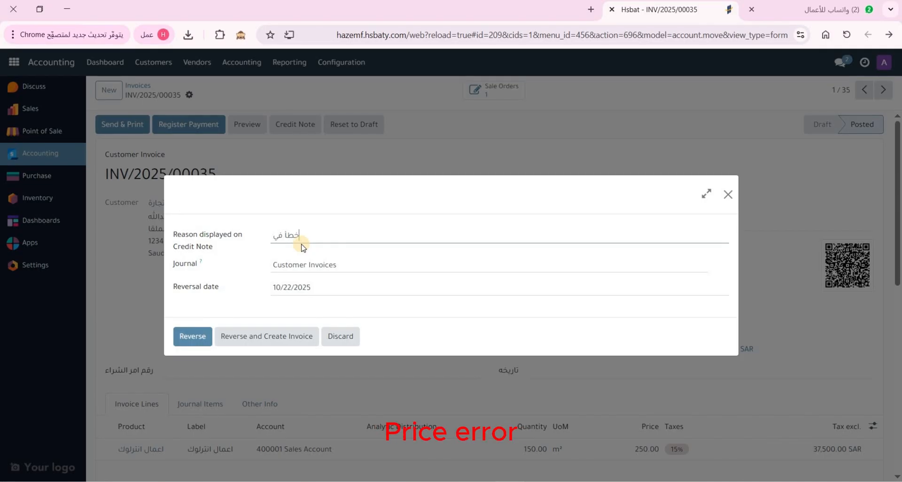
{"action": "type", "text": " الاسعار المد"}
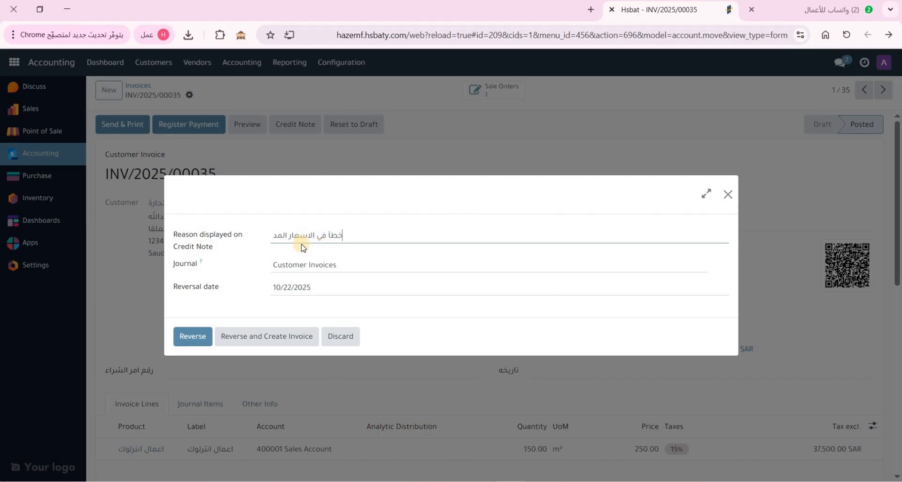
{"action": "type", "text": "خلة"}
{"action": "left_click", "coordinate": [191, 339]}
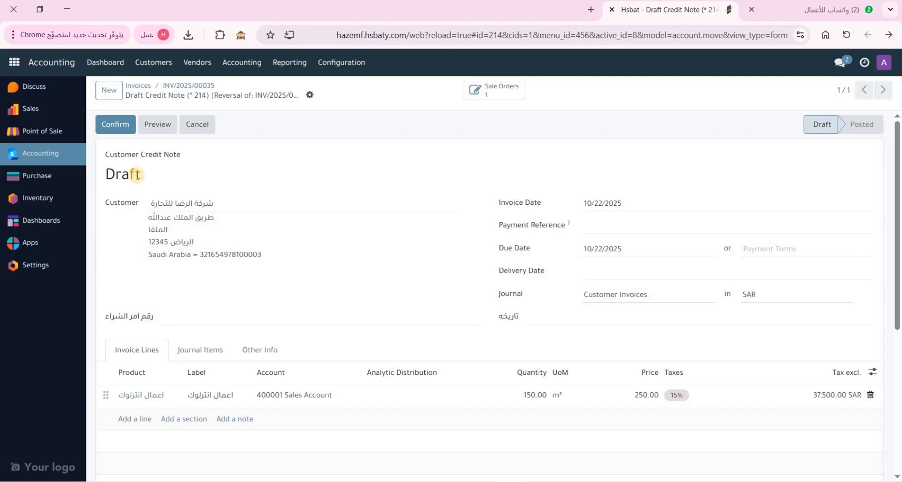
Cancel the draft credit note and reverse INV/2025/00035 again with reason 'خطأ في الاسعار المدخلة'
{"action": "left_click", "coordinate": [198, 126]}
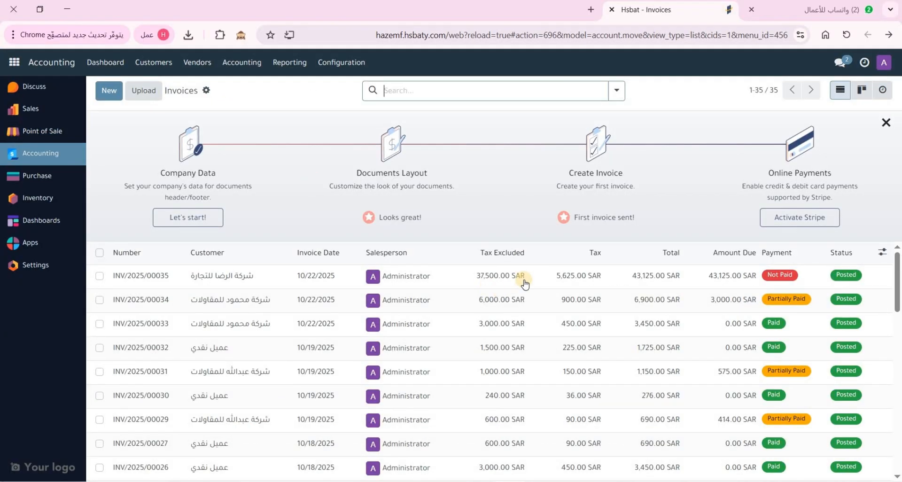
{"action": "left_click", "coordinate": [525, 282]}
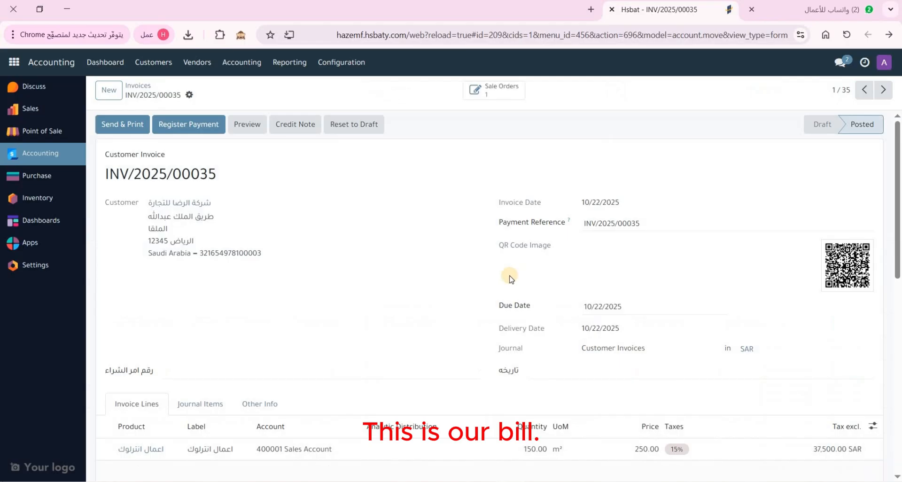
{"action": "triple_click", "coordinate": [596, 201]}
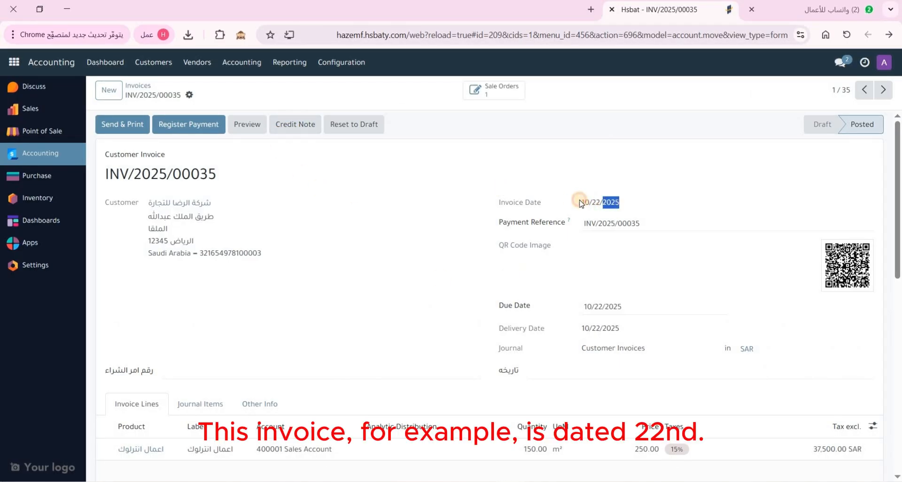
{"action": "left_click", "coordinate": [395, 222]}
{"action": "left_click", "coordinate": [289, 131]}
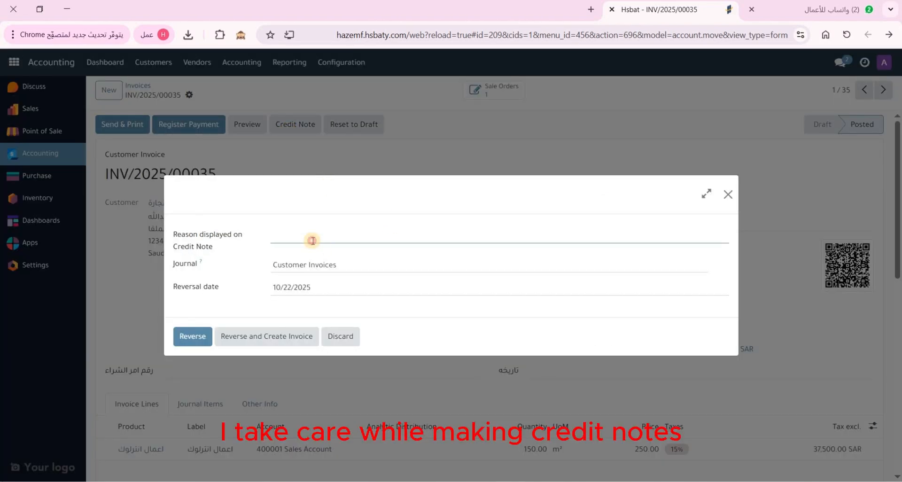
{"action": "left_click", "coordinate": [313, 241]}
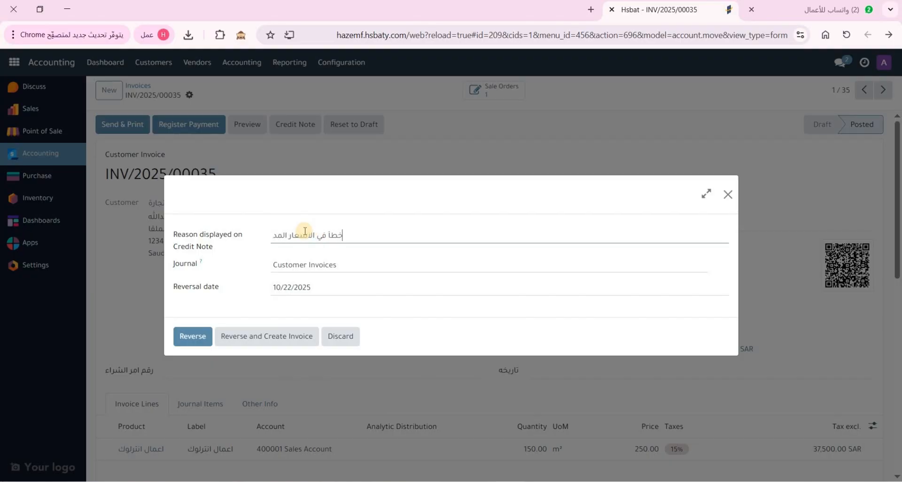
{"action": "left_click", "coordinate": [191, 343]}
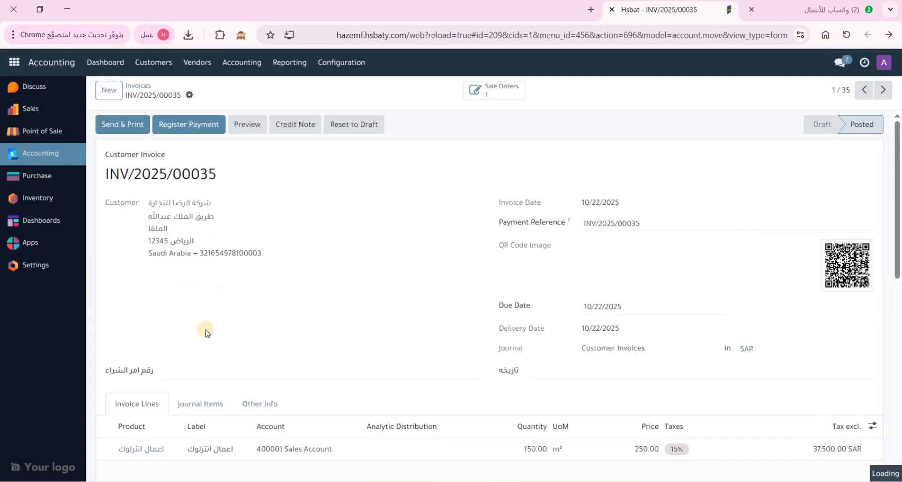
Check the RINV credit note, view INV/2025/00035 as Reversed, then return to Invoices
{"action": "left_click", "coordinate": [250, 206]}
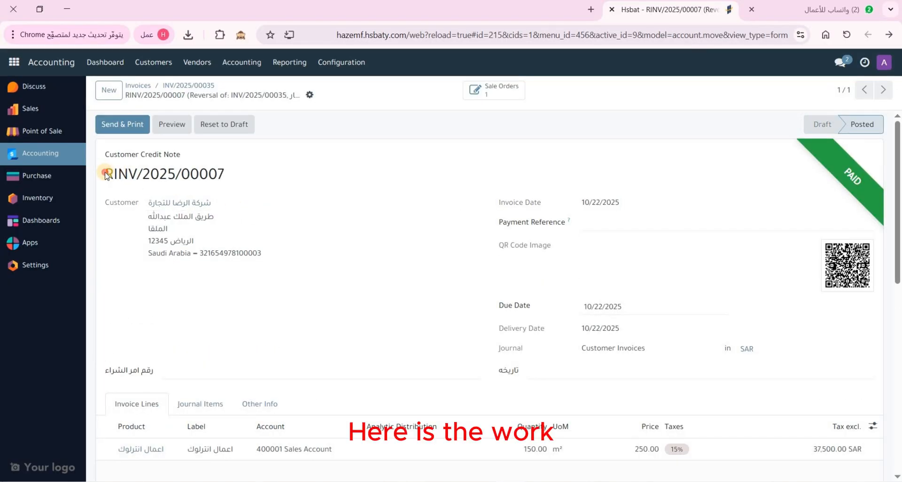
{"action": "left_click_drag", "start_coordinate": [124, 173], "coordinate": [375, 176]}
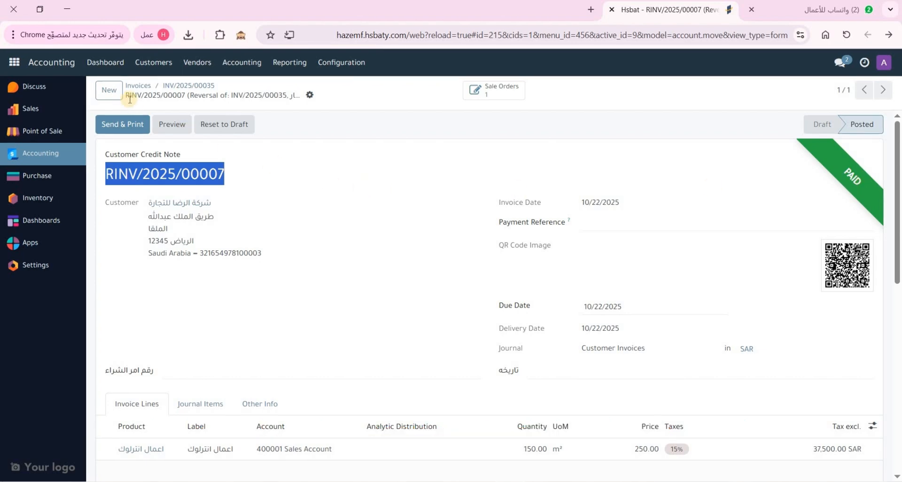
{"action": "left_click", "coordinate": [181, 89]}
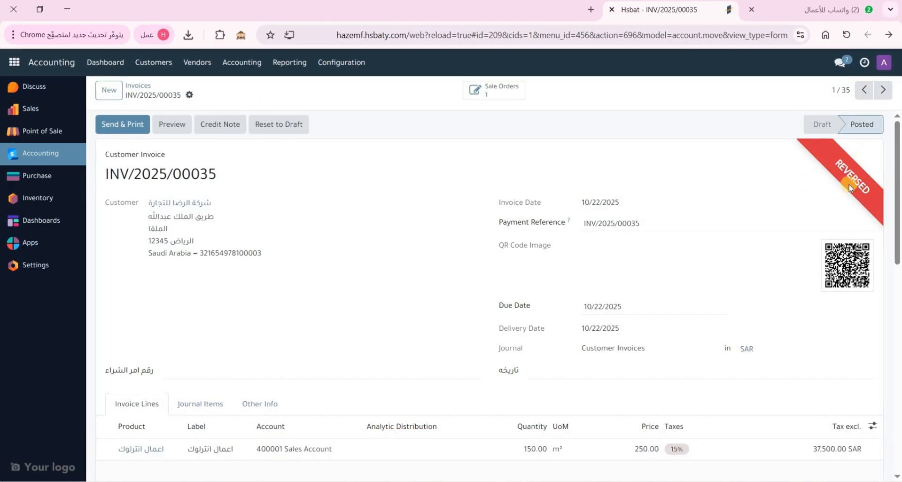
{"action": "left_click", "coordinate": [139, 89]}
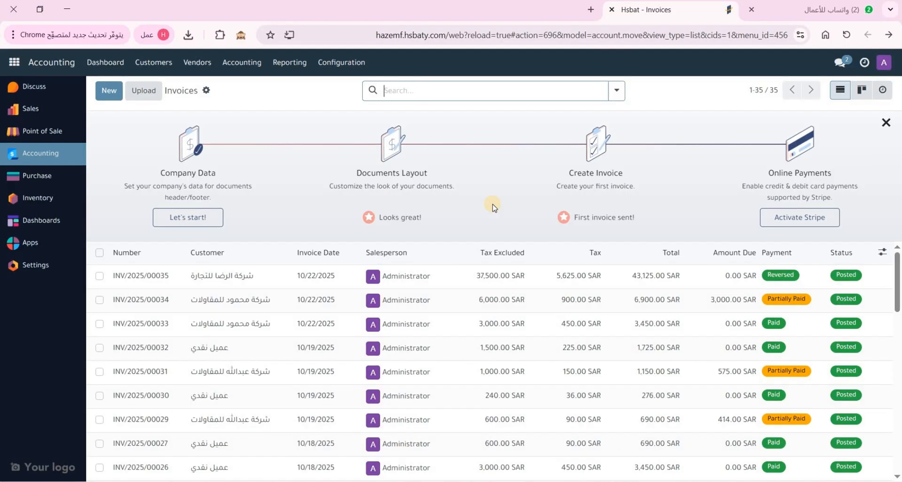
Show the Reporting menu scrolled to the Dynamic Financial Reports heading
{"action": "left_click", "coordinate": [297, 65]}
{"action": "scroll", "coordinate": [340, 251], "scroll_direction": "down", "scroll_amount": 5}
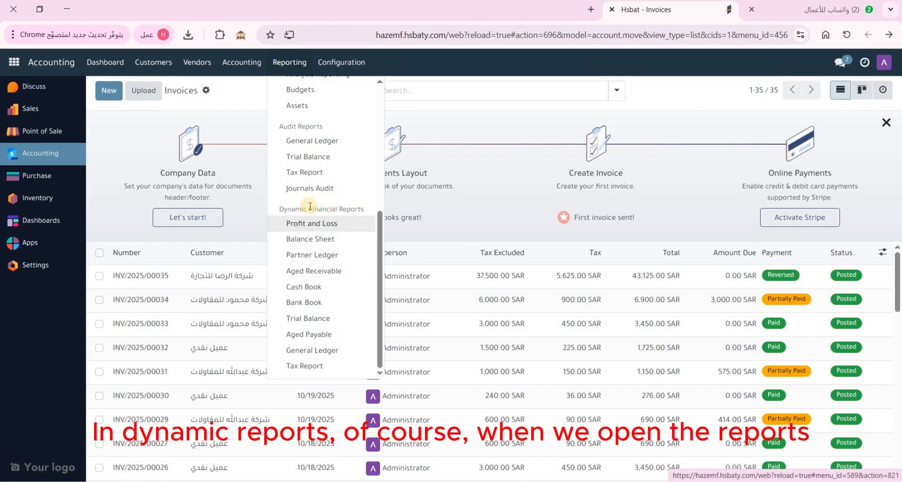
{"action": "left_click", "coordinate": [292, 68]}
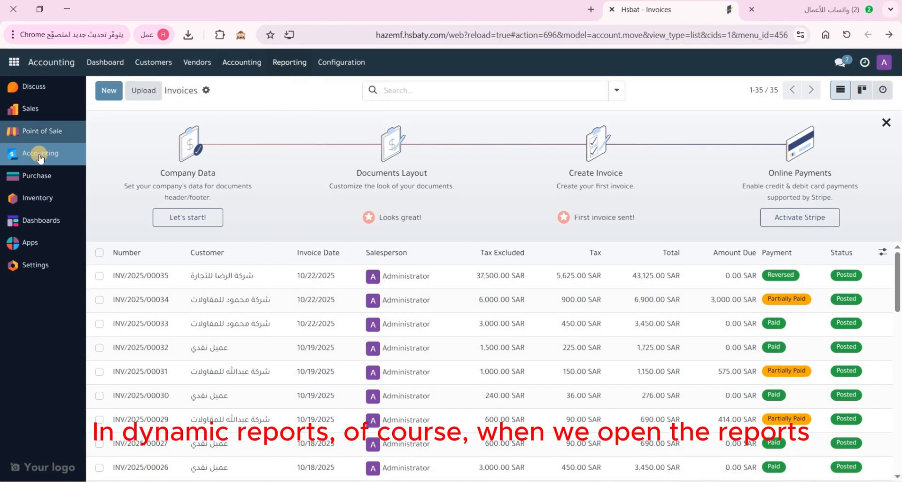
{"action": "left_click", "coordinate": [303, 66]}
{"action": "scroll", "coordinate": [343, 234], "scroll_direction": "down", "scroll_amount": 5}
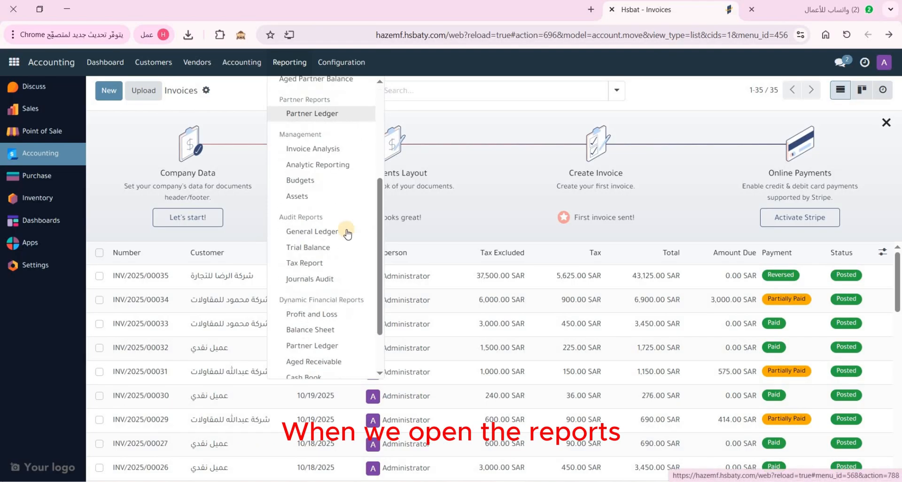
{"action": "left_click_drag", "start_coordinate": [289, 208], "coordinate": [360, 209]}
{"action": "left_click", "coordinate": [311, 214]}
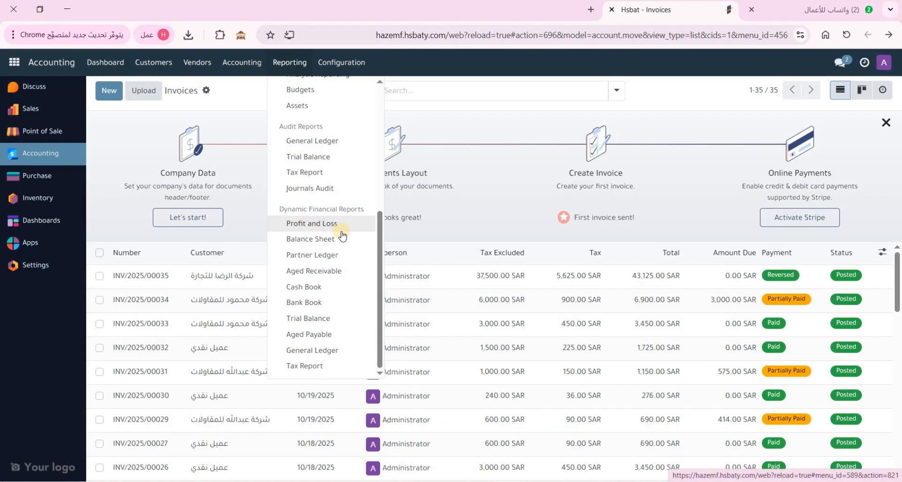
Go over the dynamic report names, then reopen the Reporting menu at that section
{"action": "scroll", "coordinate": [341, 230], "scroll_direction": "up", "scroll_amount": 5}
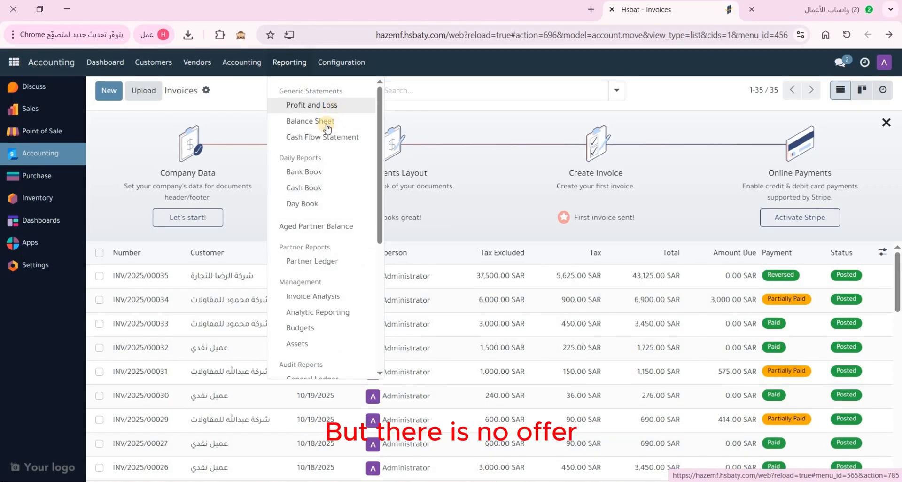
{"action": "scroll", "coordinate": [329, 204], "scroll_direction": "down", "scroll_amount": 5}
{"action": "left_click_drag", "start_coordinate": [256, 211], "coordinate": [326, 210]}
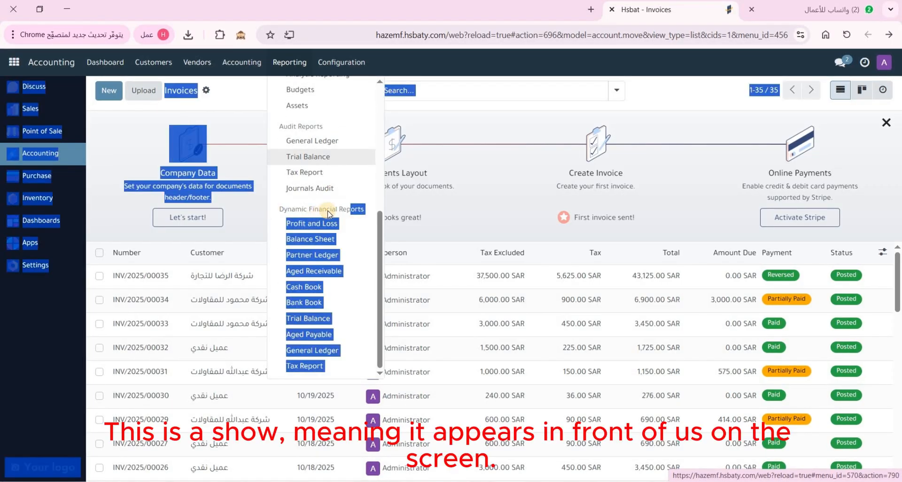
{"action": "left_click", "coordinate": [343, 64]}
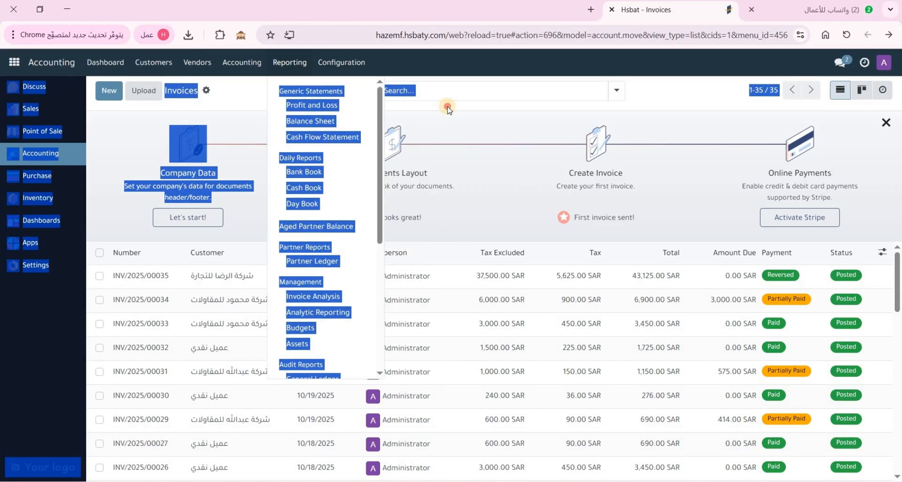
{"action": "left_click", "coordinate": [447, 106]}
{"action": "left_click", "coordinate": [292, 65]}
{"action": "scroll", "coordinate": [319, 250], "scroll_direction": "down", "scroll_amount": 5}
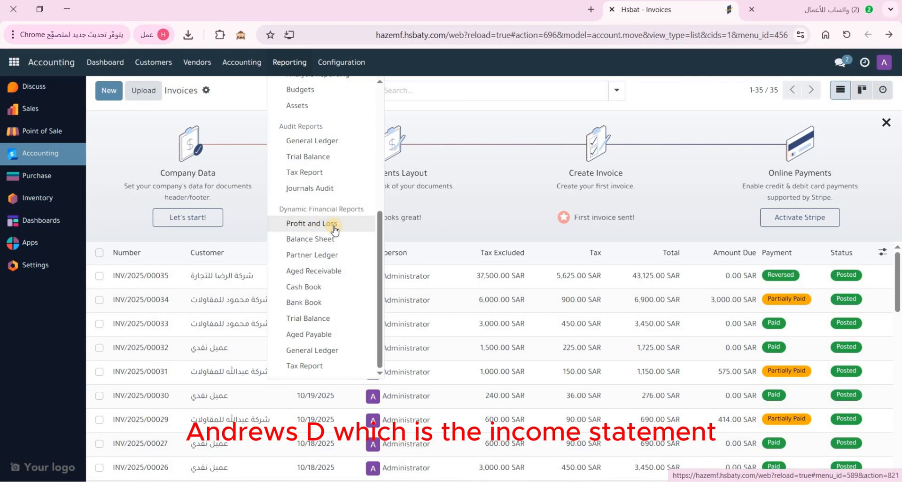
View the 2025 Profit and Loss (Net Profit 802,374.93), then reopen the Reporting menu
{"action": "left_click", "coordinate": [335, 226]}
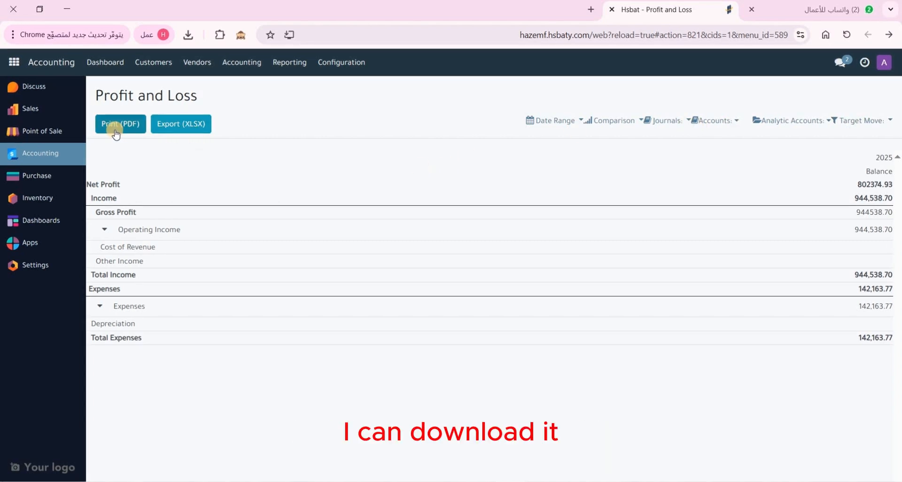
{"action": "left_click", "coordinate": [289, 65]}
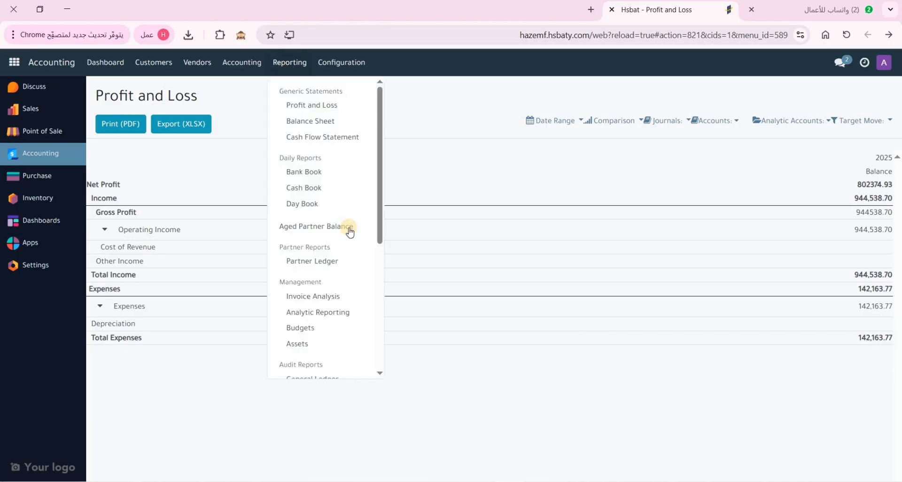
{"action": "scroll", "coordinate": [350, 241], "scroll_direction": "down", "scroll_amount": 5}
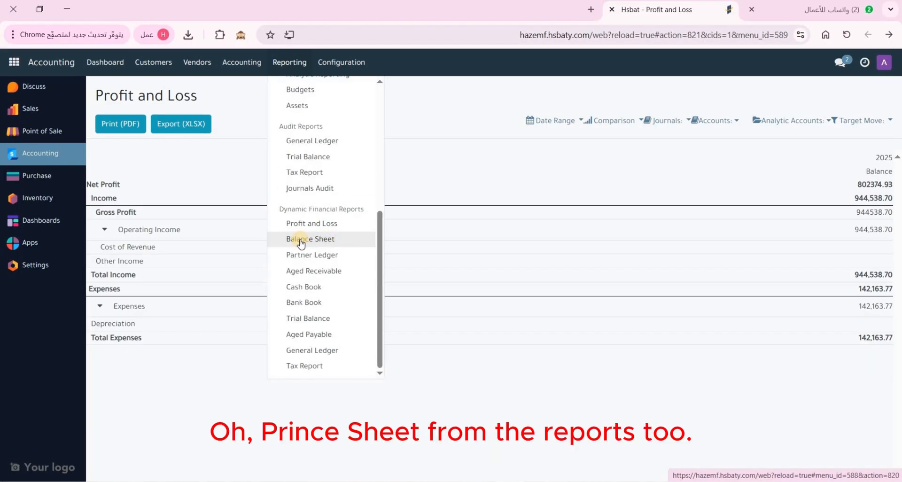
Review the 2025 Balance Sheet (assets 1,845,760.23, liabilities 876,385.30), then reopen the Reporting menu
{"action": "left_click", "coordinate": [303, 241]}
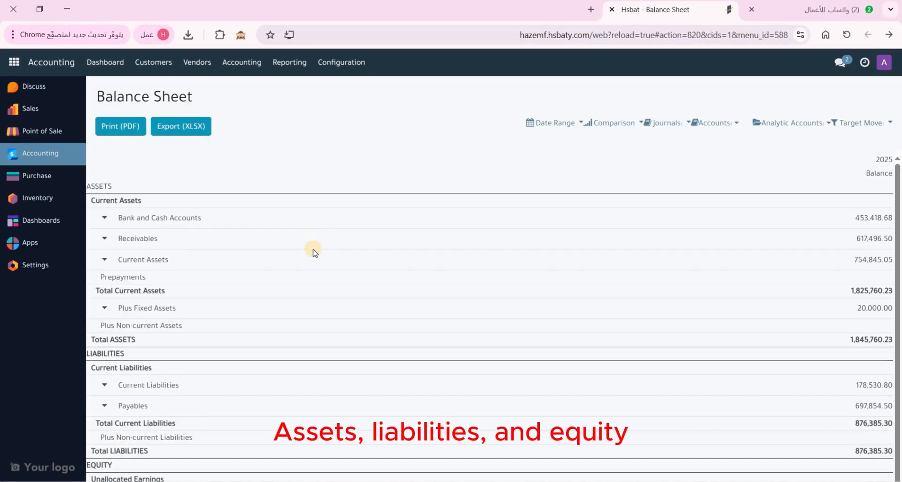
{"action": "scroll", "coordinate": [314, 252], "scroll_direction": "down", "scroll_amount": 1}
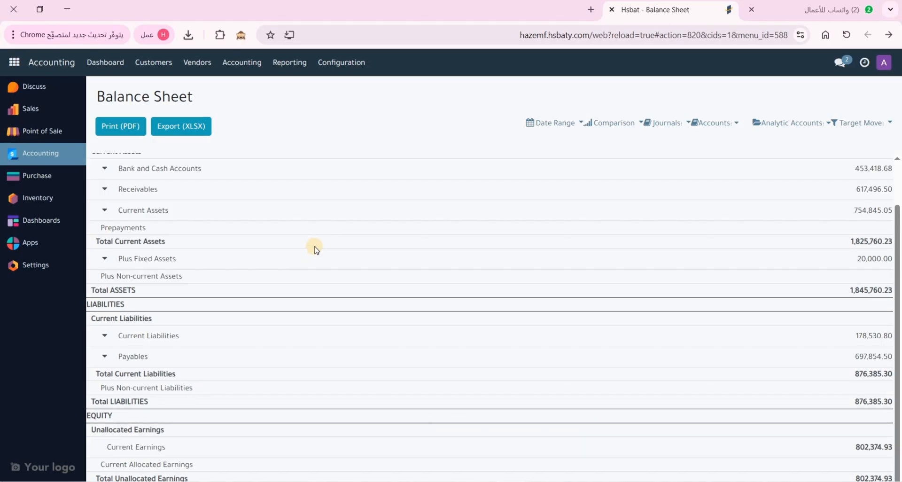
{"action": "scroll", "coordinate": [312, 246], "scroll_direction": "up", "scroll_amount": 1}
{"action": "left_click", "coordinate": [298, 62]}
{"action": "scroll", "coordinate": [323, 226], "scroll_direction": "down", "scroll_amount": 5}
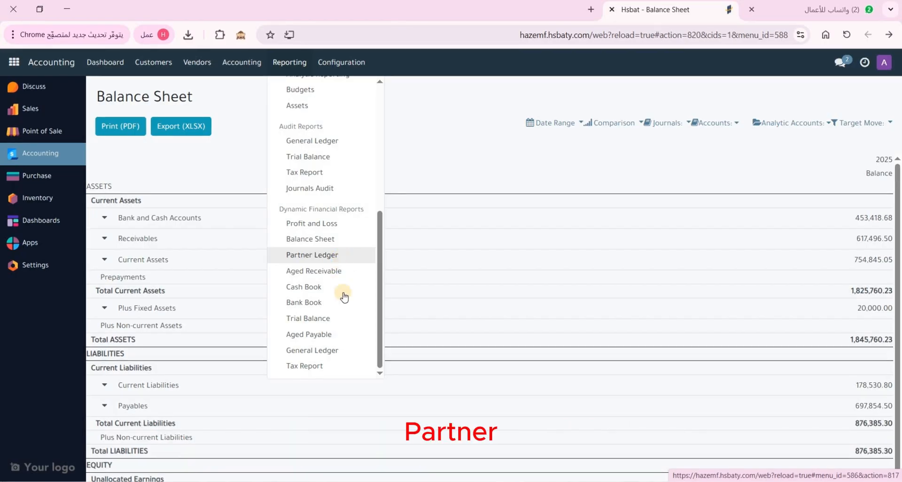
Review the Oct 2025 Trial Balance's Initial, period and End Balance columns, then go to Discuss
{"action": "left_click", "coordinate": [338, 322]}
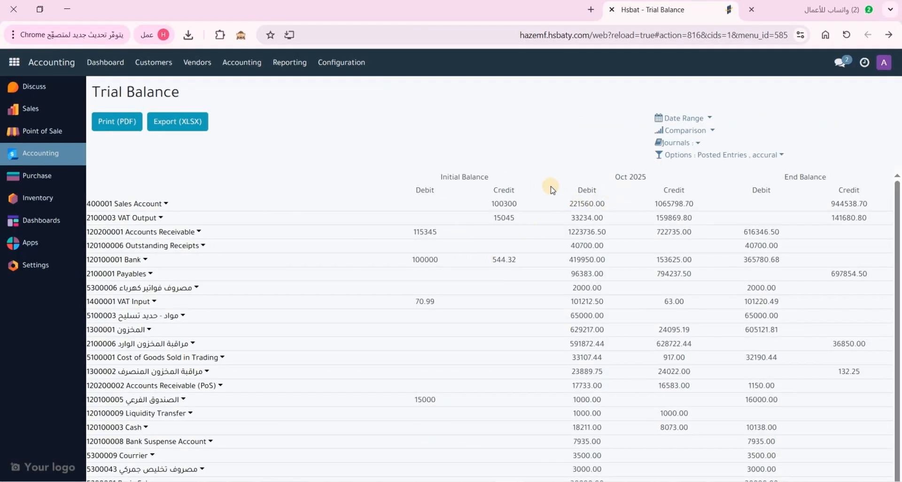
{"action": "left_click_drag", "start_coordinate": [440, 177], "coordinate": [489, 178]}
{"action": "left_click_drag", "start_coordinate": [614, 180], "coordinate": [644, 174]}
{"action": "left_click", "coordinate": [779, 180]}
{"action": "left_click_drag", "start_coordinate": [776, 179], "coordinate": [833, 183]}
{"action": "scroll", "coordinate": [709, 406], "scroll_direction": "down", "scroll_amount": 2}
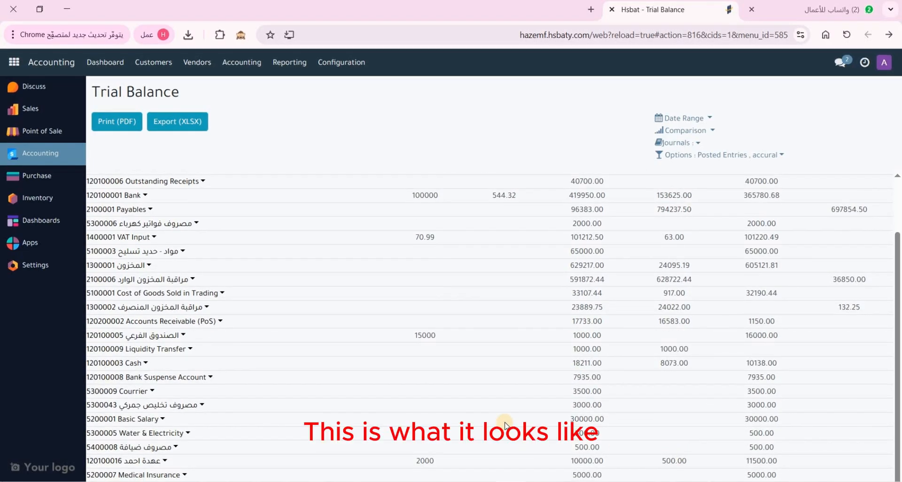
{"action": "scroll", "coordinate": [505, 426], "scroll_direction": "up", "scroll_amount": 2}
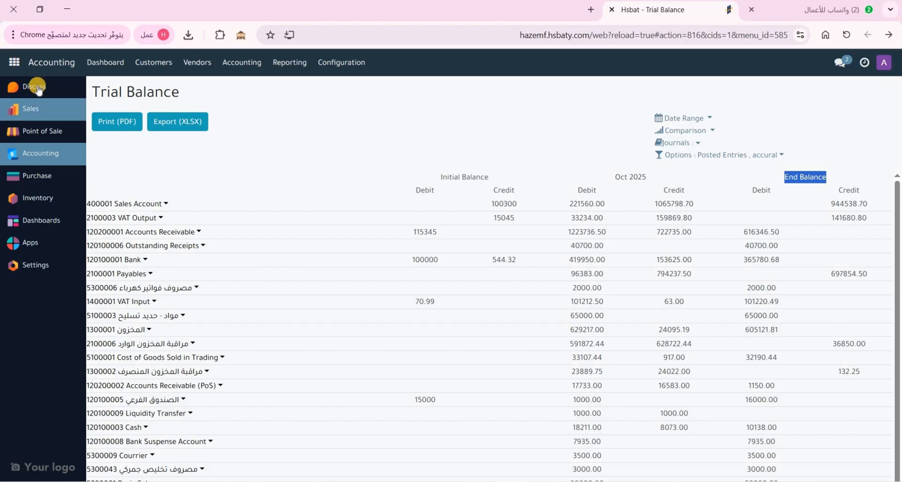
{"action": "left_click", "coordinate": [55, 89]}
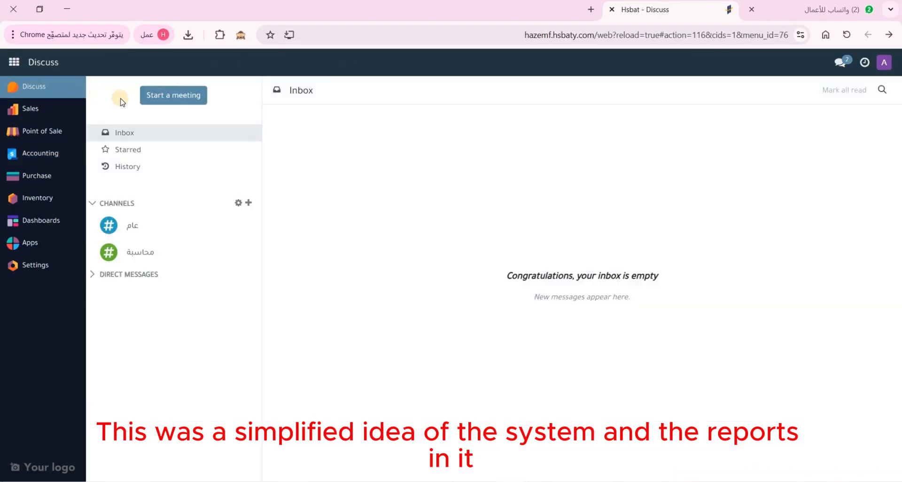